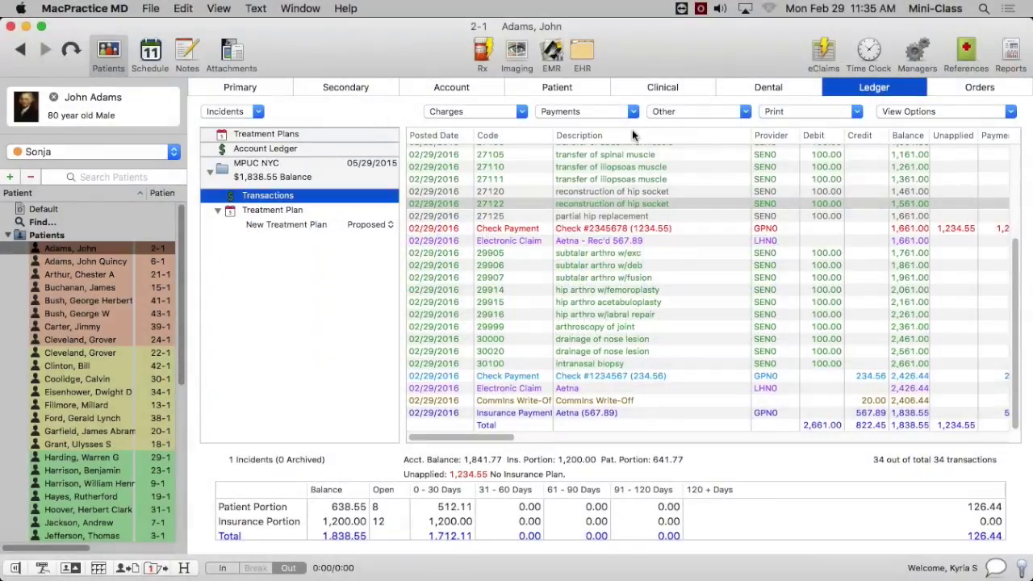
click(691, 111)
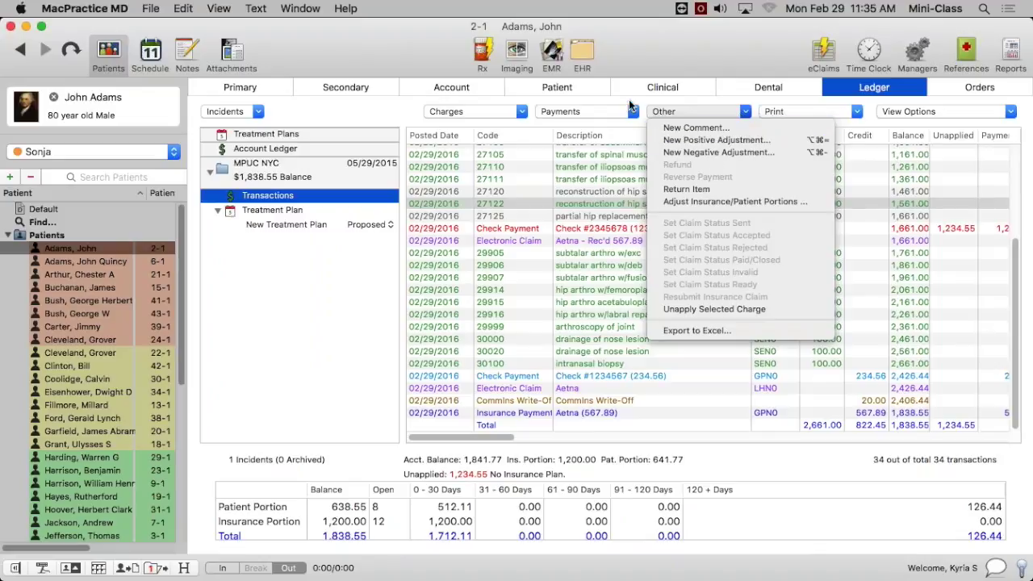
click(655, 109)
click(699, 112)
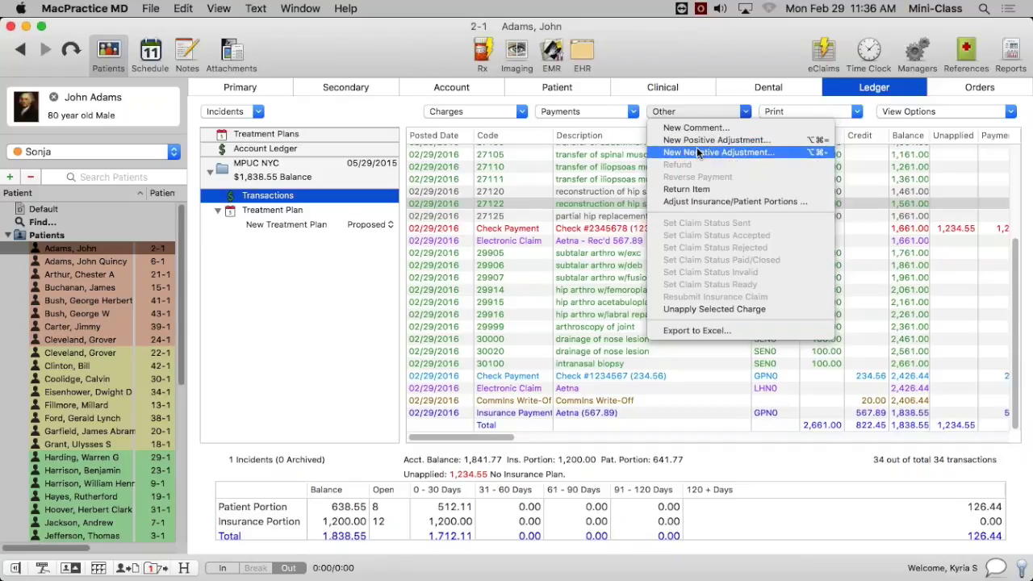
click(565, 205)
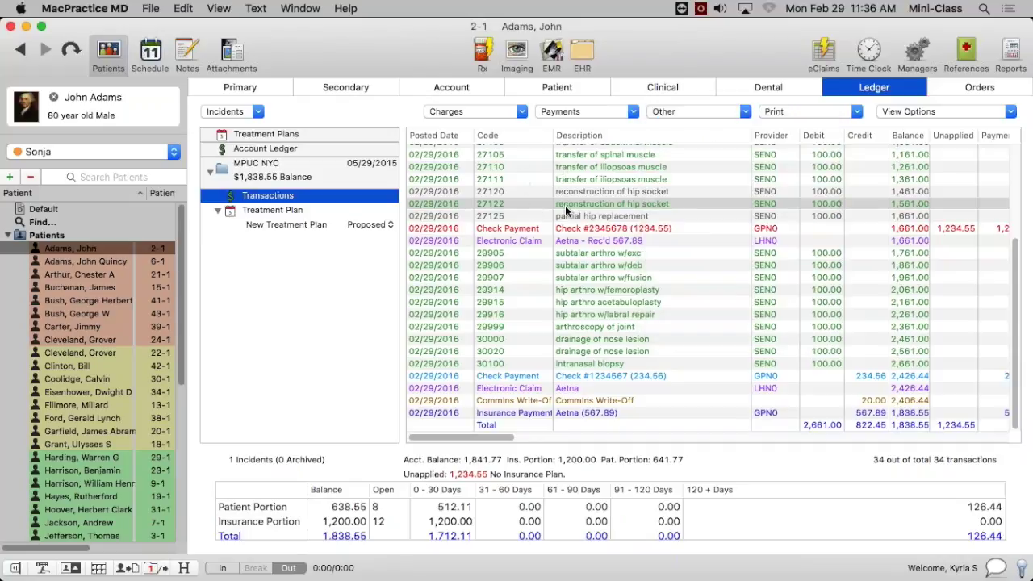
click(568, 207)
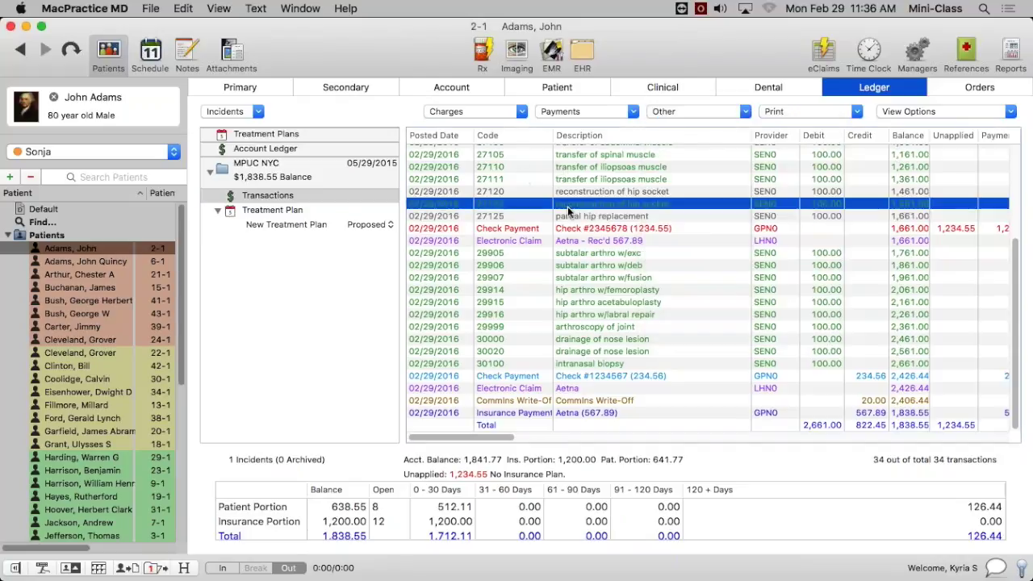
click(715, 114)
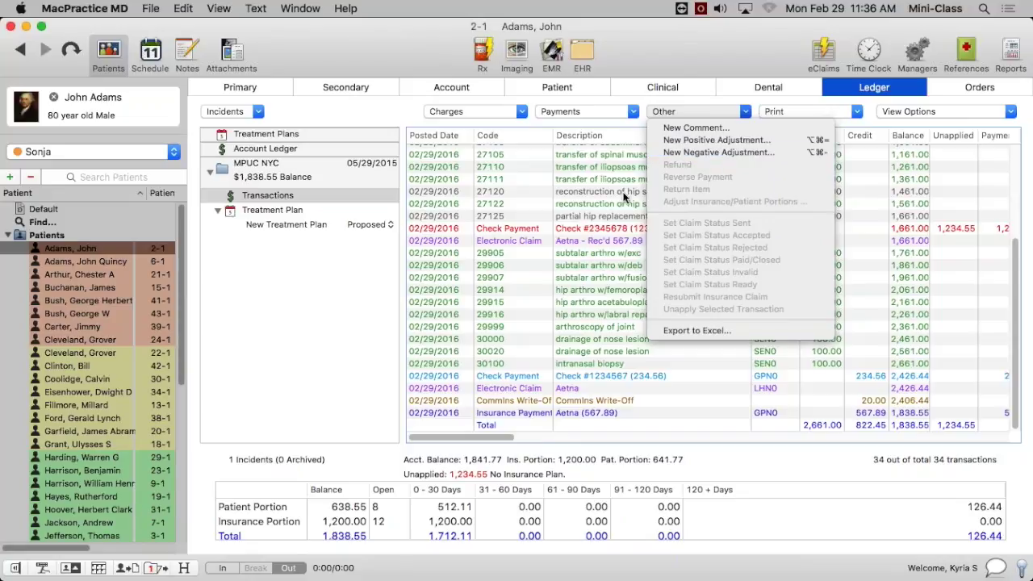
click(596, 179)
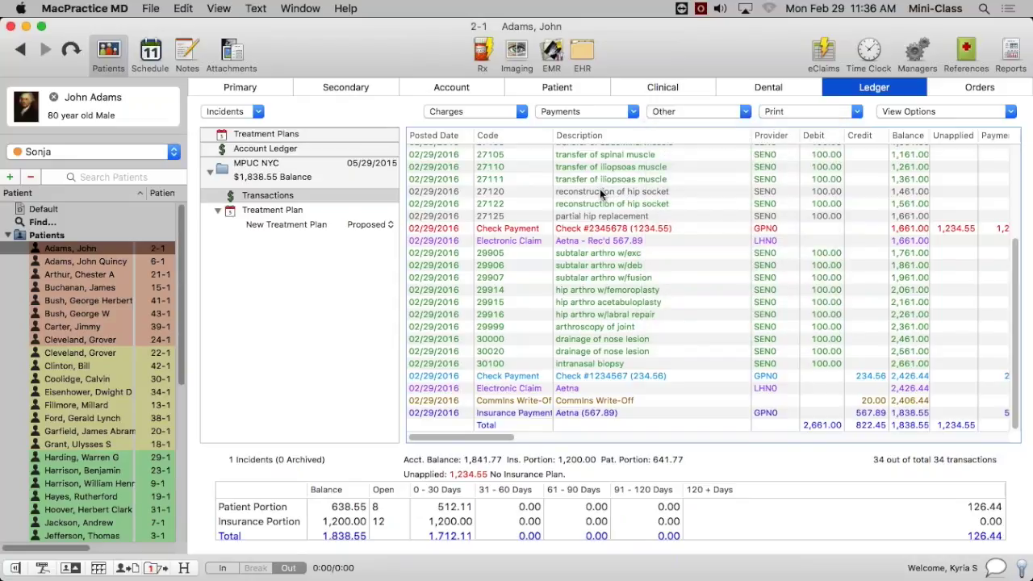
Open the details of the 27120 hip socket reconstruction charge and close them without saving.
click(586, 191)
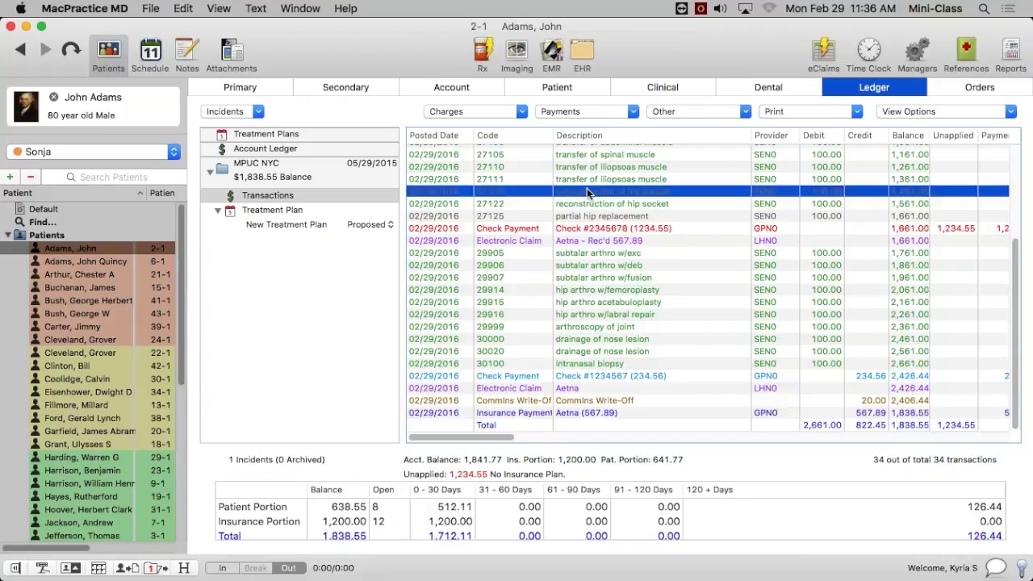
double_click(586, 189)
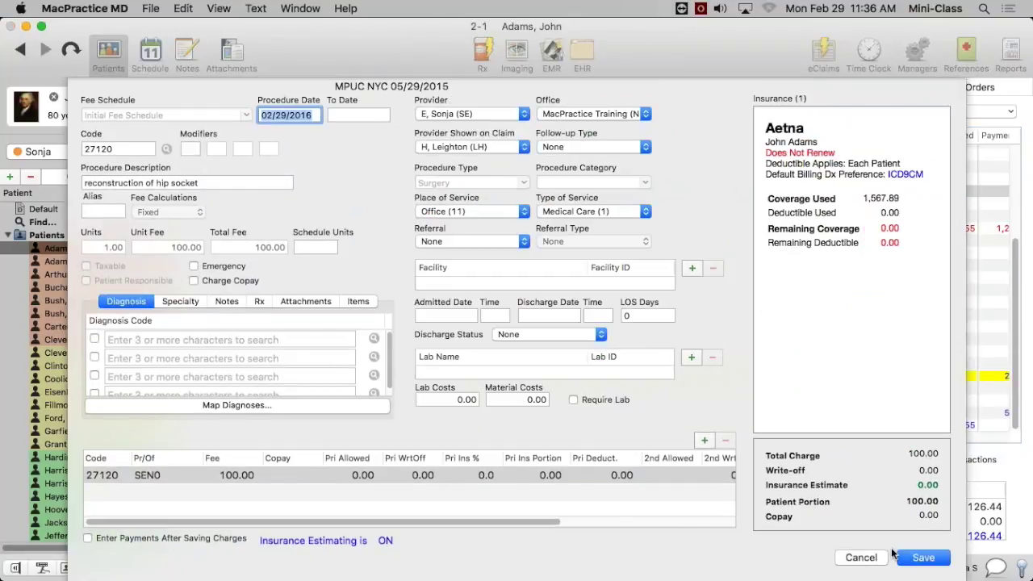
click(861, 559)
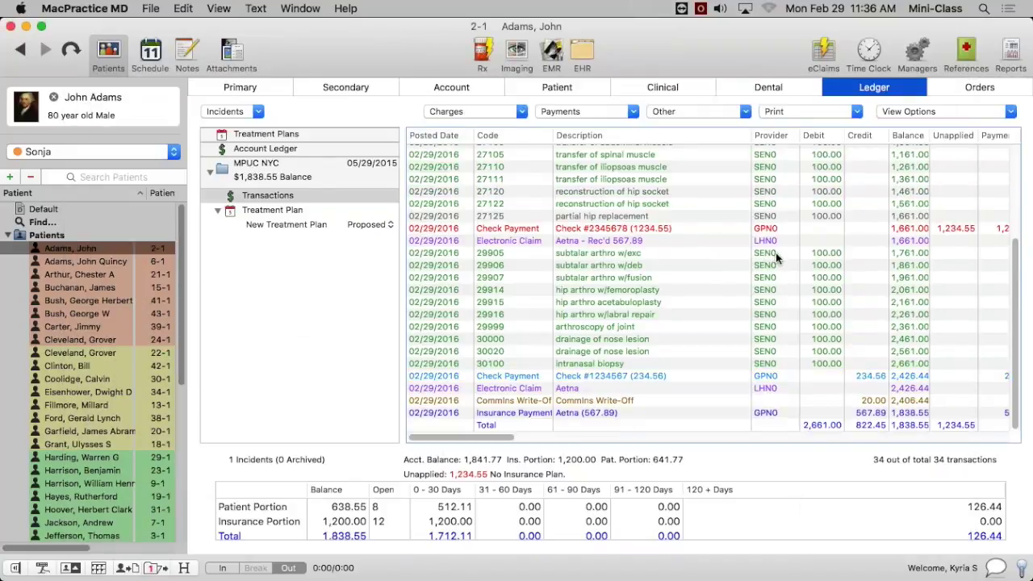
Start a new negative adjustment, select the 0075T charge, and set the adjustment amount to 40.00.
click(687, 113)
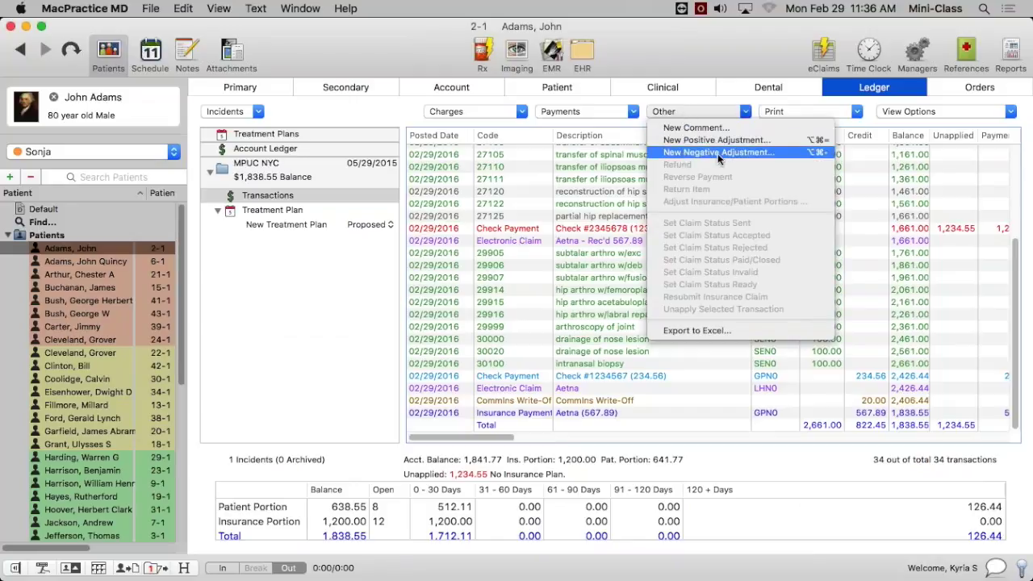
click(763, 151)
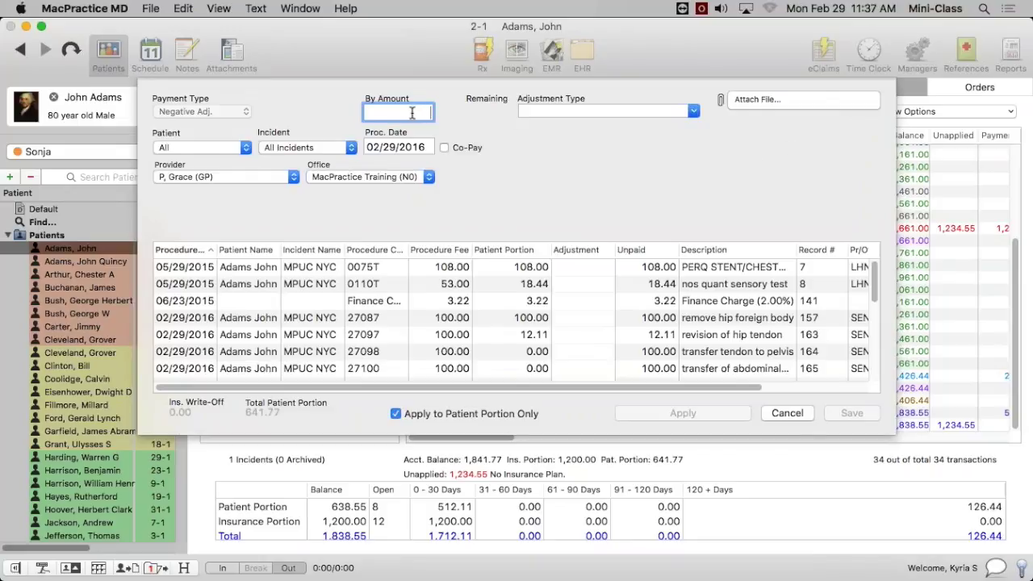
click(502, 267)
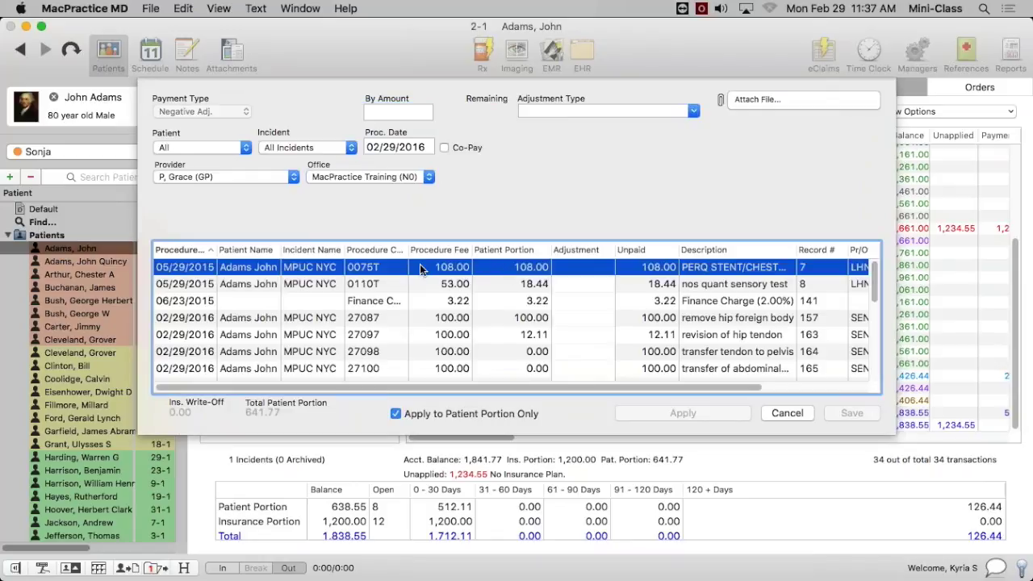
click(398, 111)
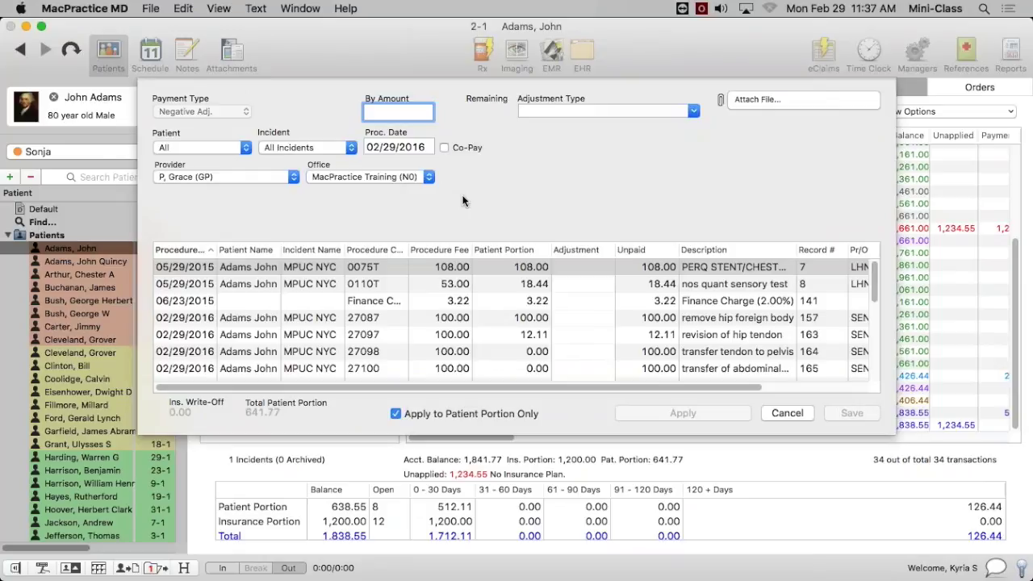
text(4000)
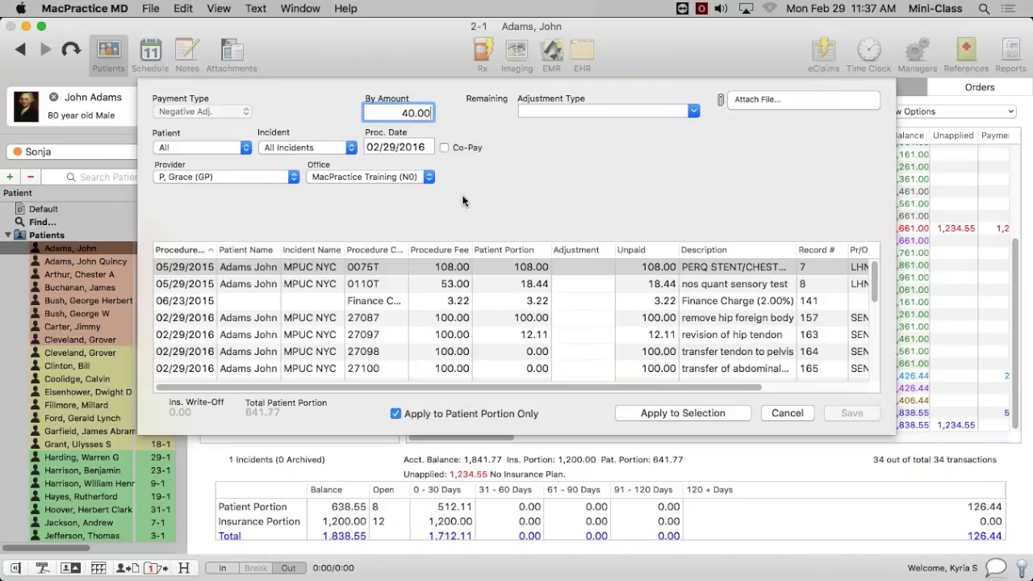
Set the negative adjustment's type to Professional Courtesy.
click(561, 111)
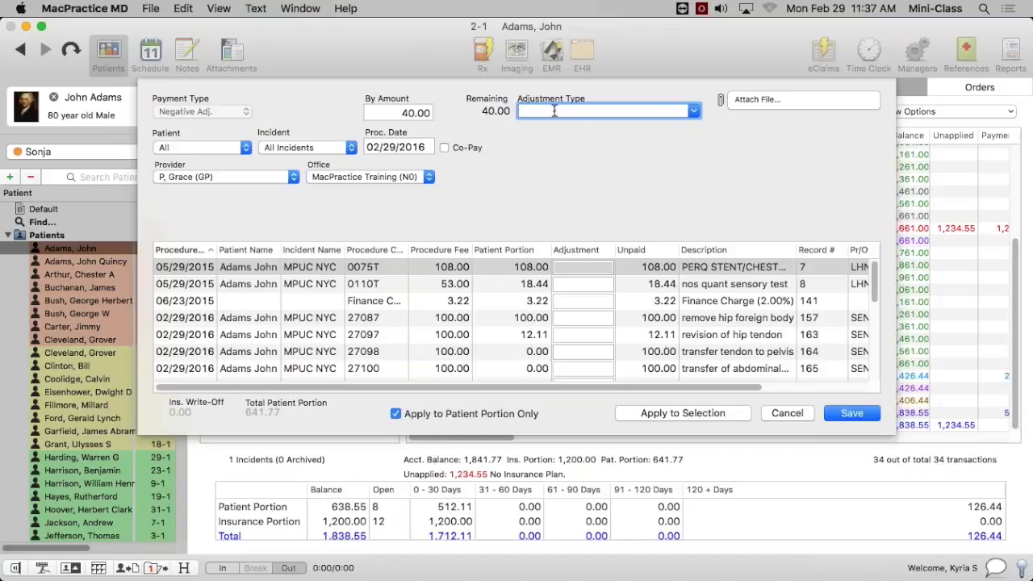
click(694, 111)
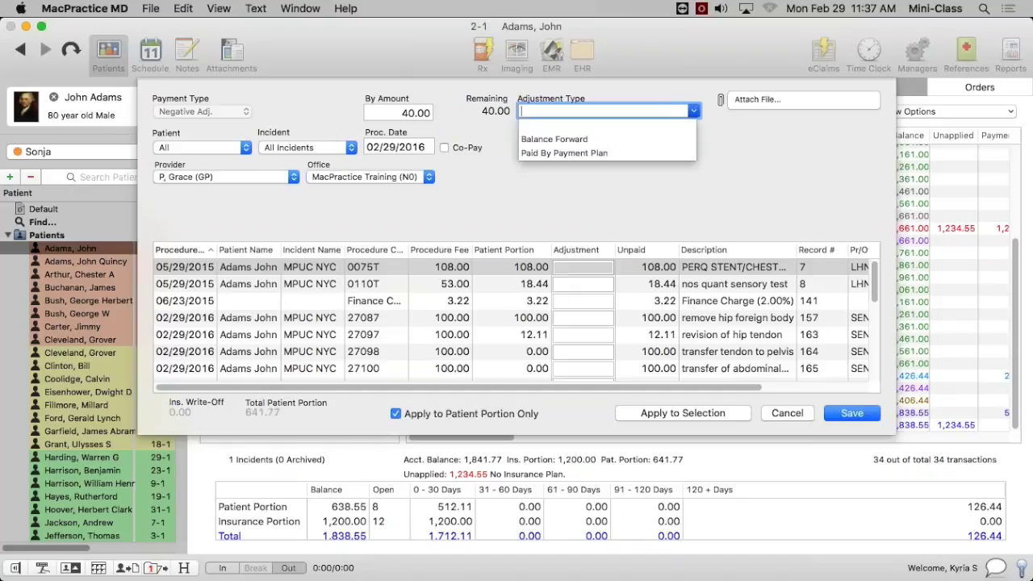
click(699, 111)
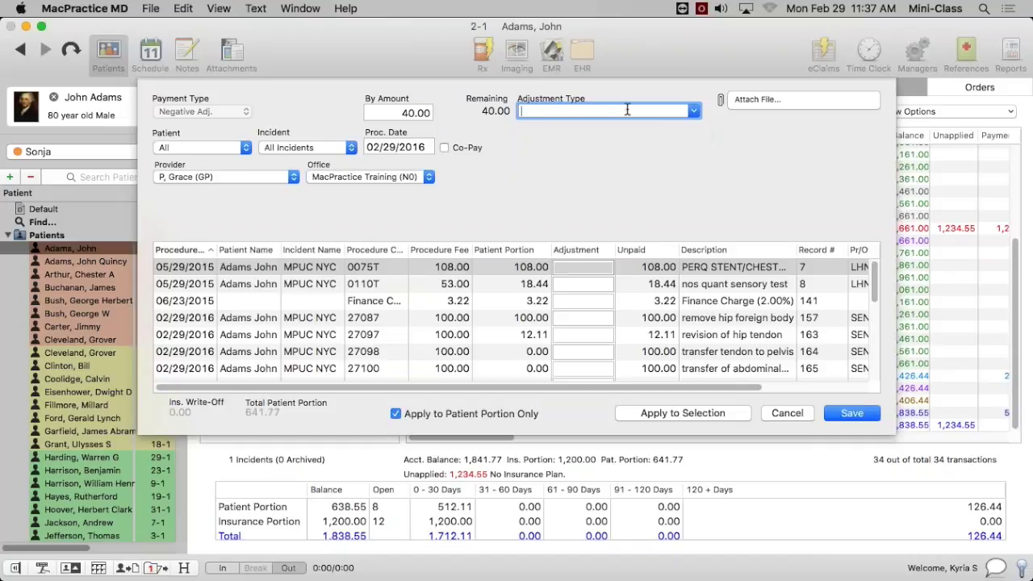
text(Pro)
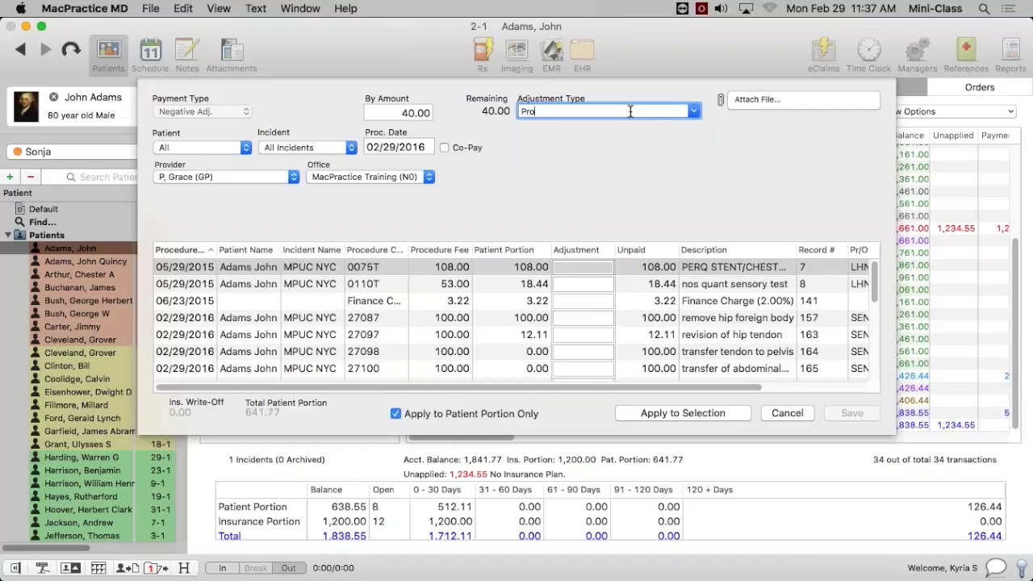
text(fessional )
text(Cou)
text(t)
text(tesy)
Apply the 40.00 negative adjustment to the 0075T charge and save it to the ledger.
click(488, 267)
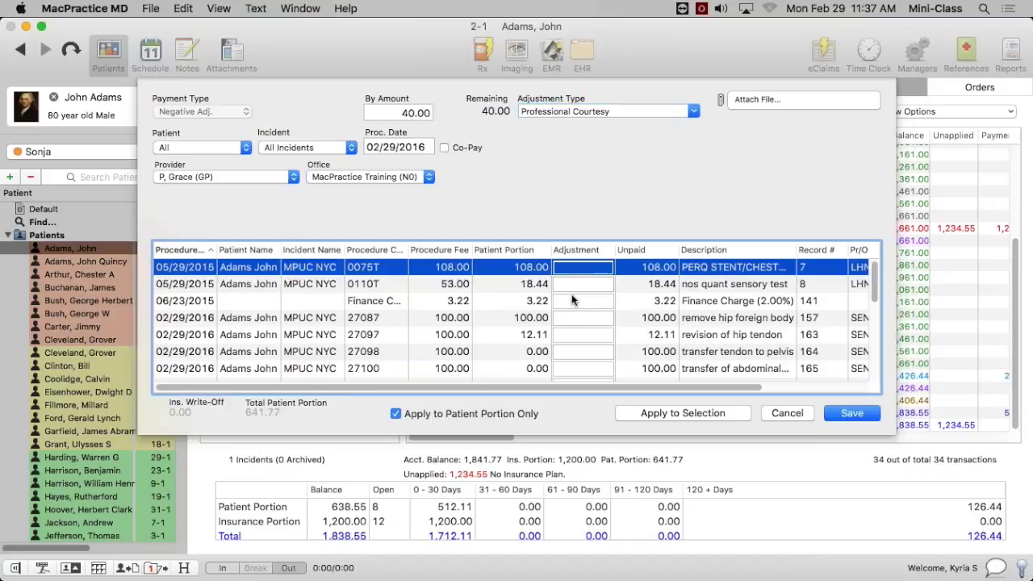
click(417, 114)
click(640, 112)
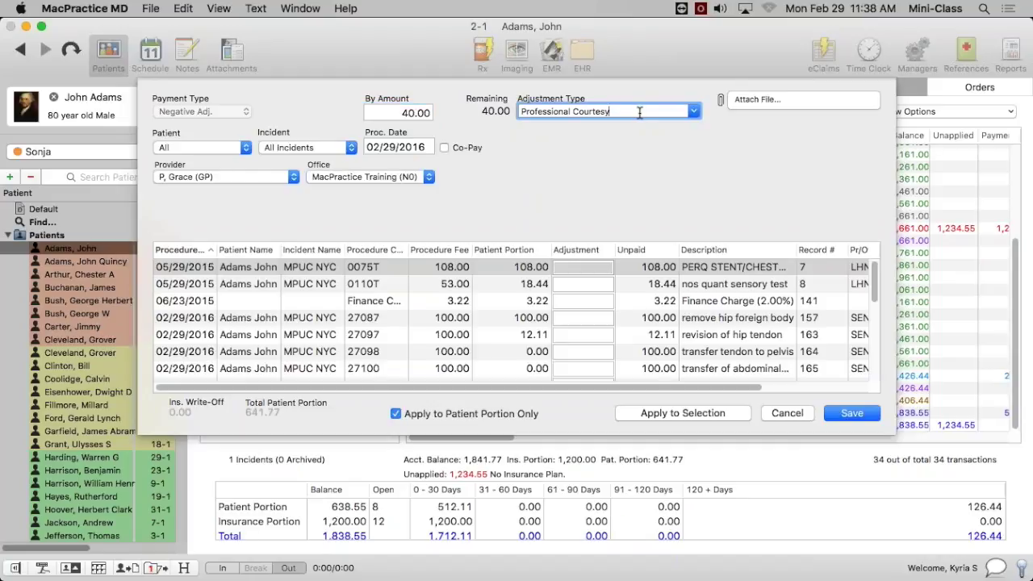
click(494, 270)
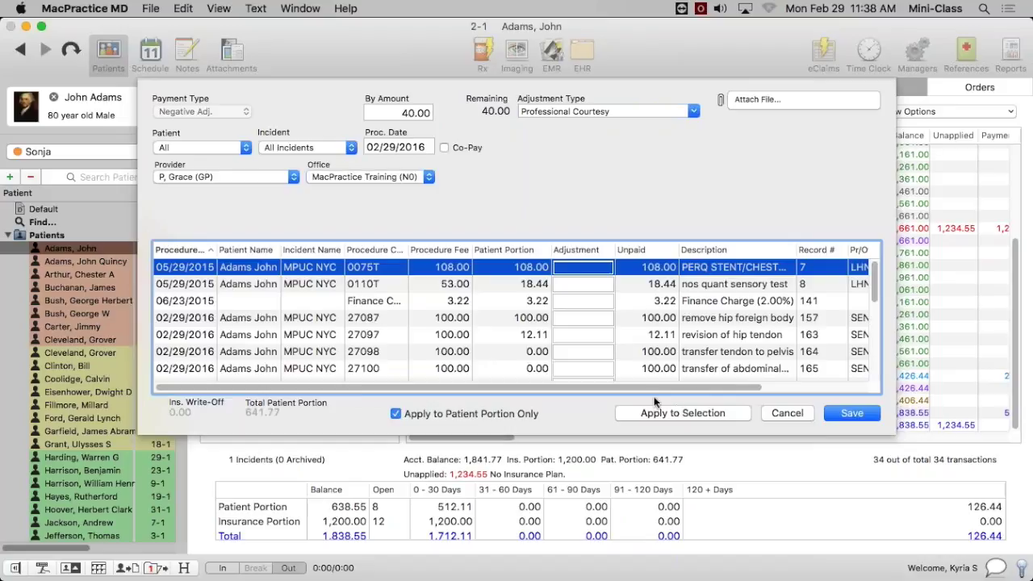
click(687, 414)
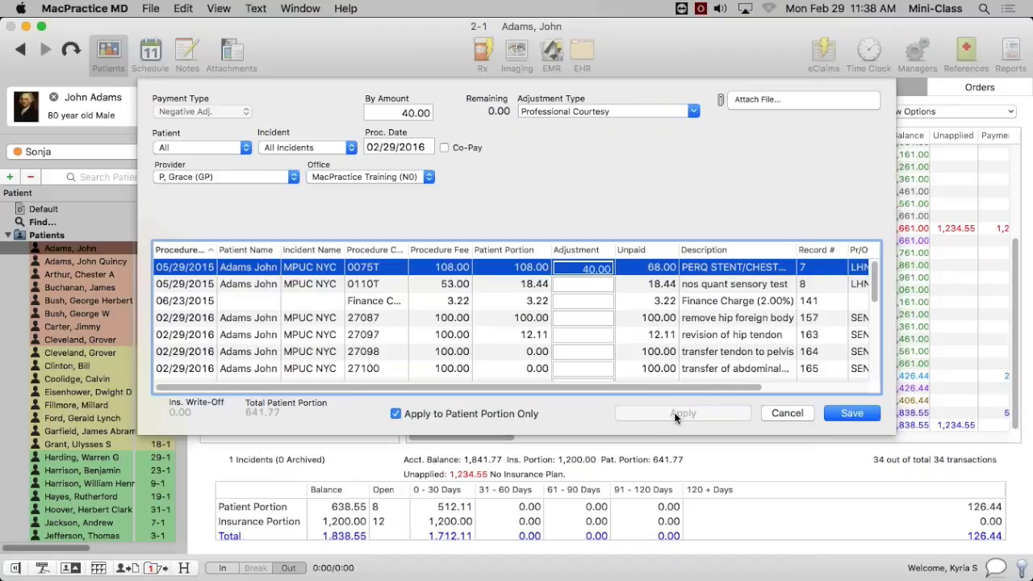
click(592, 269)
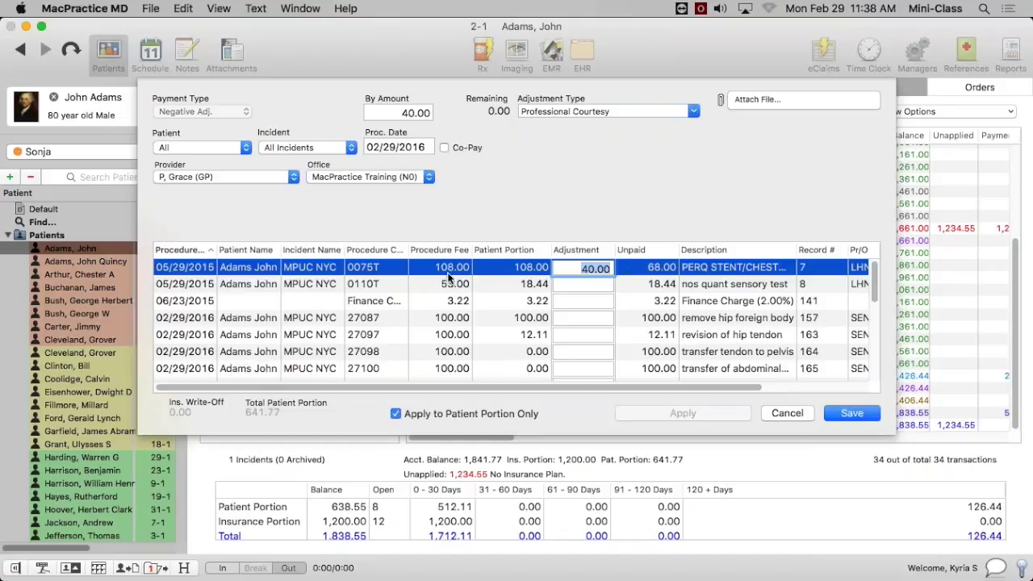
click(497, 272)
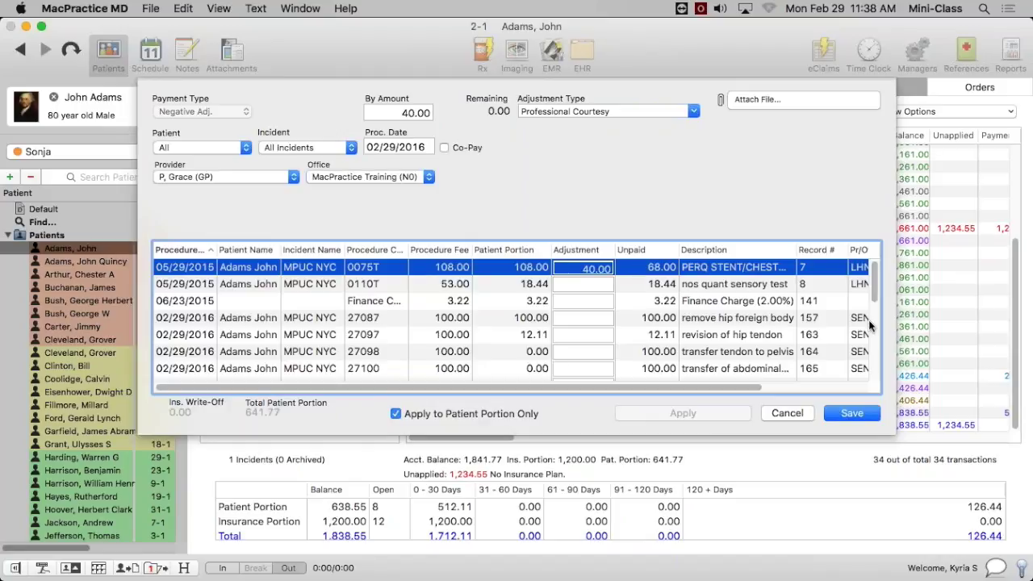
click(854, 413)
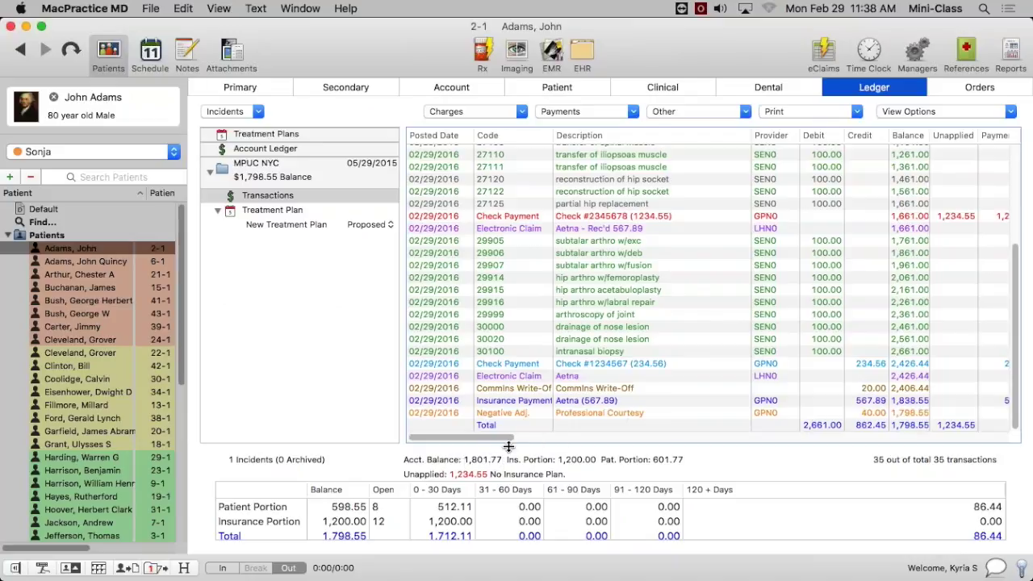
Select the Professional Courtesy adjustment in the ledger and check which charge it is applied to.
click(597, 412)
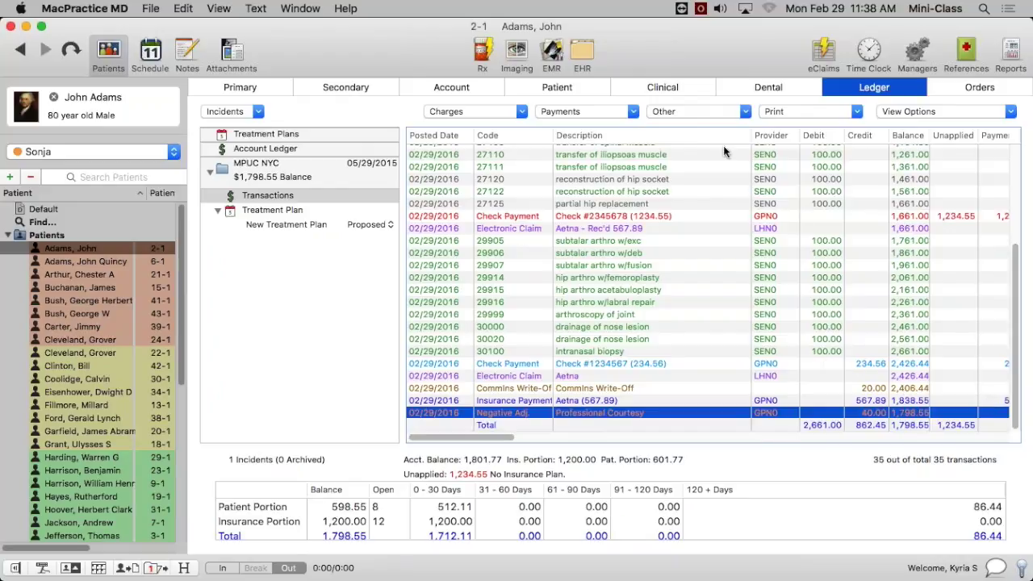
click(712, 112)
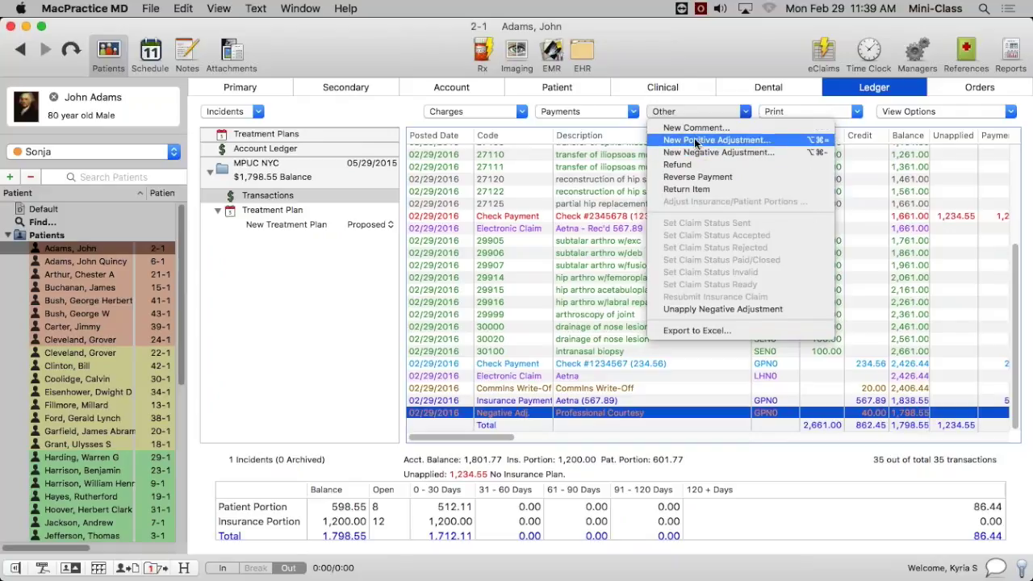
click(594, 246)
scroll(659, 230, up, 5)
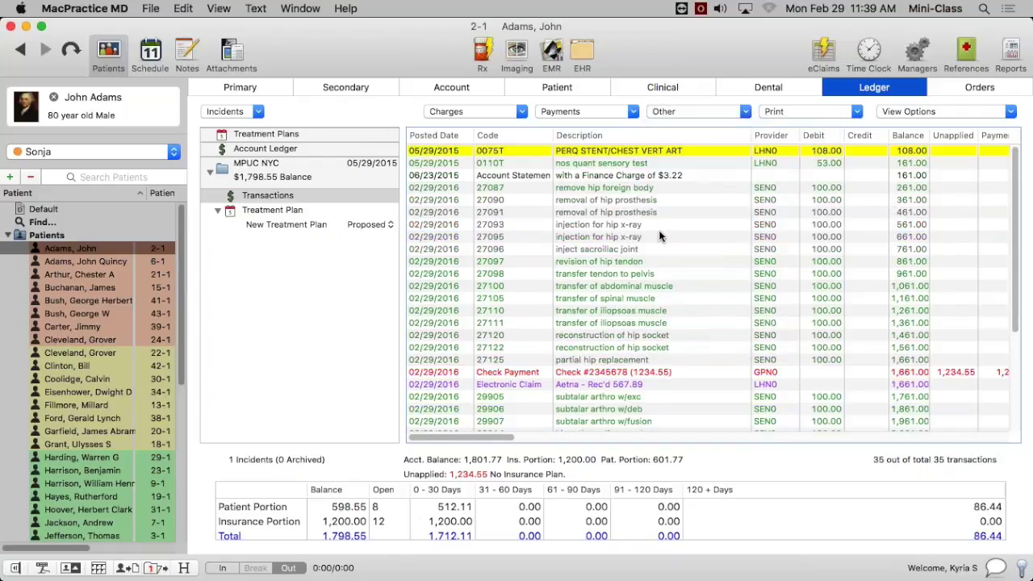
scroll(659, 230, down, 5)
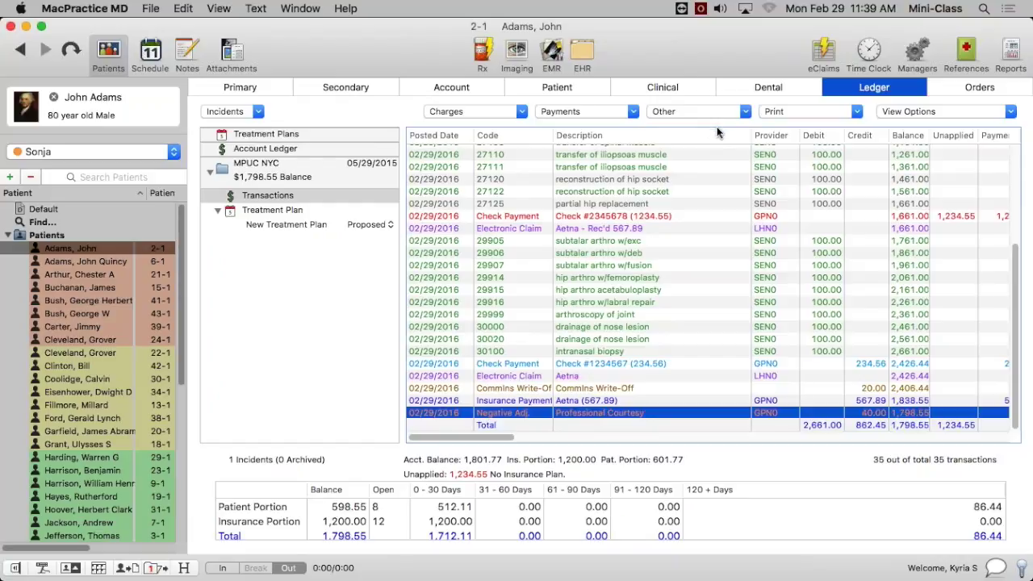
Start a new positive adjustment on the 30100 intranasal biopsy charge and set its amount to 20.00.
click(550, 350)
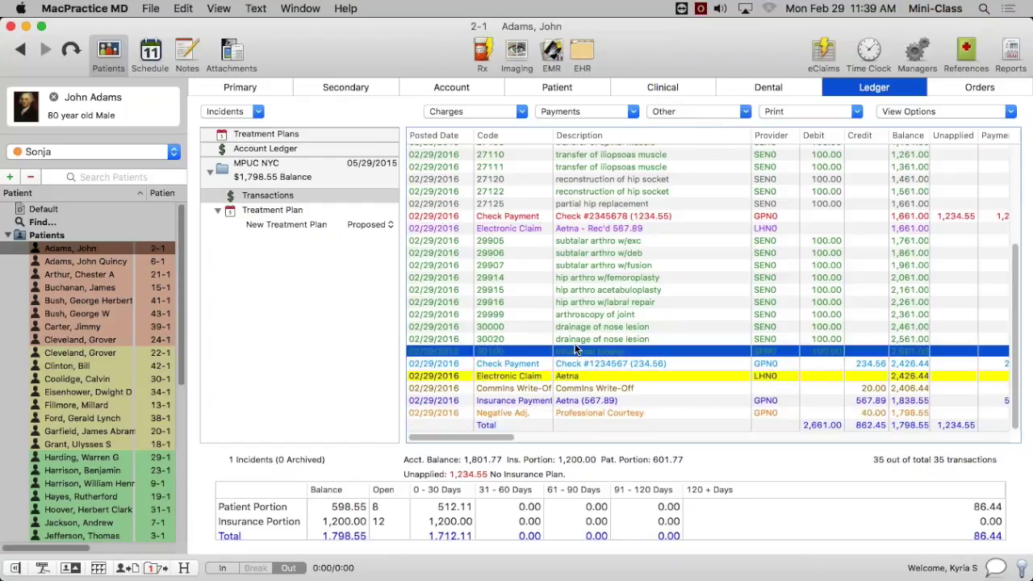
click(684, 107)
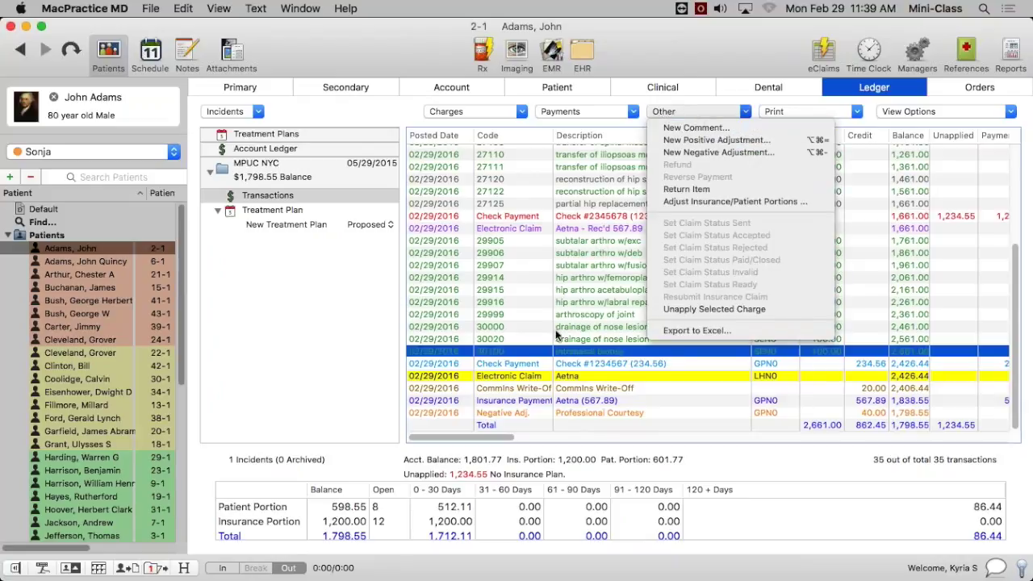
click(490, 354)
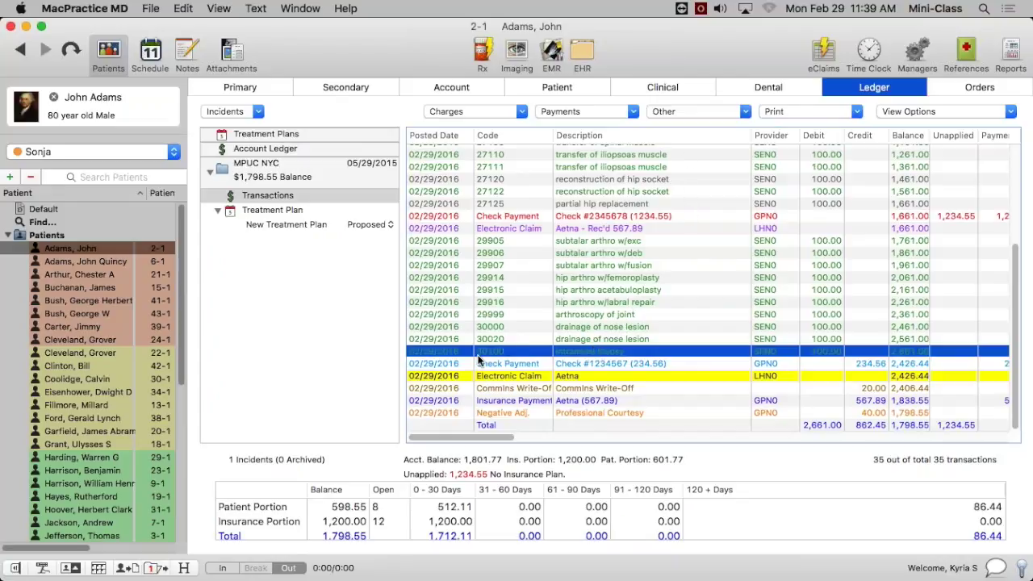
click(698, 112)
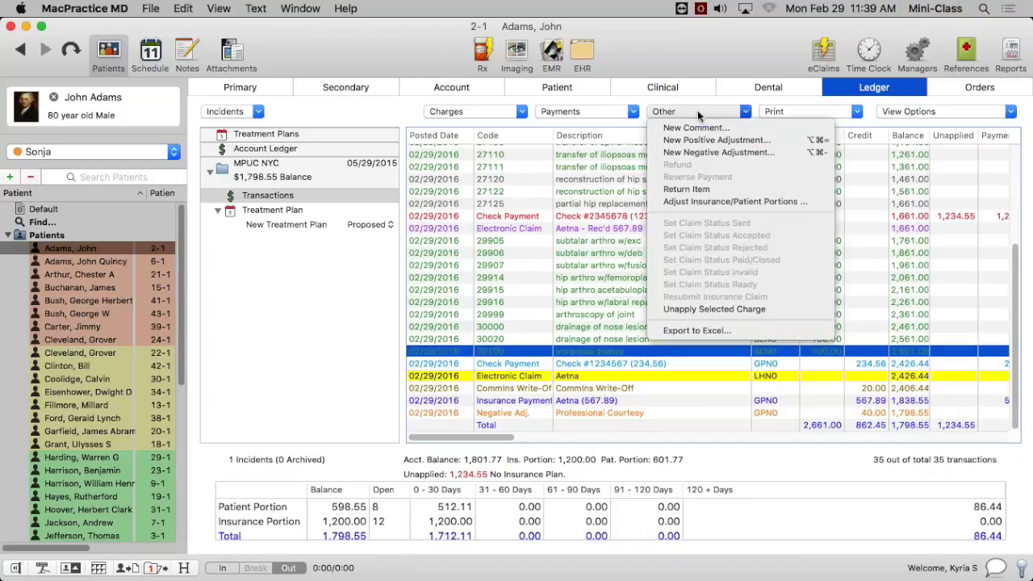
click(732, 141)
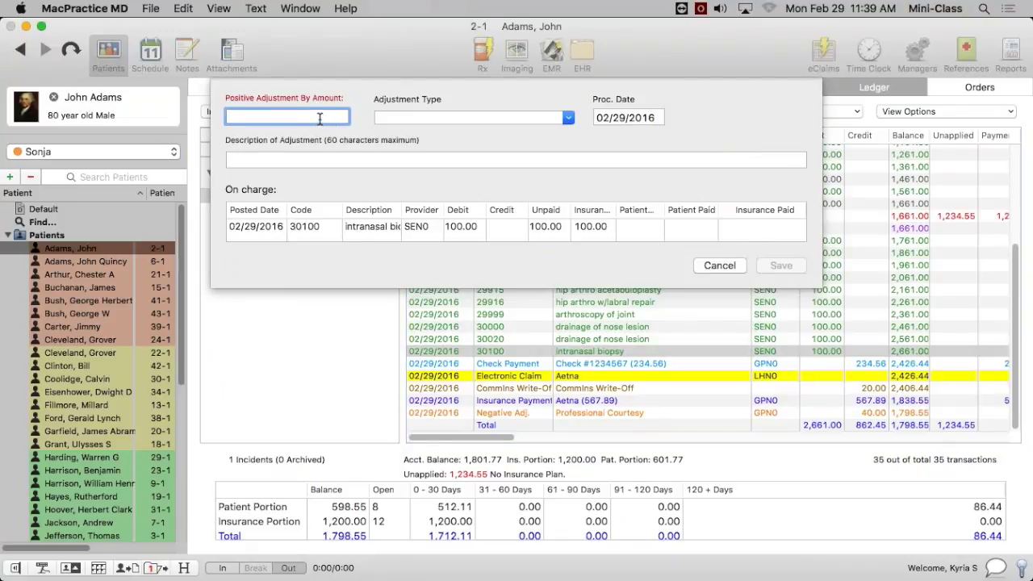
text(20.00)
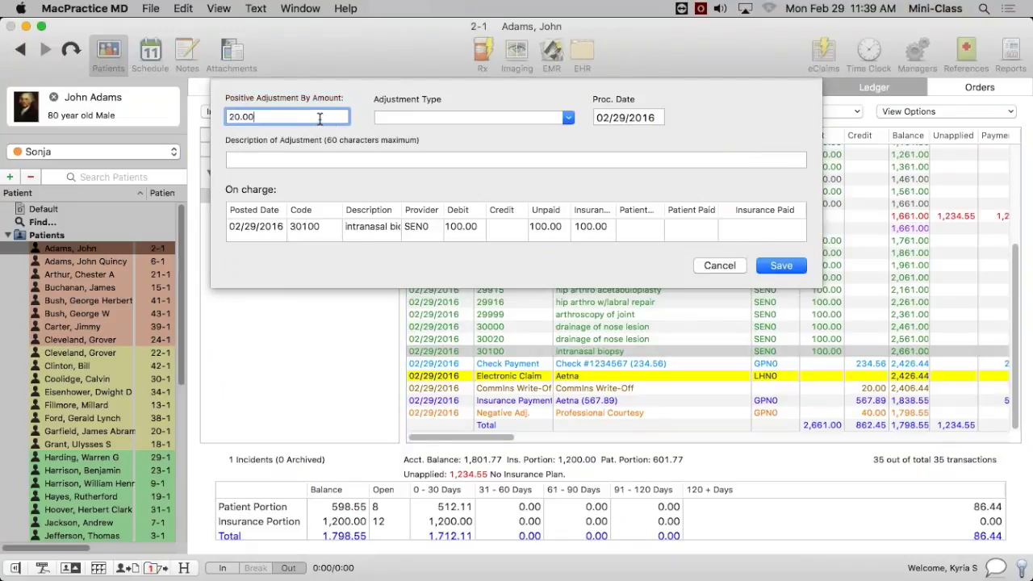
Set the positive adjustment's type to Missed Appt Fee.
click(557, 120)
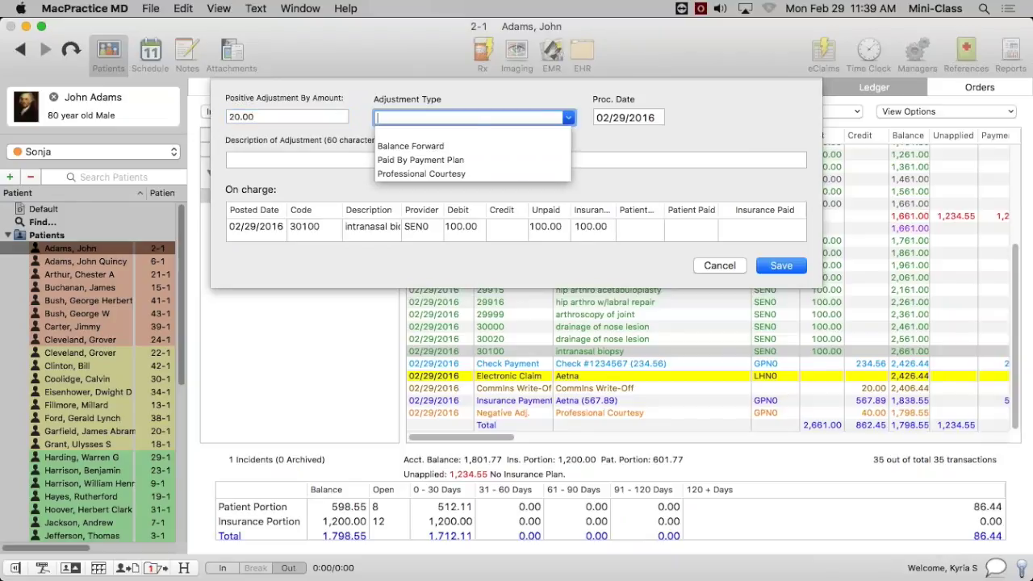
text(Missed Appt Fee)
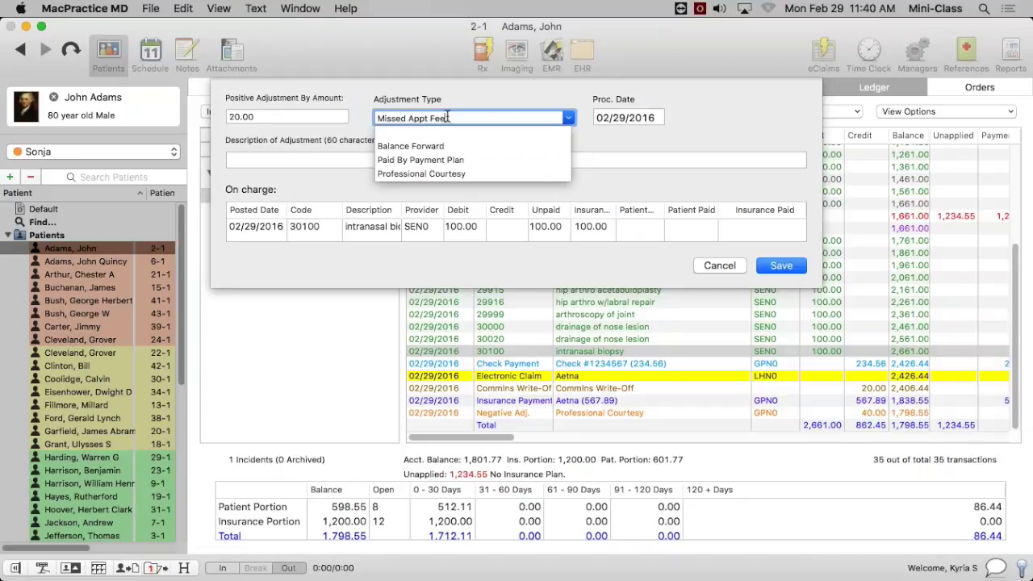
click(638, 171)
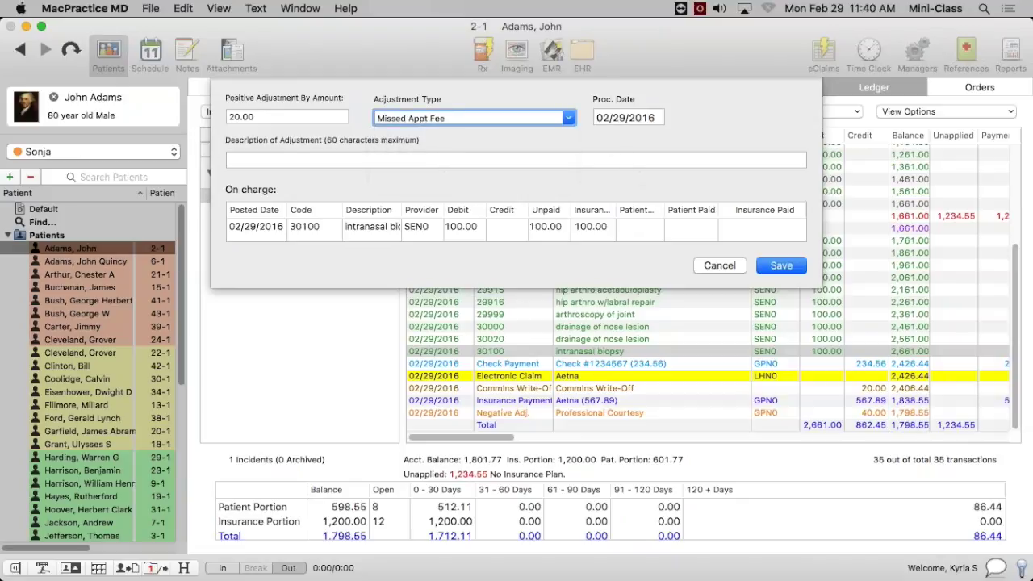
Describe the adjustment as "Pt Missed Appt On 02/16/16, Did Not Call In To Cancel" and save it to the ledger.
click(329, 159)
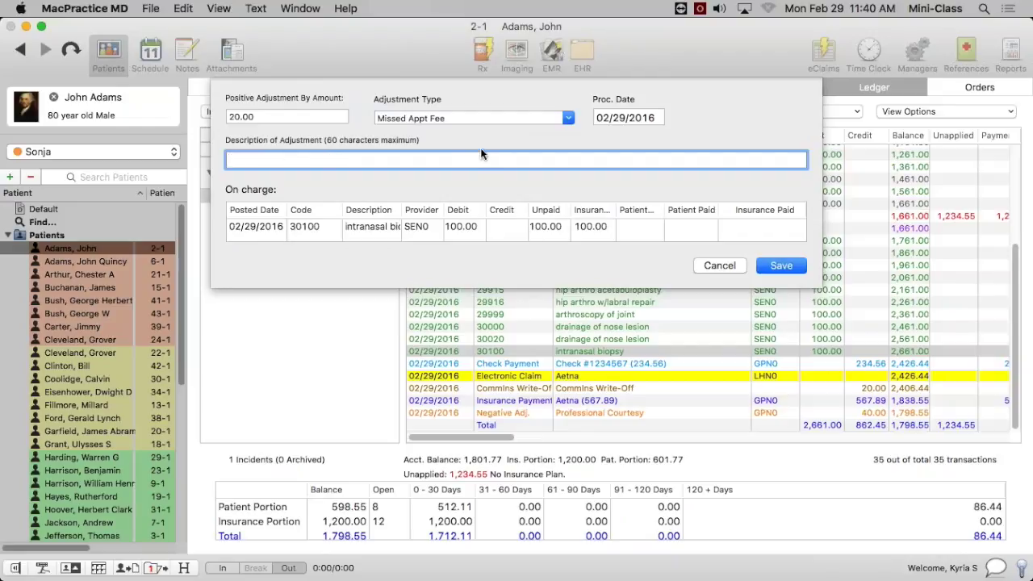
text(Pt Missed Appt On 02/)
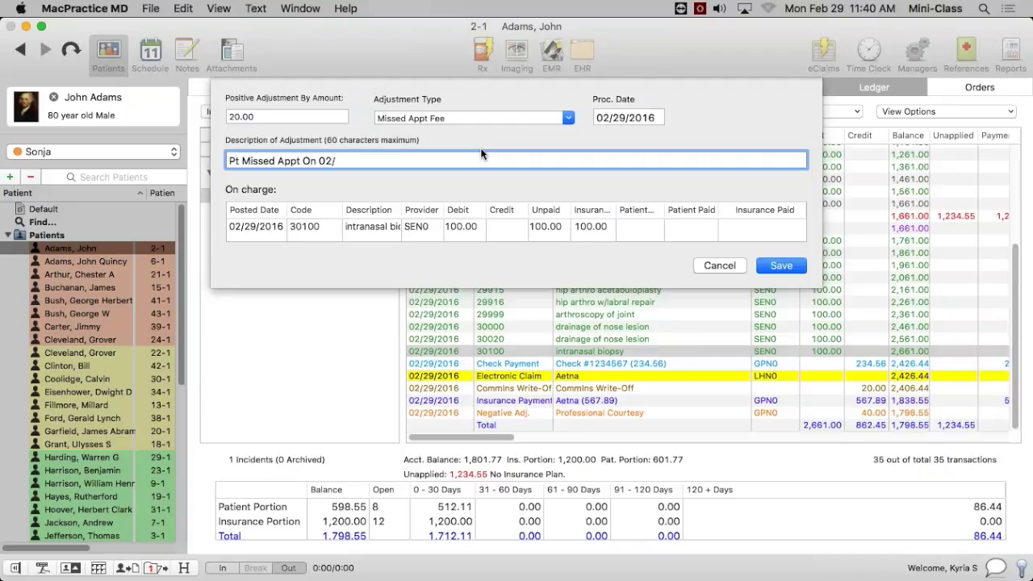
text(16/16, Did Not Call In)
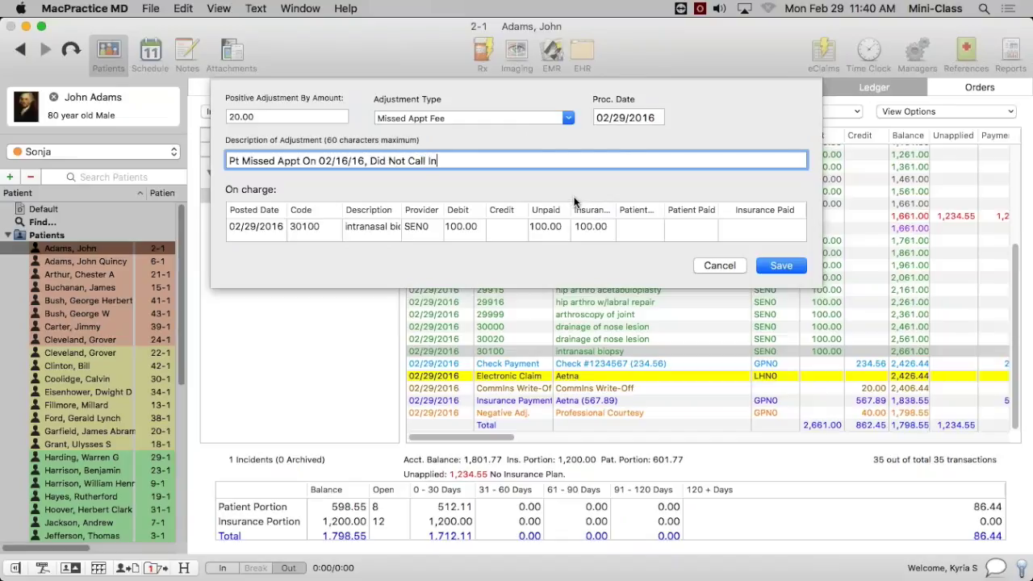
text( To Cancel)
click(780, 264)
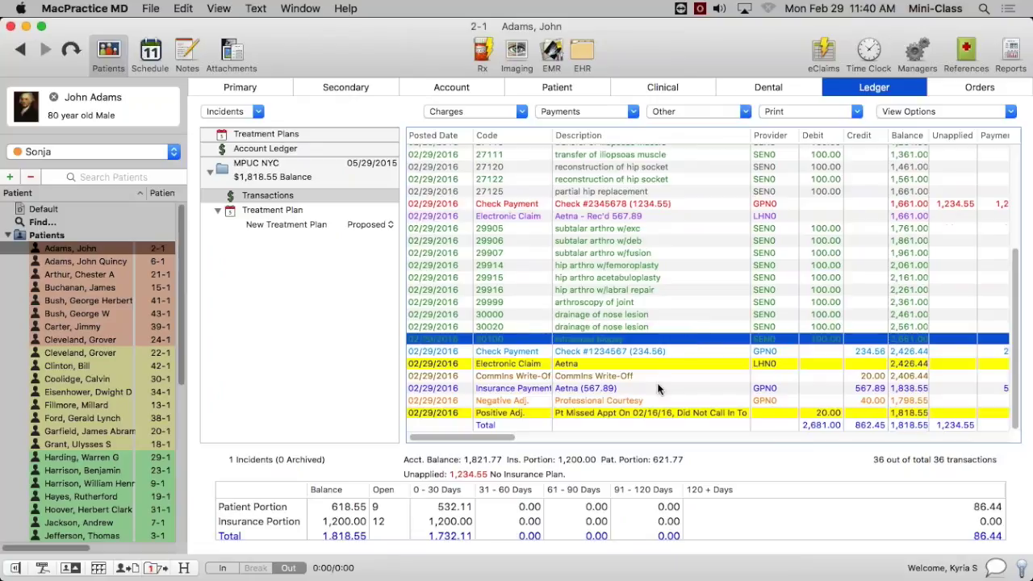
Check which charge the missed-appointment adjustment is applied to, and view its details without saving.
click(658, 413)
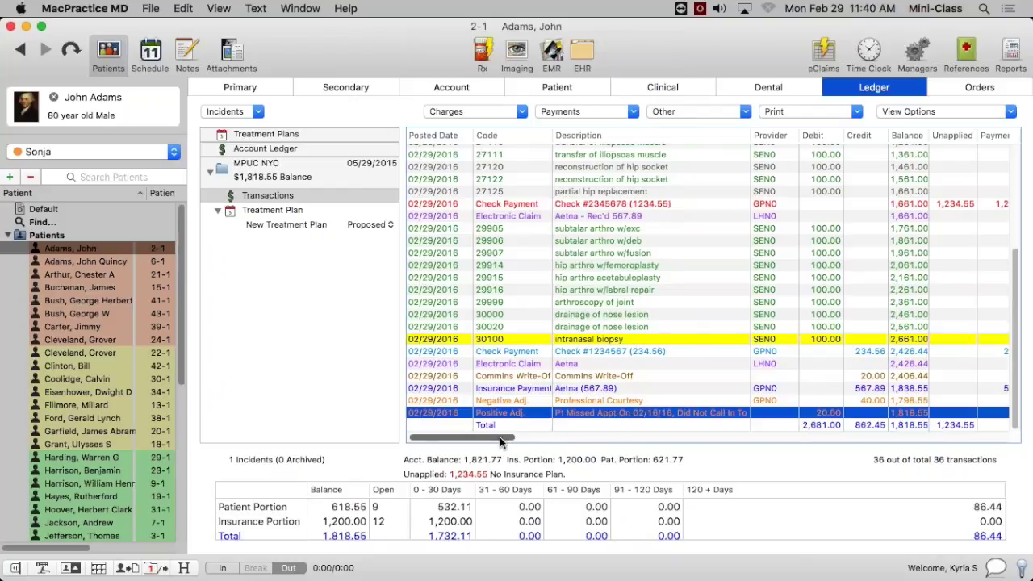
drag(500, 437, 490, 436)
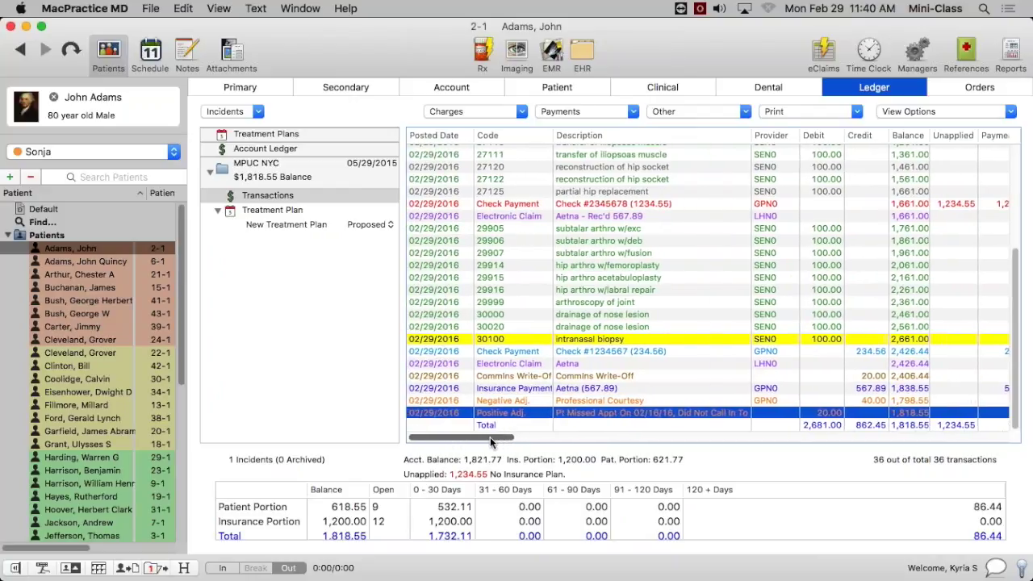
double_click(577, 412)
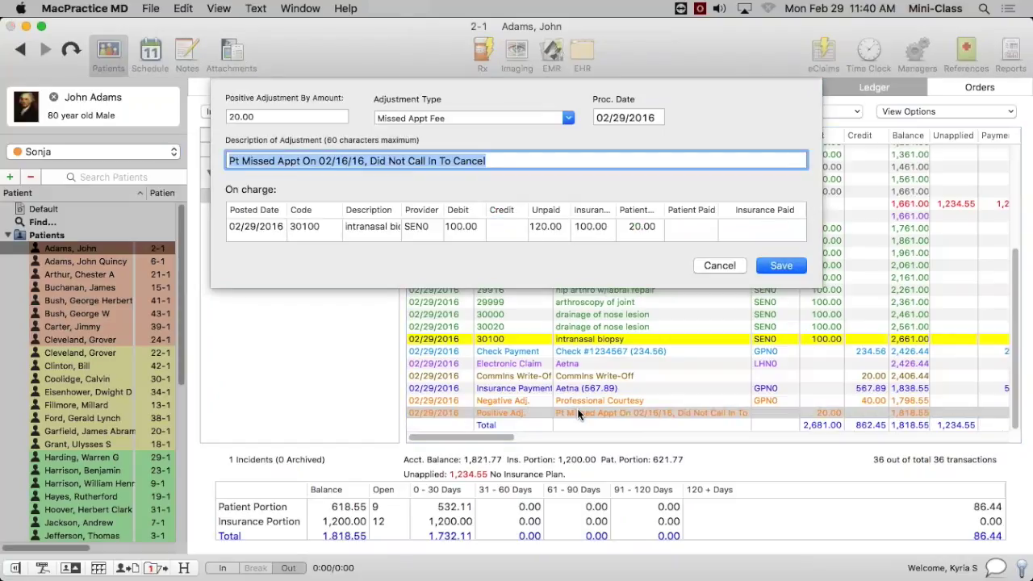
click(719, 265)
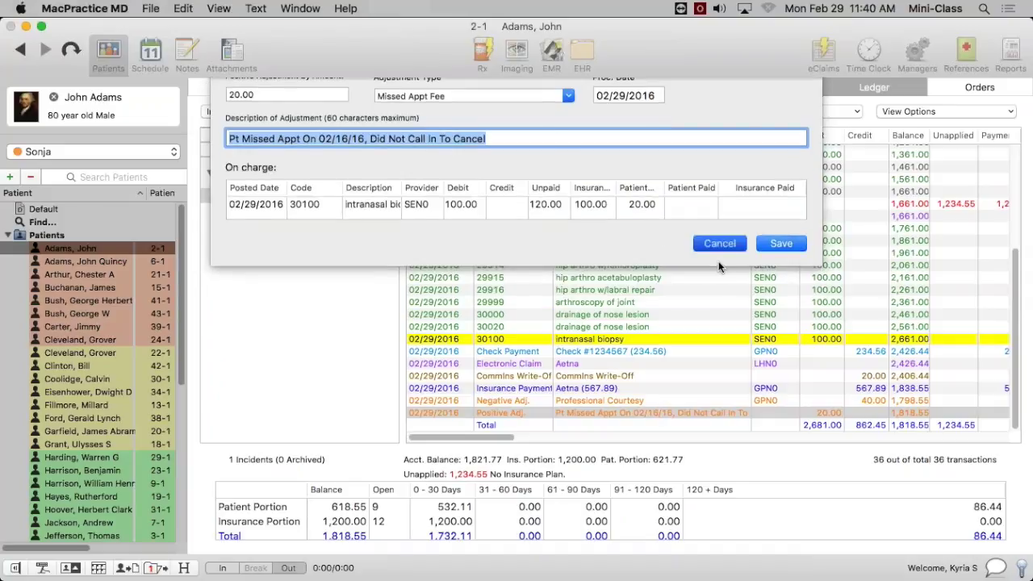
Compare the Professional Courtesy and missed-appointment adjustments in the ledger, and review the positive adjustment's details again without saving.
click(651, 400)
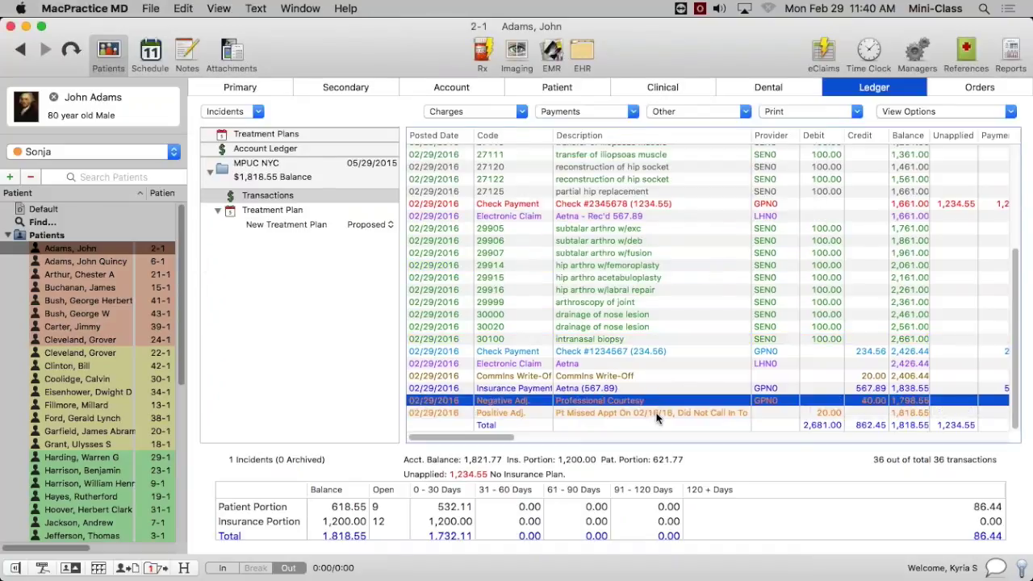
click(663, 411)
click(628, 401)
click(643, 412)
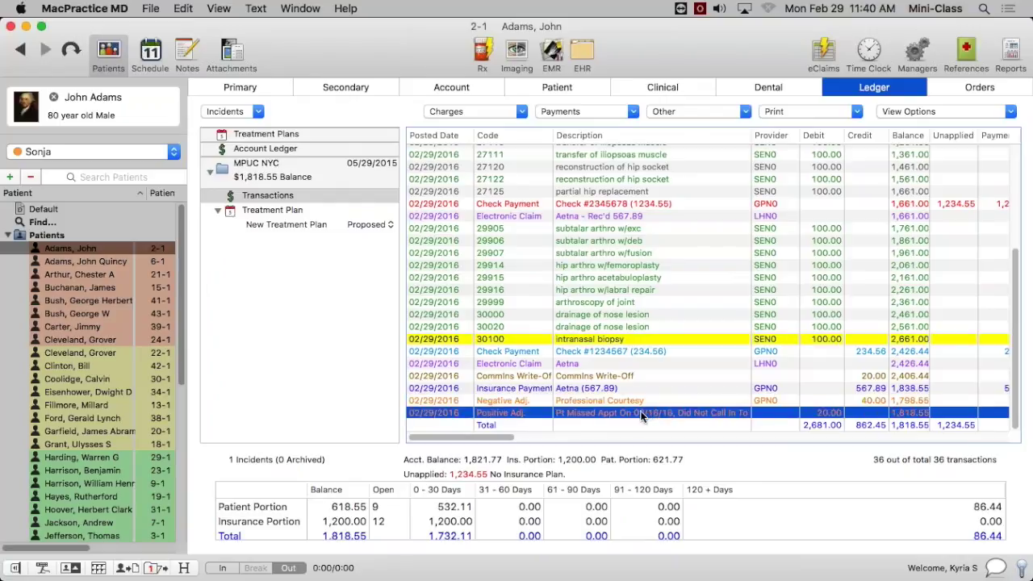
double_click(621, 412)
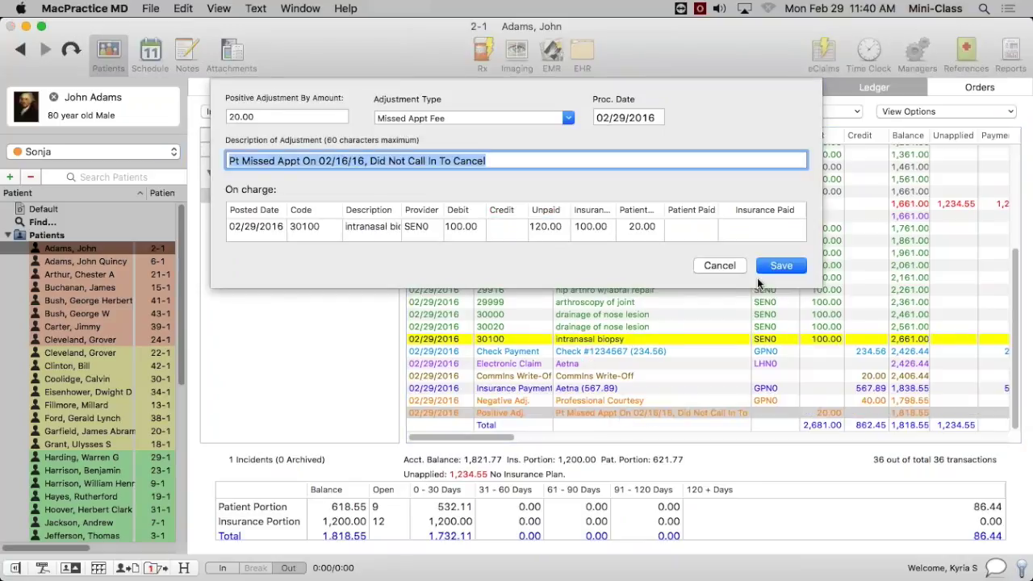
click(719, 265)
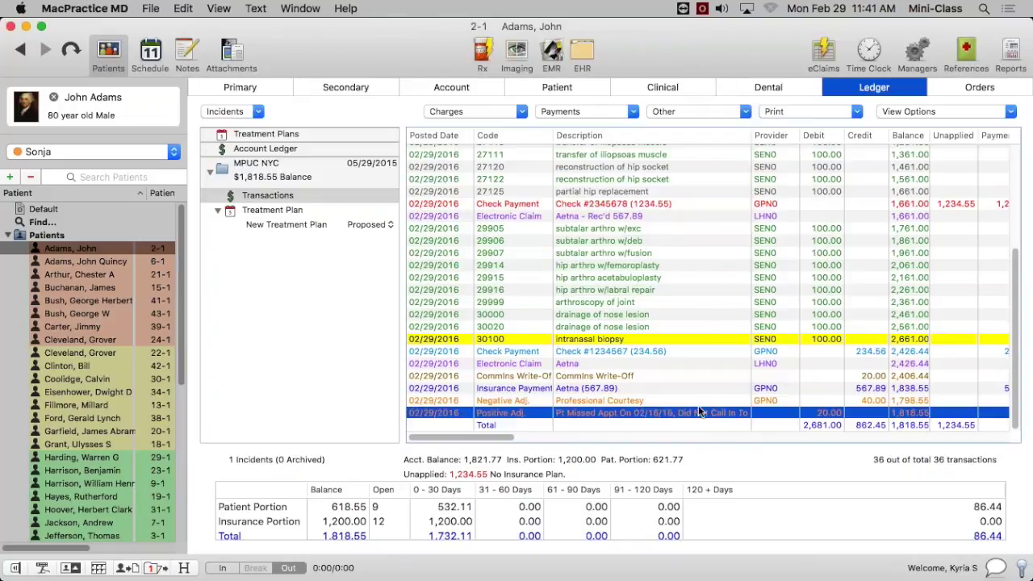
click(663, 400)
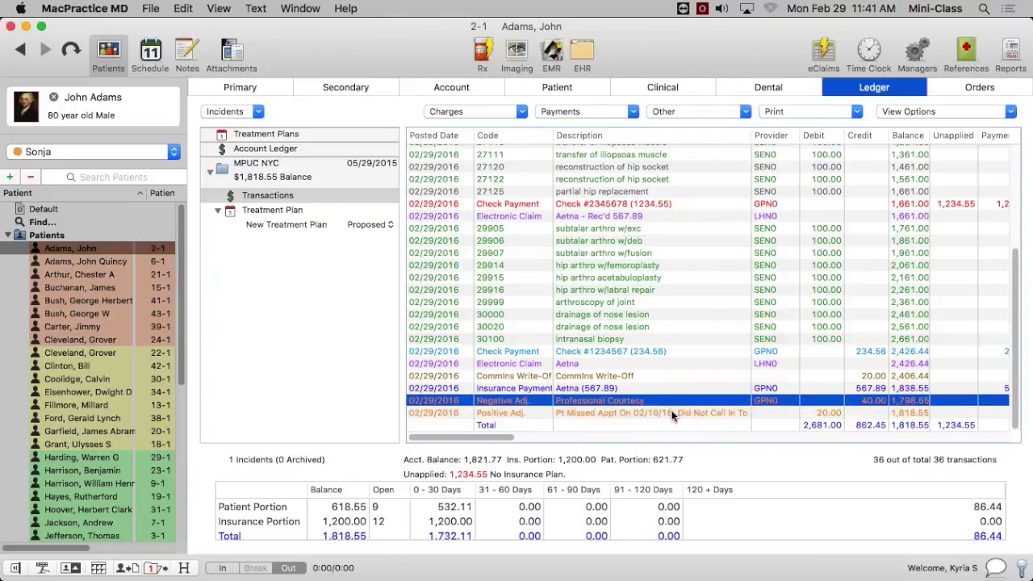
click(673, 413)
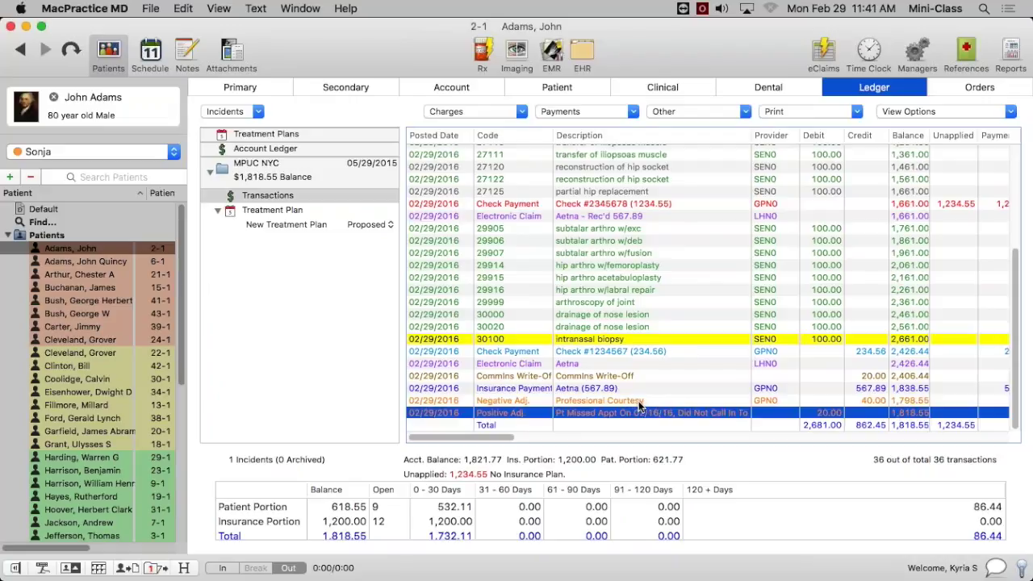
click(640, 402)
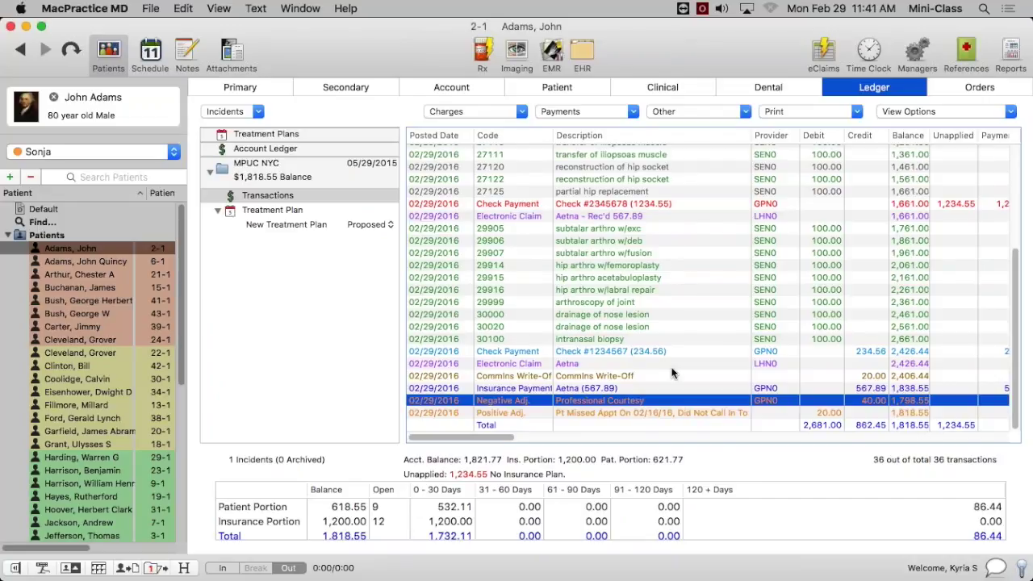
click(659, 412)
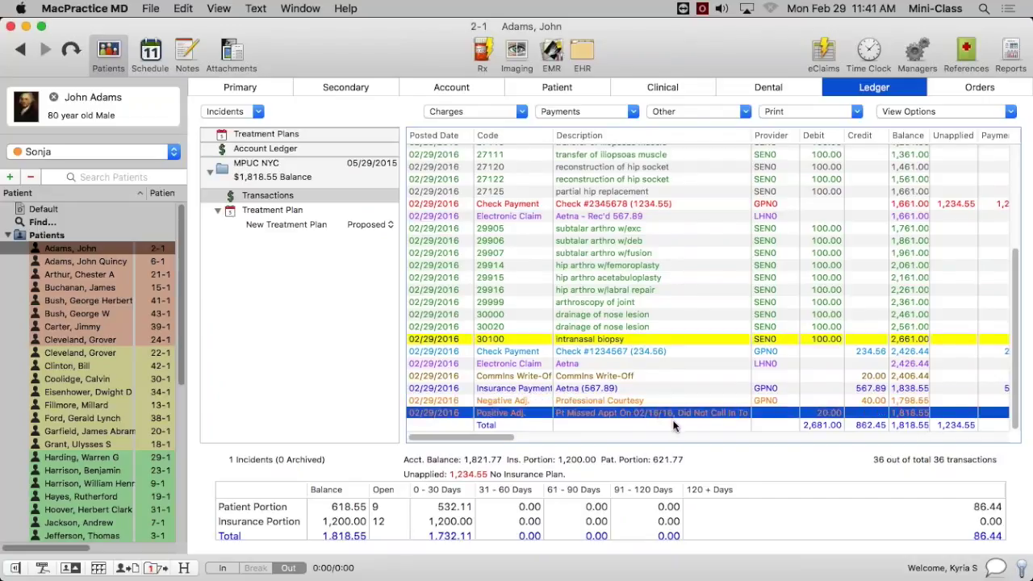
Start a new comment on the Professional Courtesy adjustment with the short description "Discount Explanation".
click(632, 400)
click(705, 113)
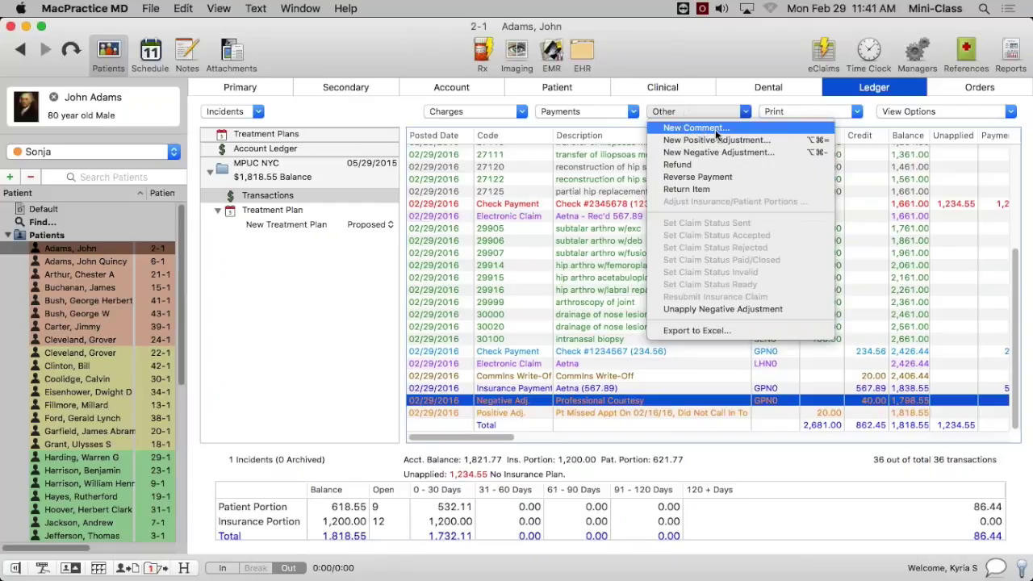
click(730, 127)
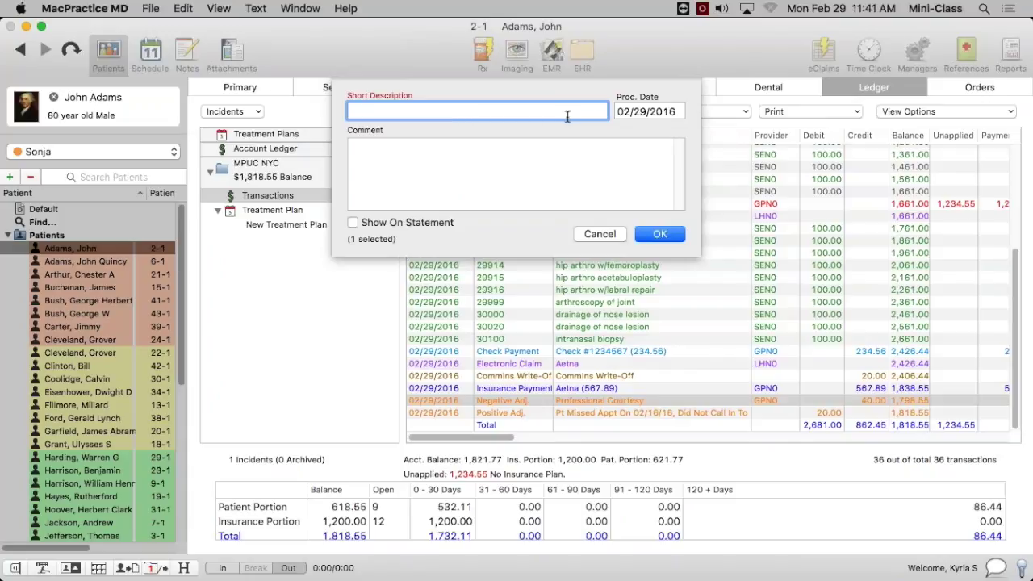
text(Discount Explanation)
key(Tab)
key(Tab)
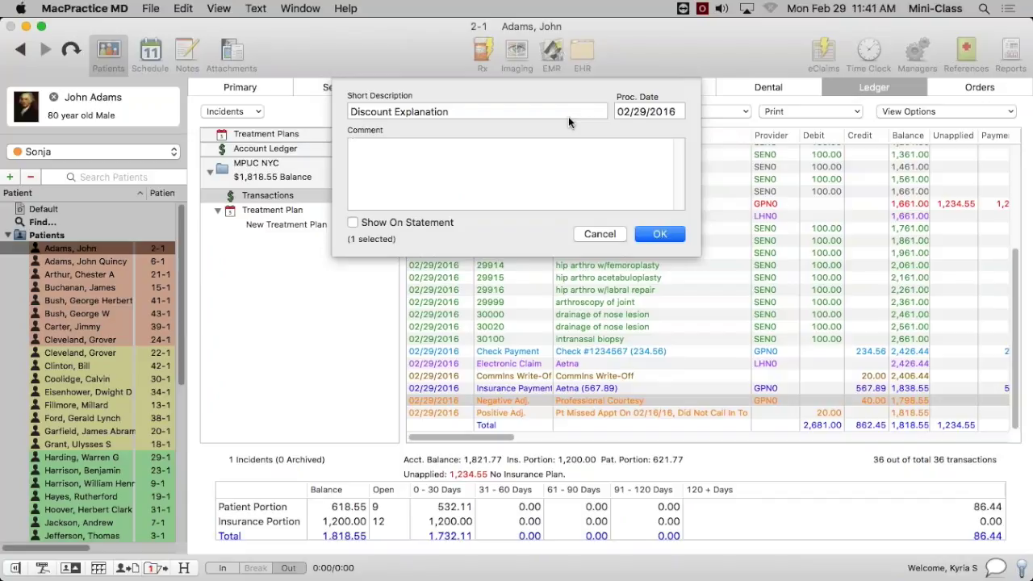
Fill the comment body with placeholder text starting "uhrlgbvudx beers" and save the comment to the ledger.
text(uhrlgbvudx beers giuhirdxhv)
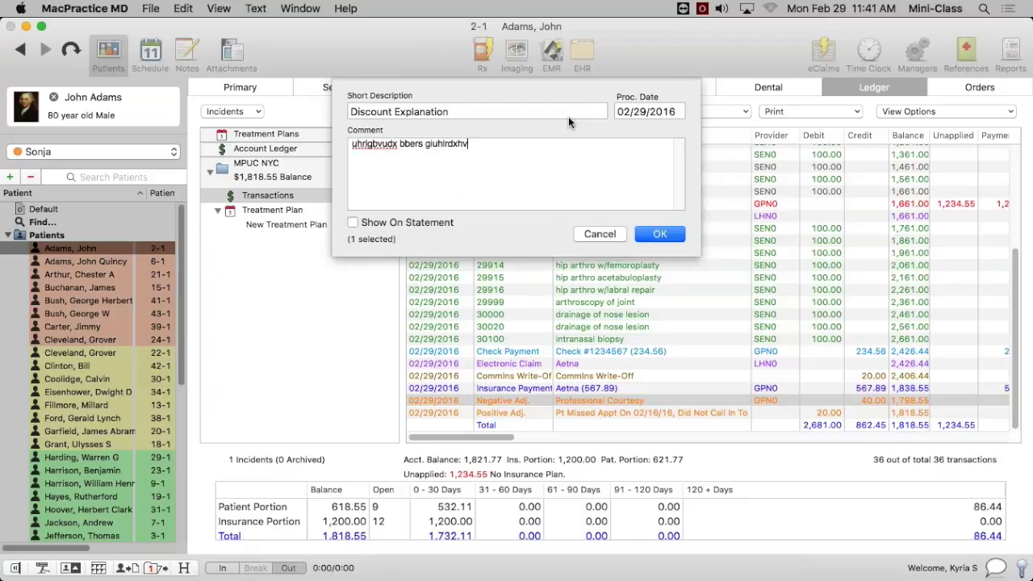
text( ulhgviurlehz gihdvdizgrlejgifdkzbvdfxfdbgxdb)
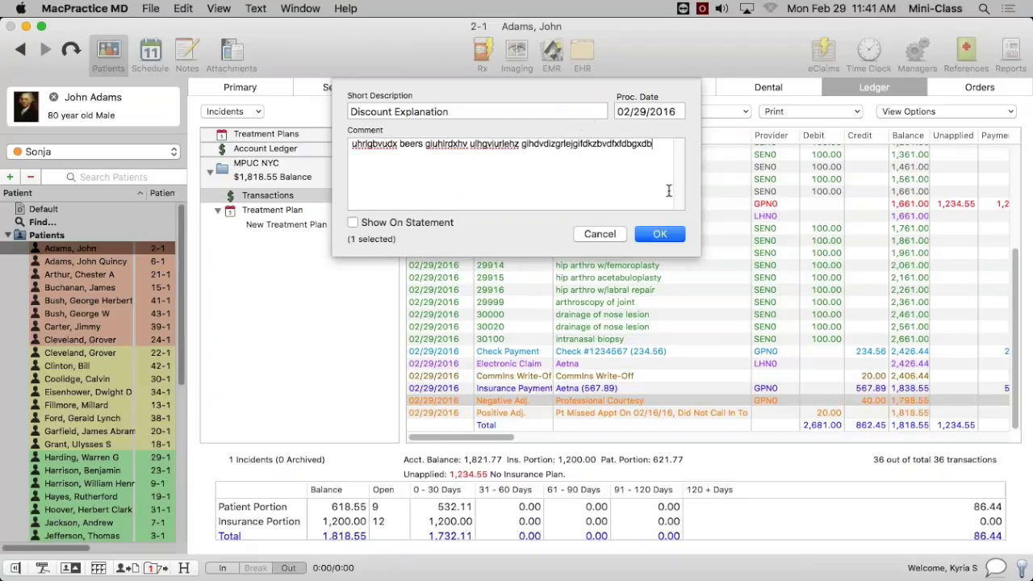
click(661, 234)
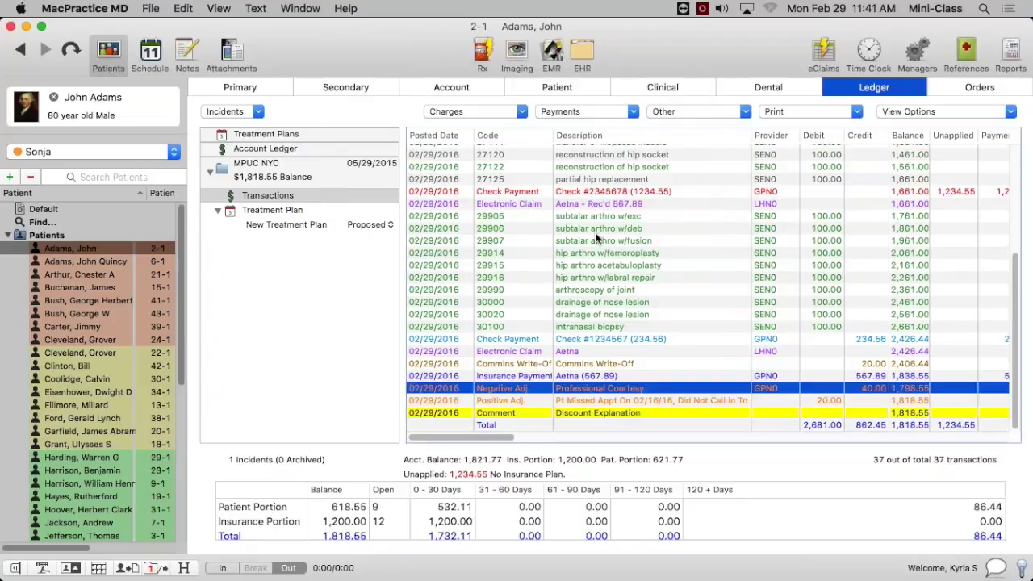
Select the Discount Explanation comment and the Professional Courtesy adjustment in turn to check how they are linked.
click(642, 412)
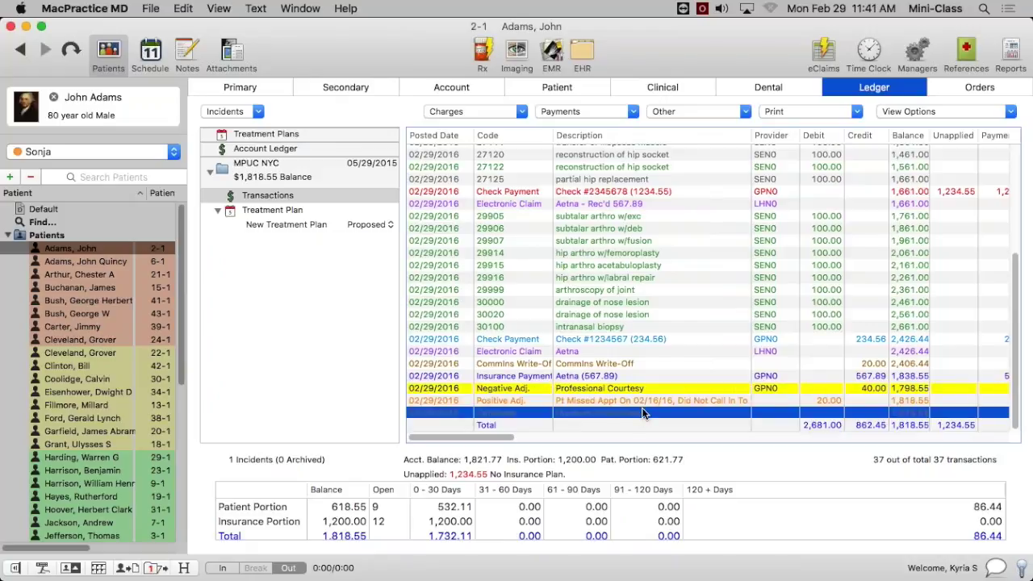
scroll(621, 415, right, 5)
scroll(548, 440, left, 5)
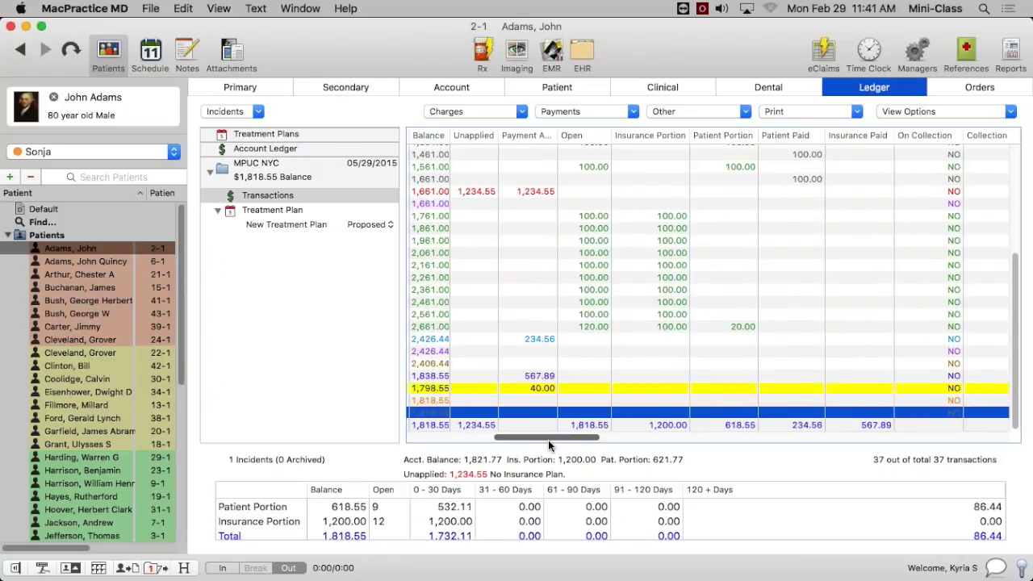
click(557, 389)
click(557, 412)
click(549, 388)
click(560, 414)
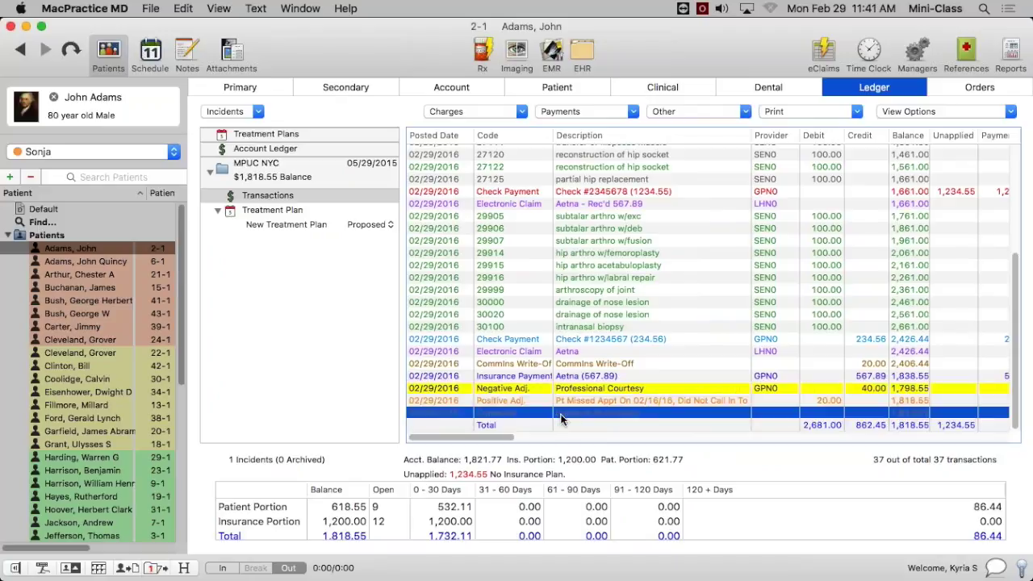
Select the ledger's Total row to check which charges it is linked to, and clear the selection.
click(616, 423)
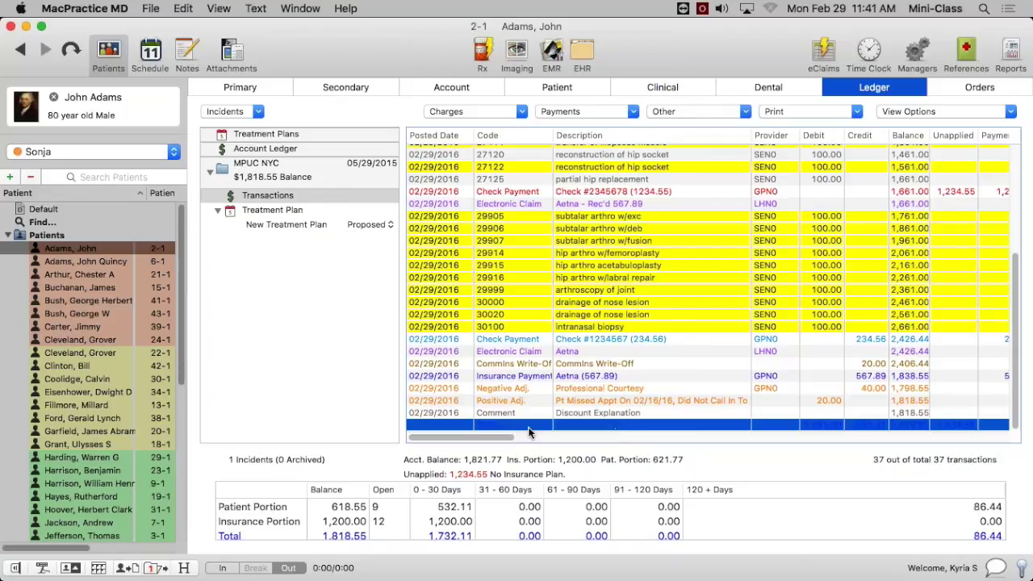
click(390, 401)
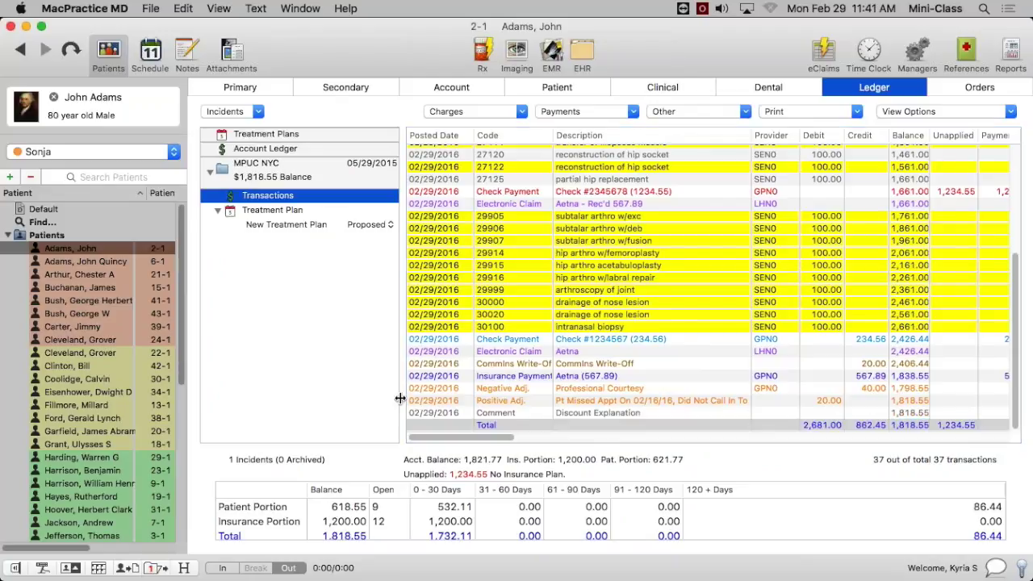
click(537, 330)
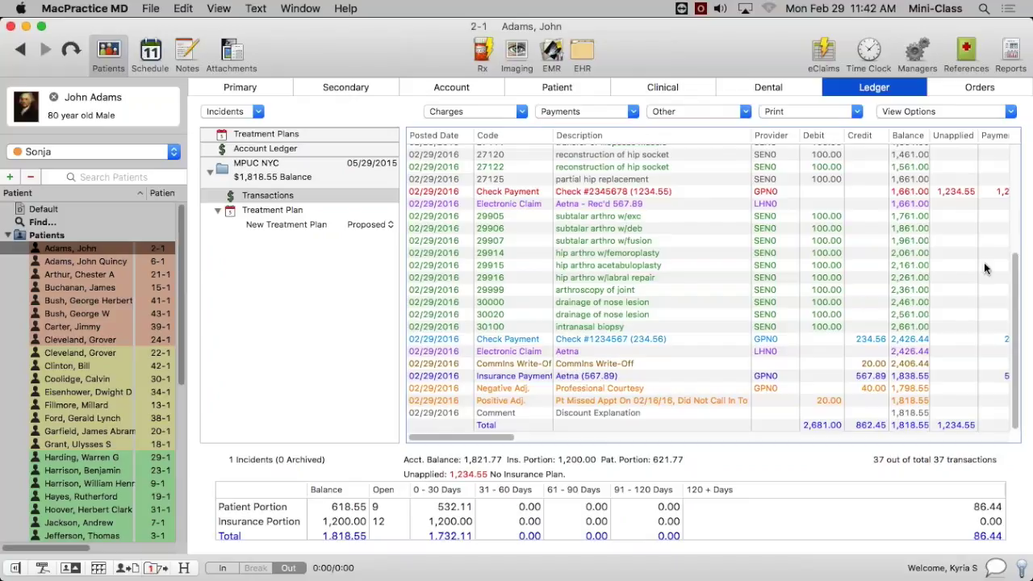
Look over the financial transactions and show the clinical ledger entries in the transaction list as well.
scroll(1017, 272, up, 2)
scroll(1010, 230, up, 5)
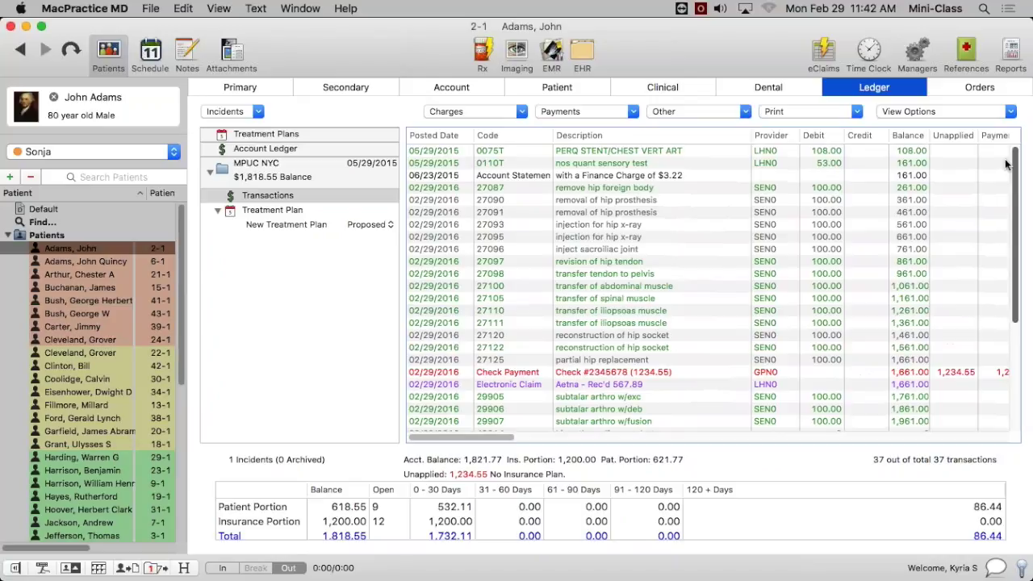
scroll(944, 281, down, 10)
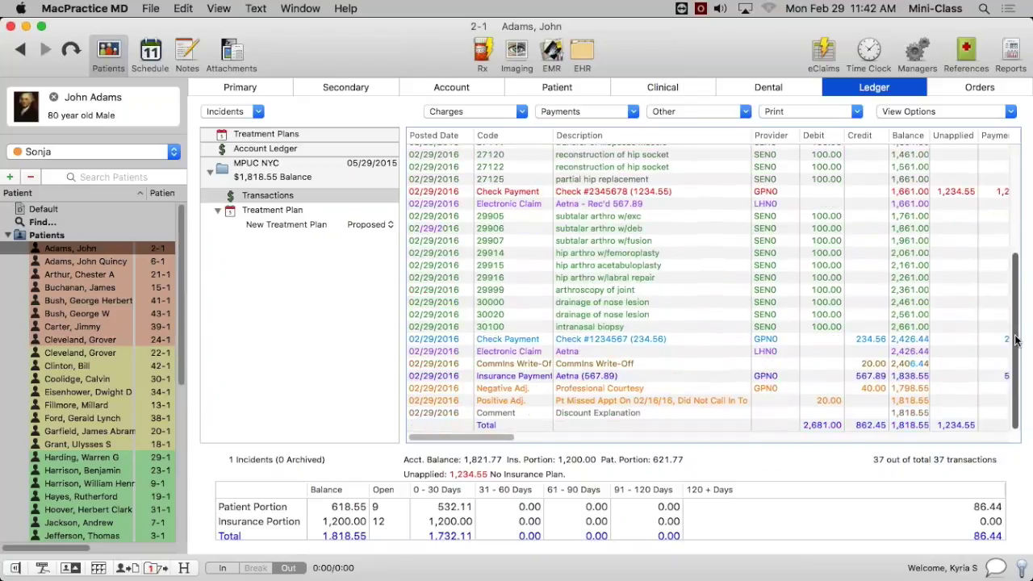
click(951, 110)
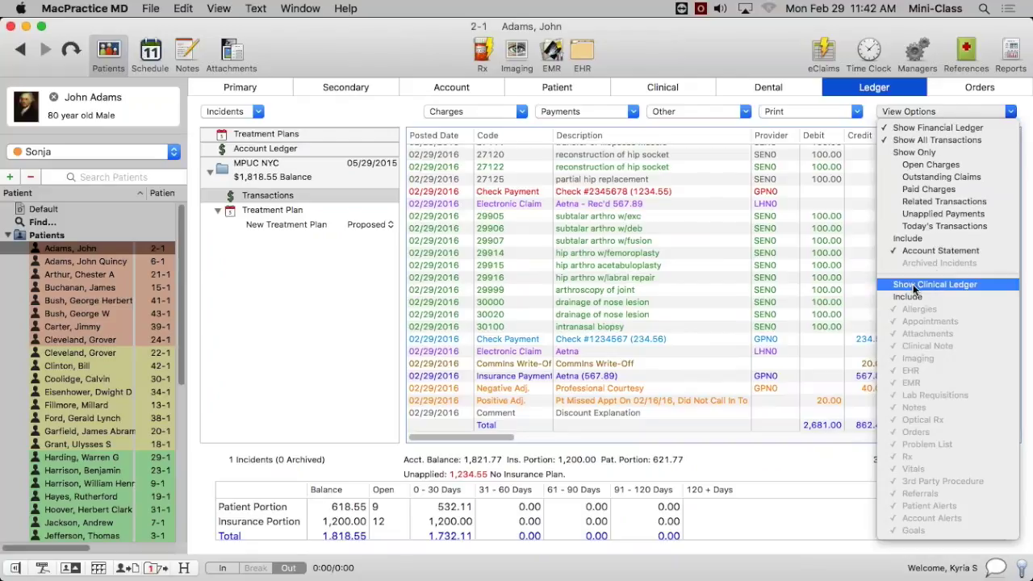
click(941, 284)
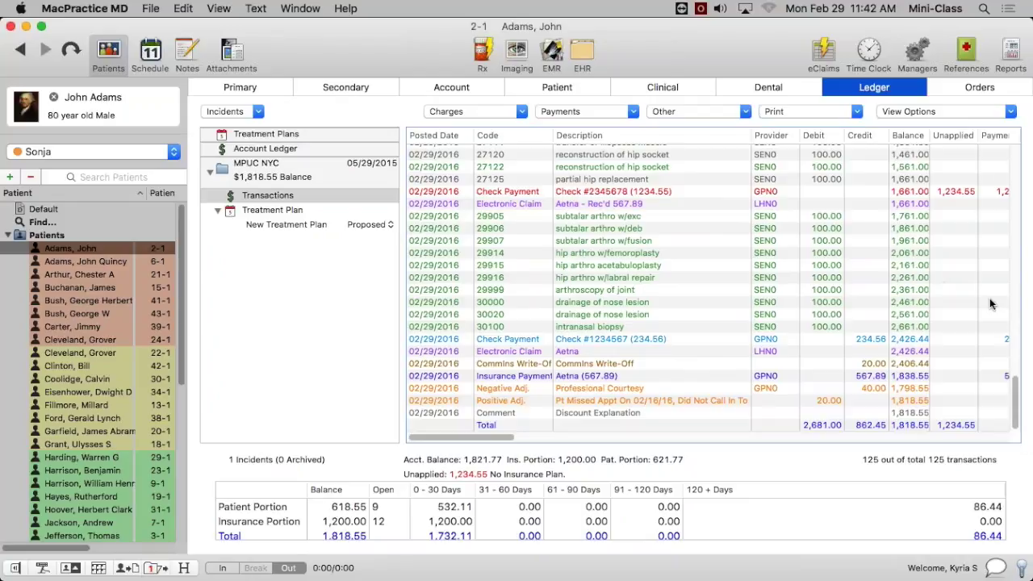
Review the ledger's clinical entries and the categories it can include, and look over the procedures in the patient's clinical record.
drag(1018, 388, 1007, 121)
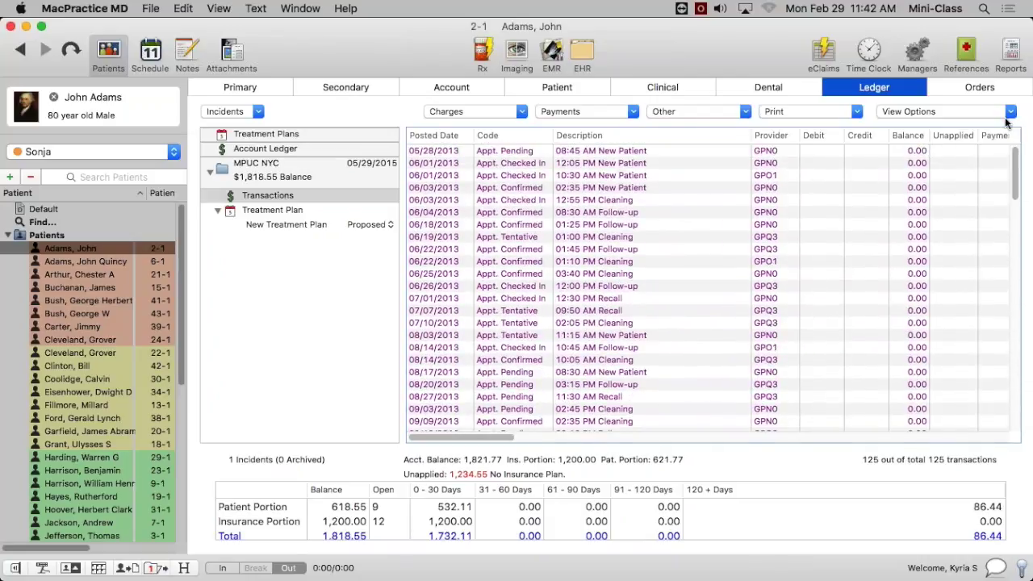
click(932, 113)
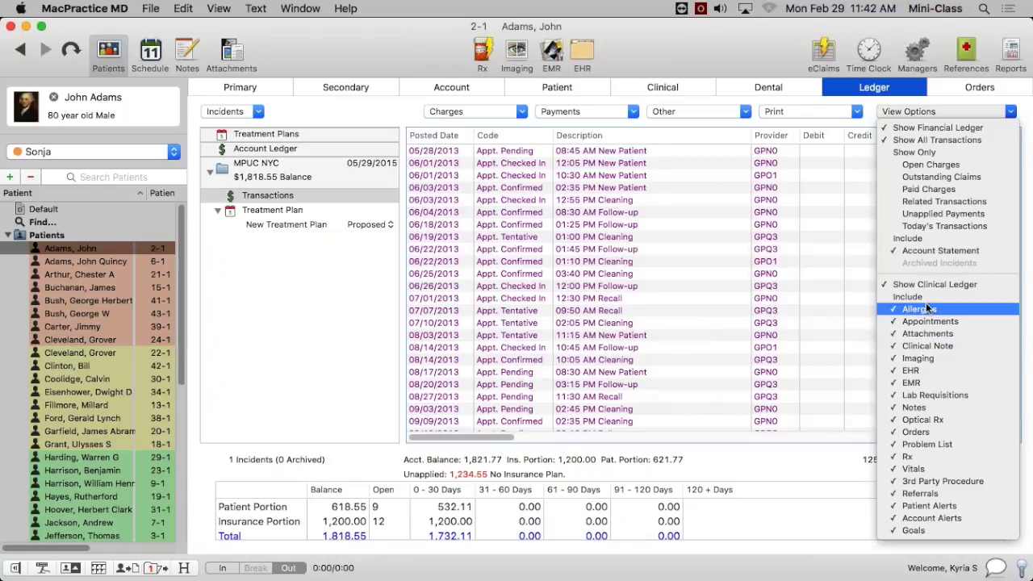
click(663, 84)
click(663, 86)
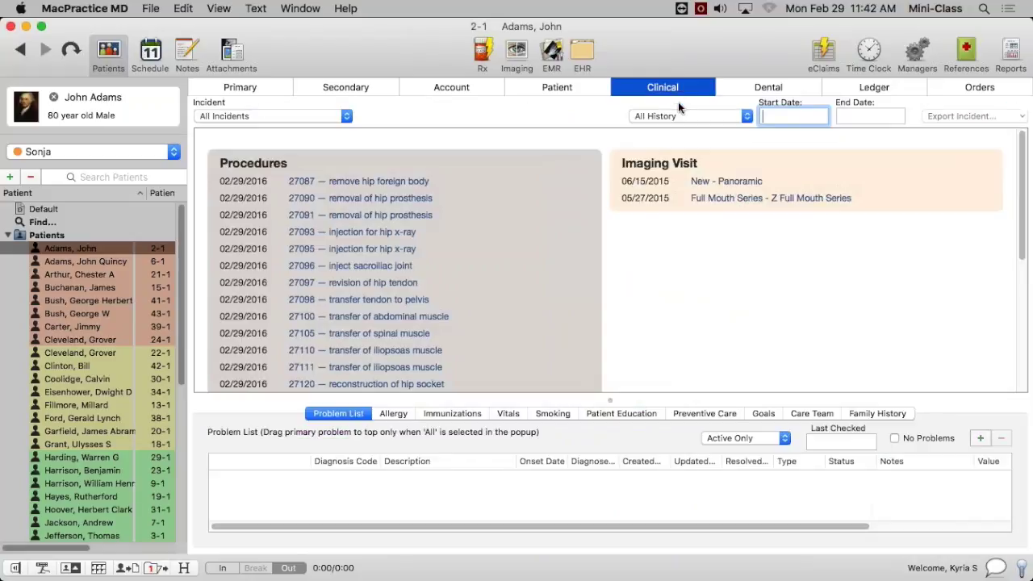
scroll(718, 262, down, 5)
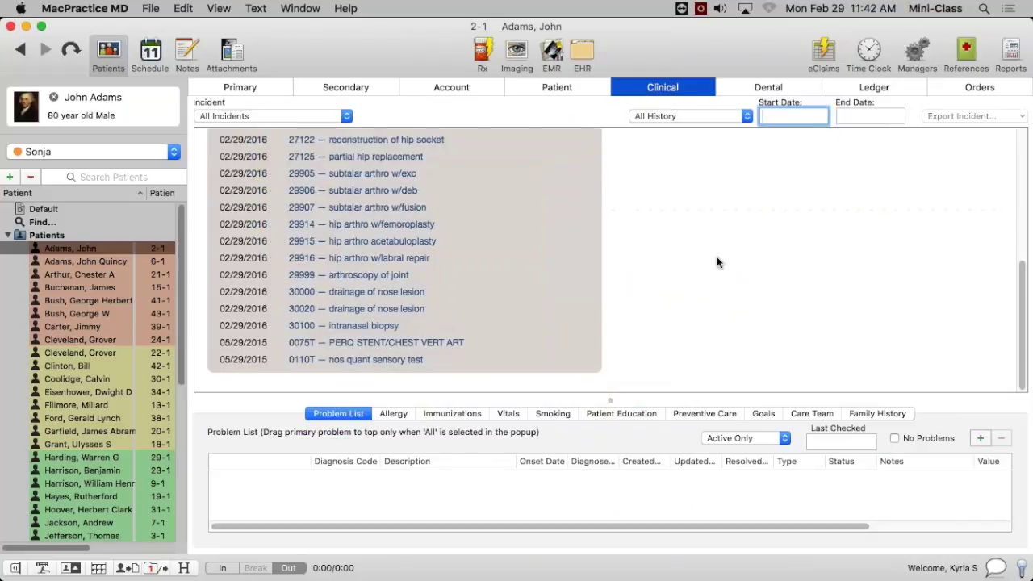
scroll(718, 262, up, 5)
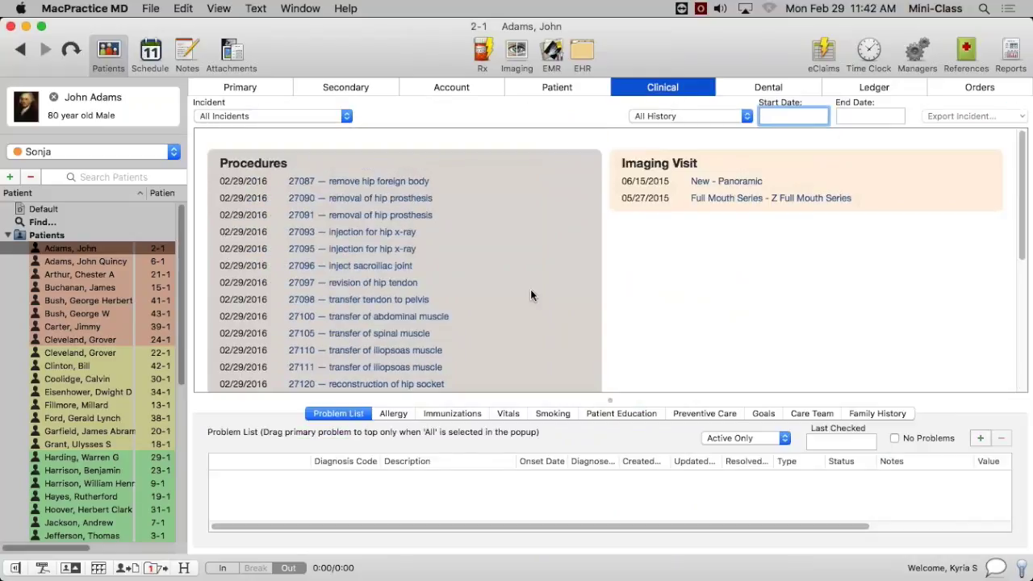
Return to the ledger and hide the clinical ledger entries, leaving only the financial transactions shown.
click(872, 86)
click(953, 111)
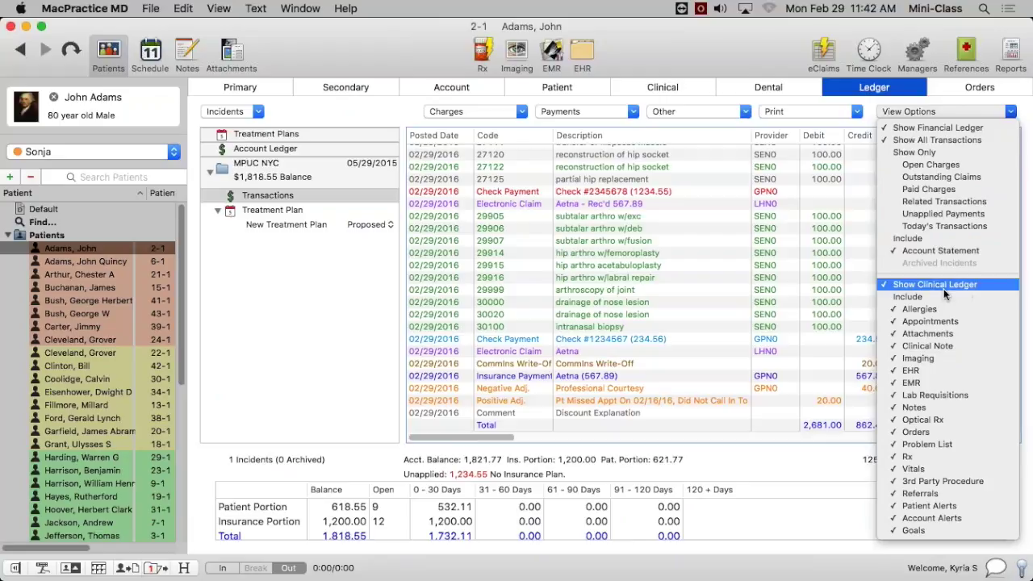
click(933, 285)
click(934, 113)
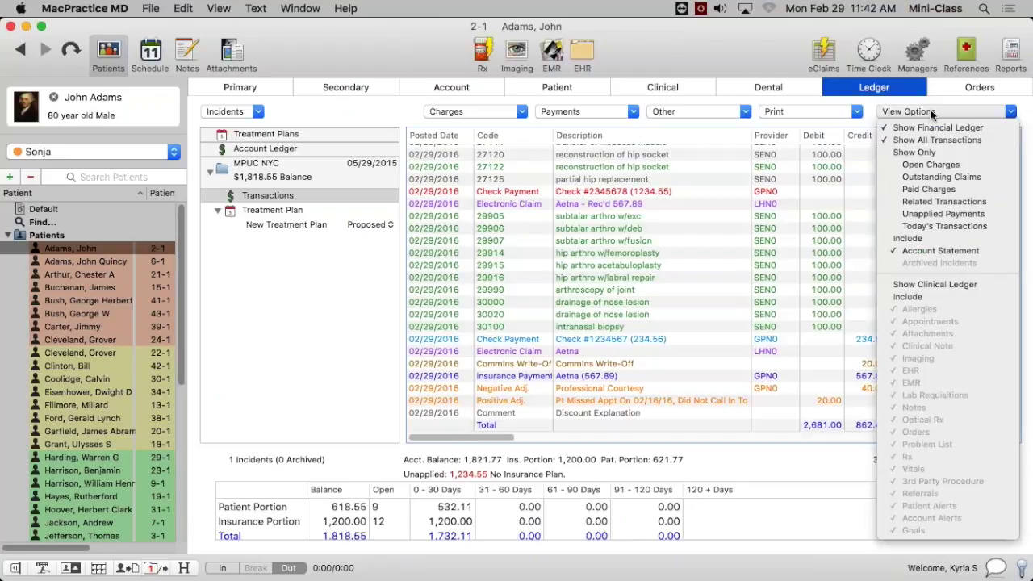
click(921, 287)
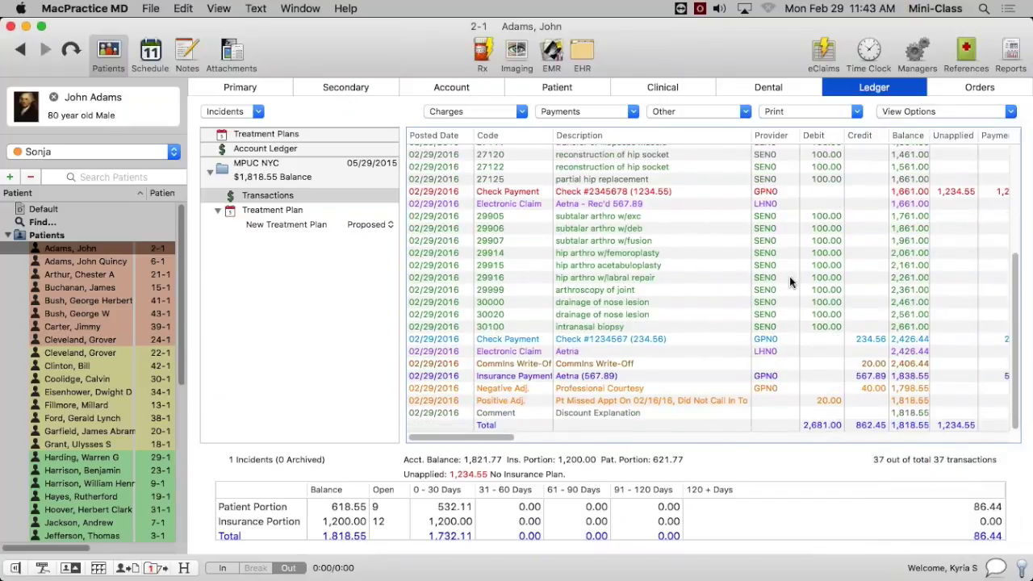
Limit the ledger to today's transactions for a look, and show all transactions again.
click(1011, 112)
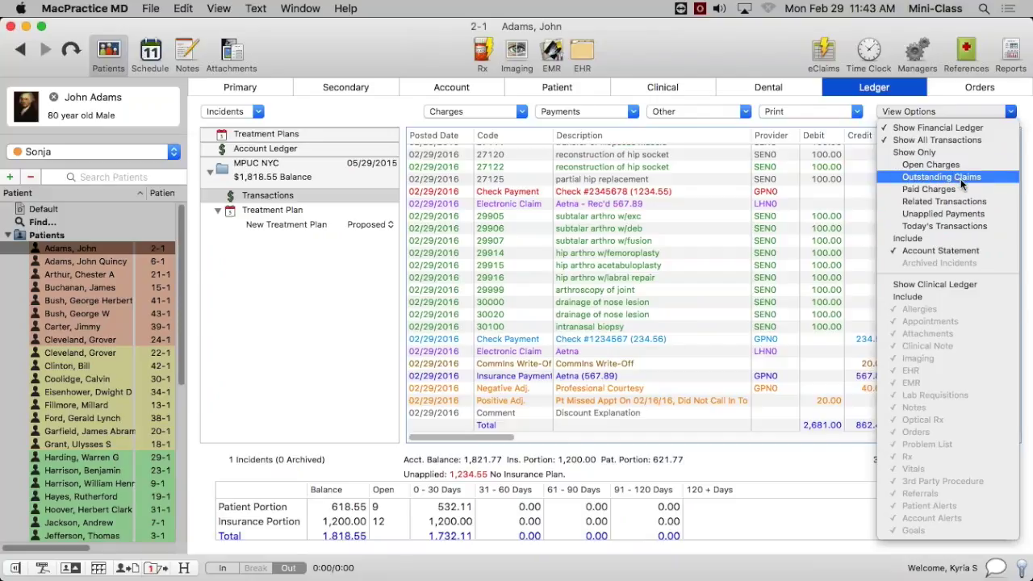
click(996, 228)
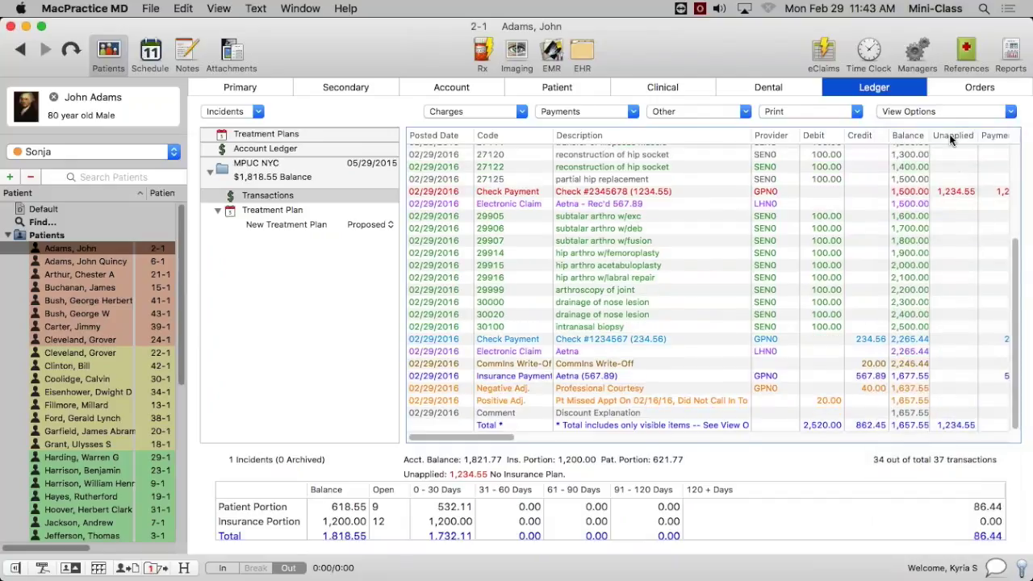
click(951, 114)
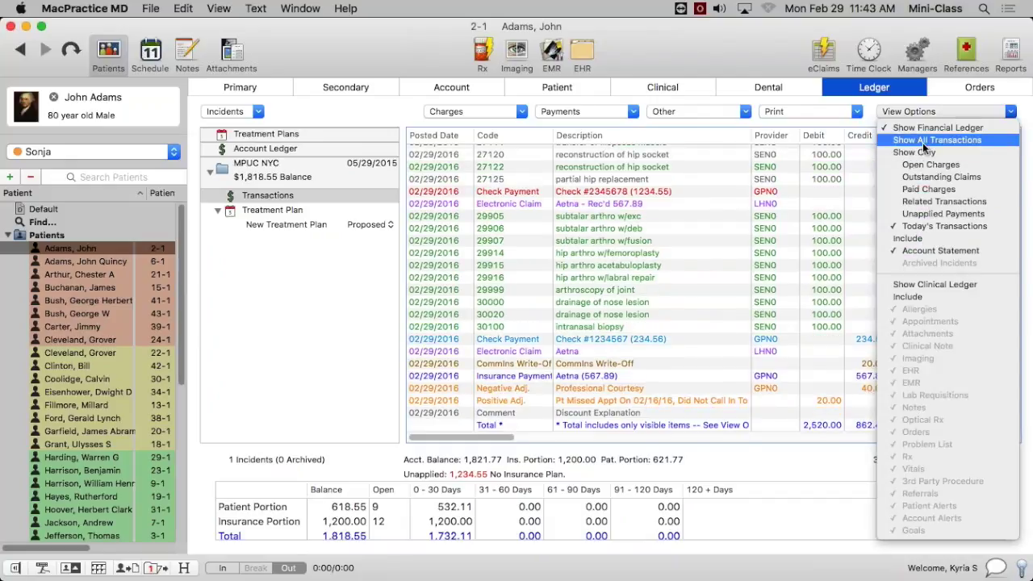
click(926, 140)
Show only the open charges, highlight the whole list of charges, and clear the selection.
click(938, 113)
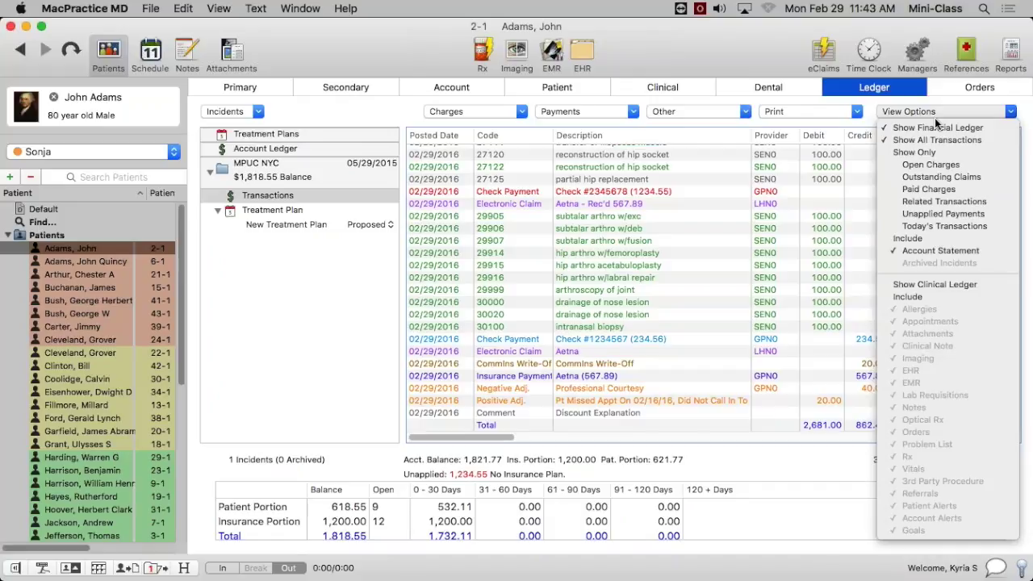
click(938, 164)
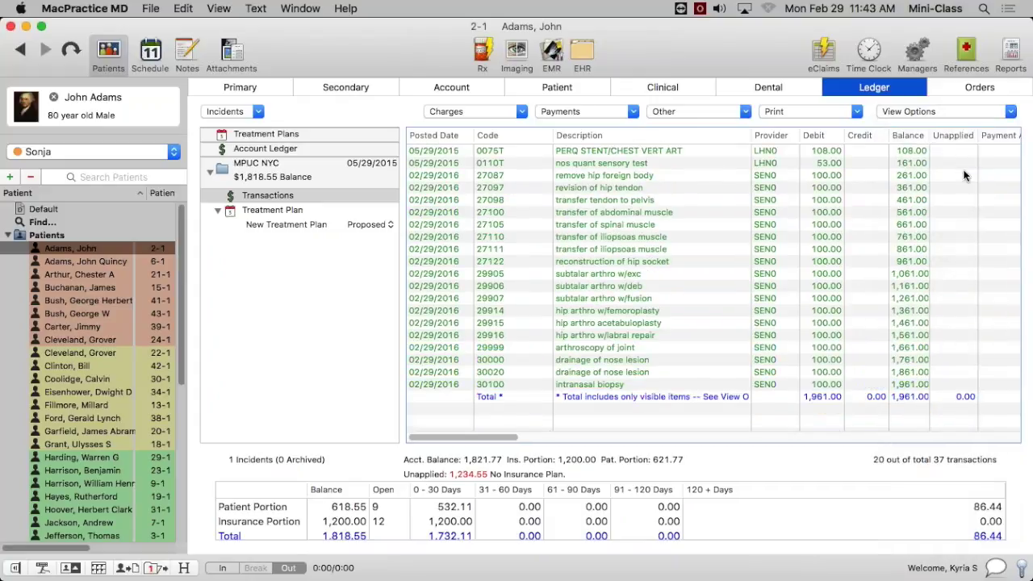
drag(641, 150, 650, 386)
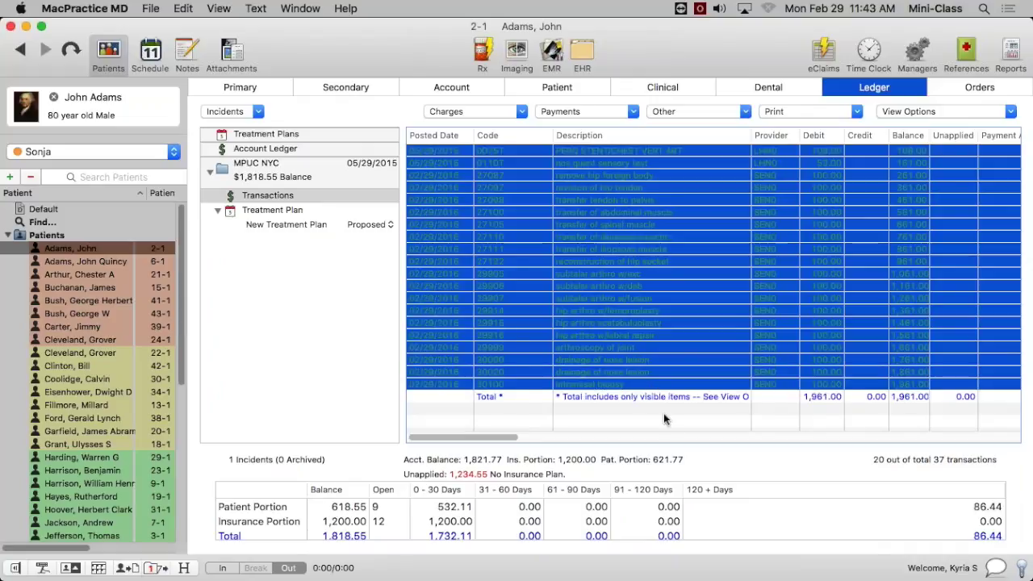
click(664, 415)
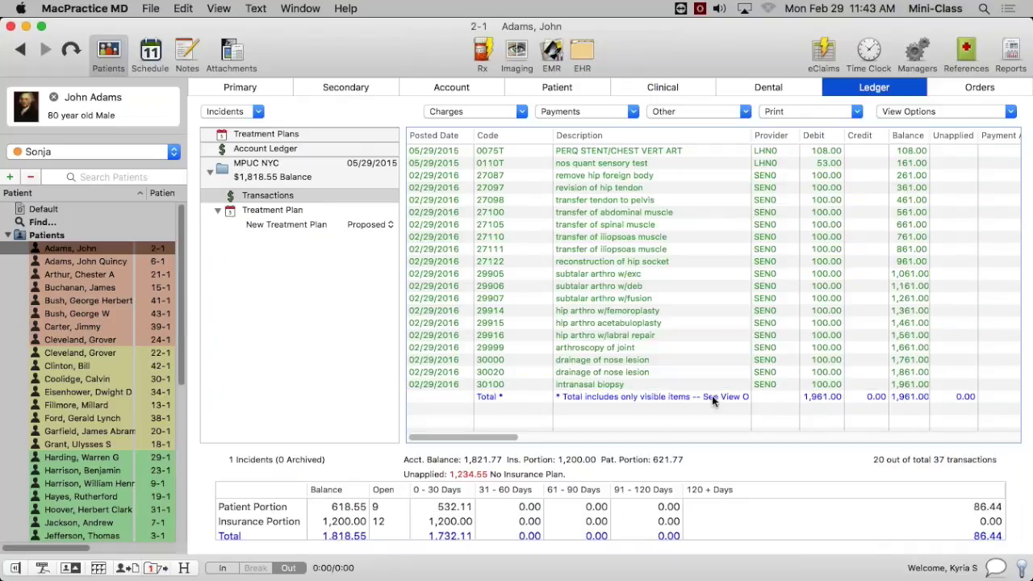
Show only the outstanding claims and move the Status column directly after the Provider column.
click(951, 113)
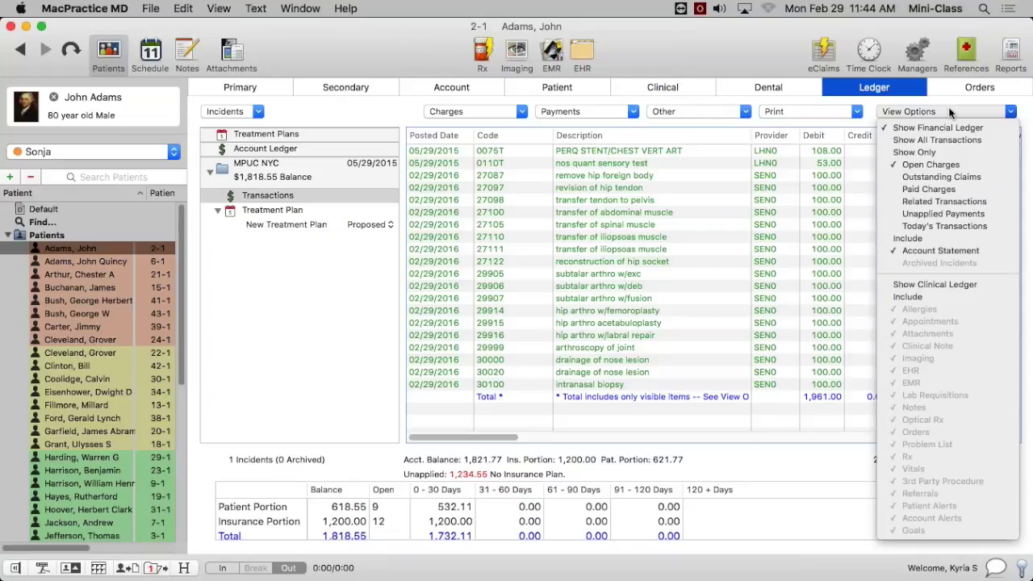
click(976, 177)
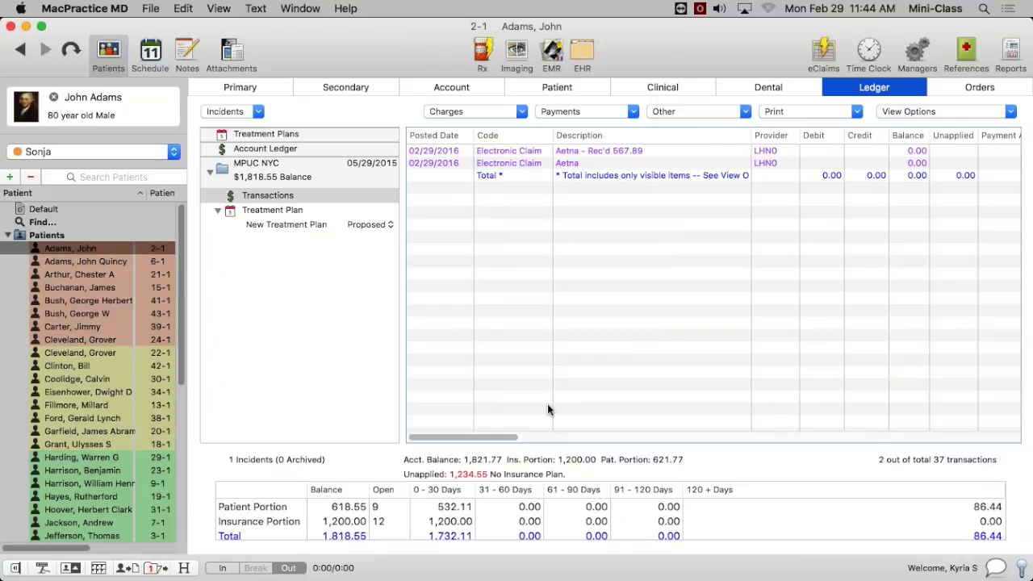
drag(494, 436, 615, 437)
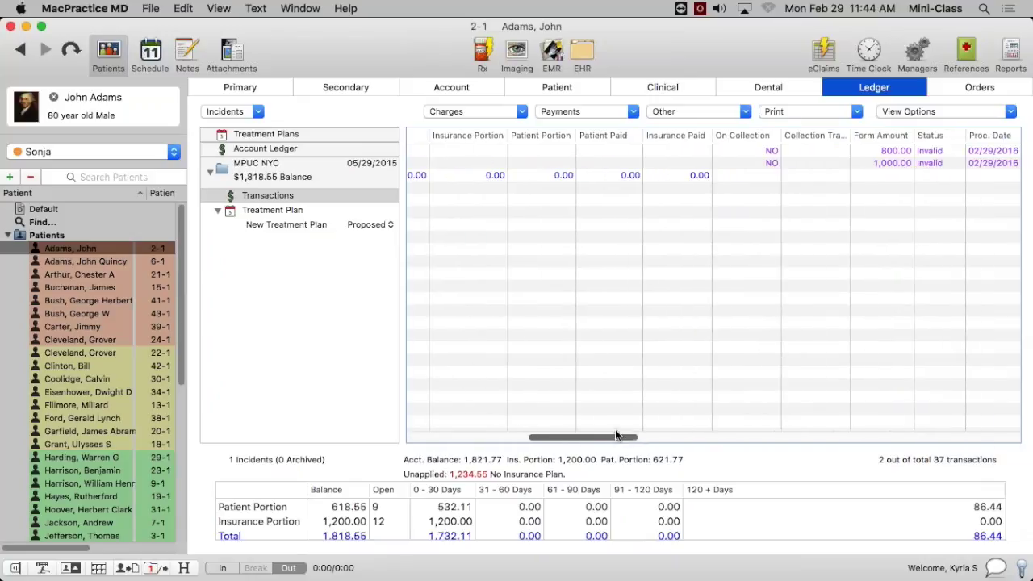
drag(941, 133, 468, 275)
drag(583, 436, 390, 437)
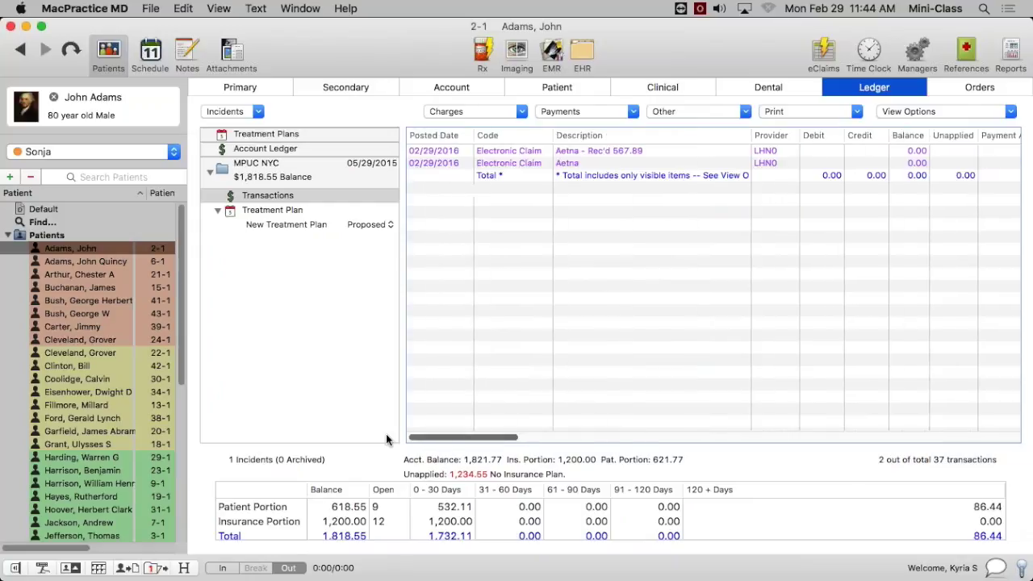
drag(509, 436, 631, 436)
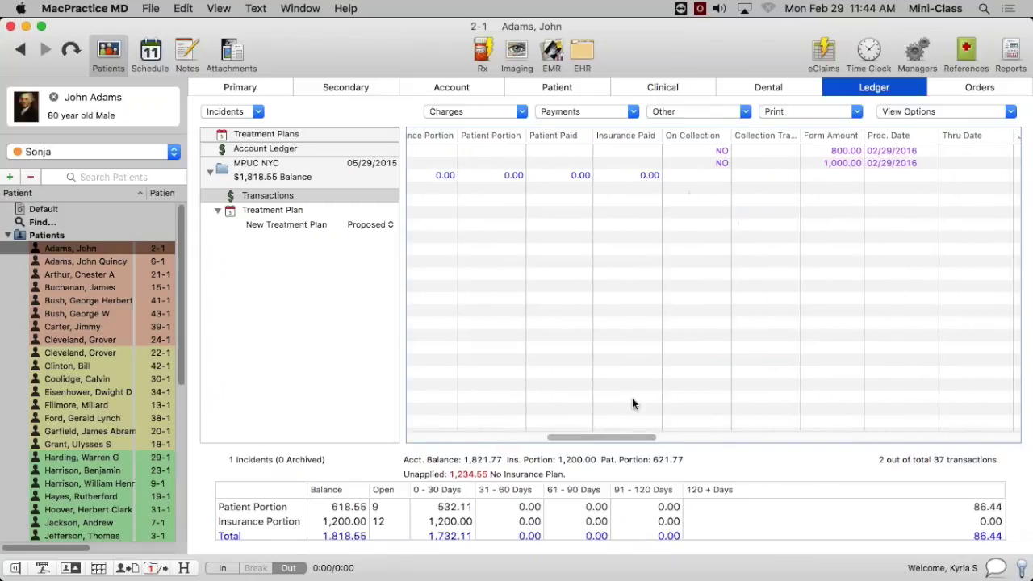
drag(618, 436, 533, 440)
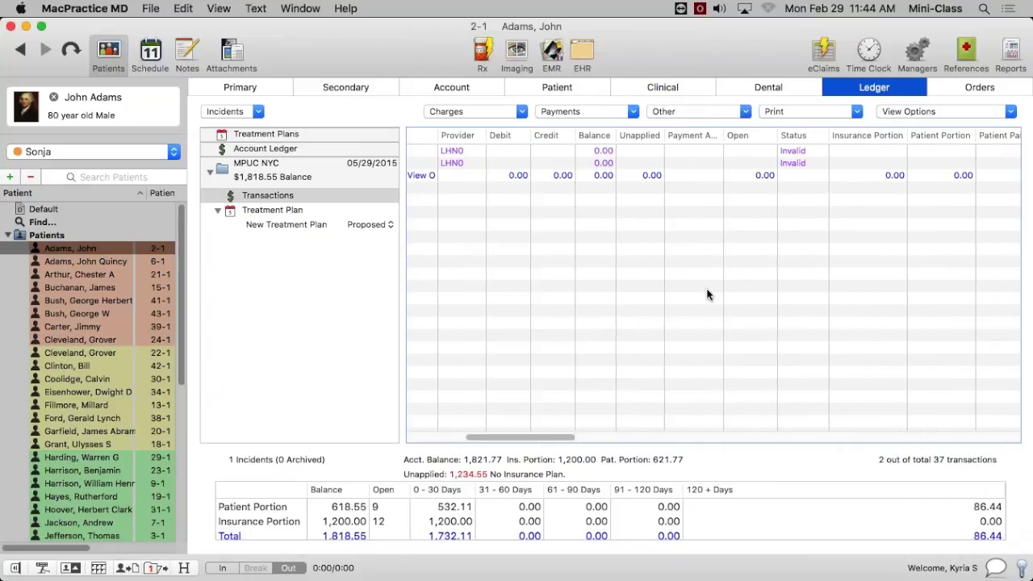
drag(789, 153, 524, 154)
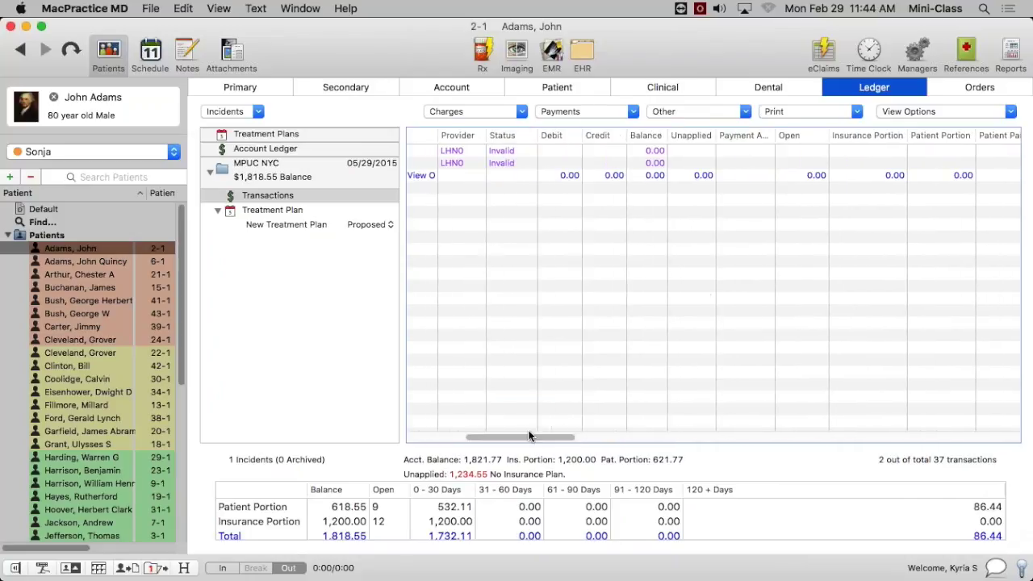
drag(528, 436, 425, 436)
Show only the paid charges in the ledger and look over the list.
click(957, 117)
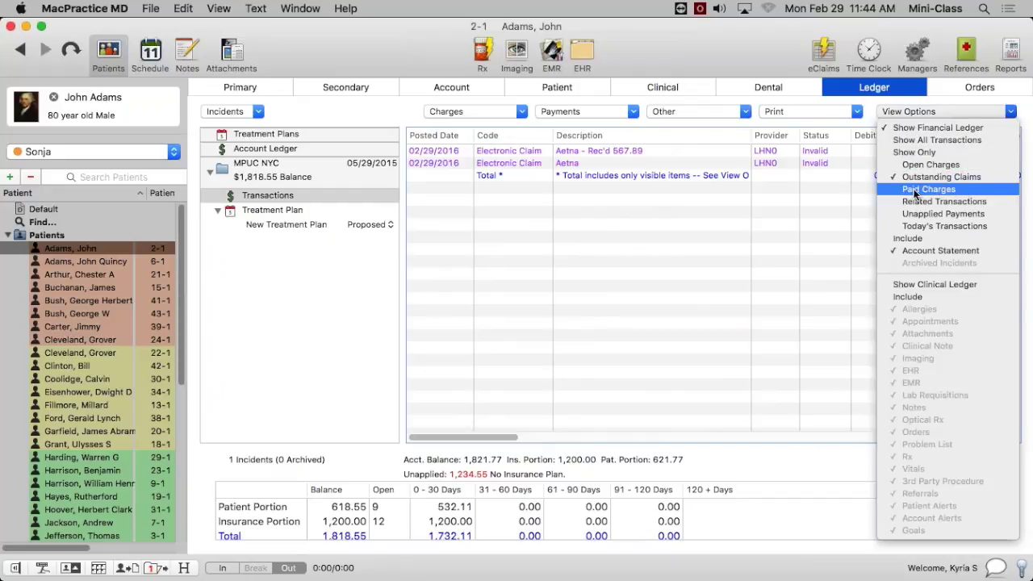
click(949, 192)
click(948, 115)
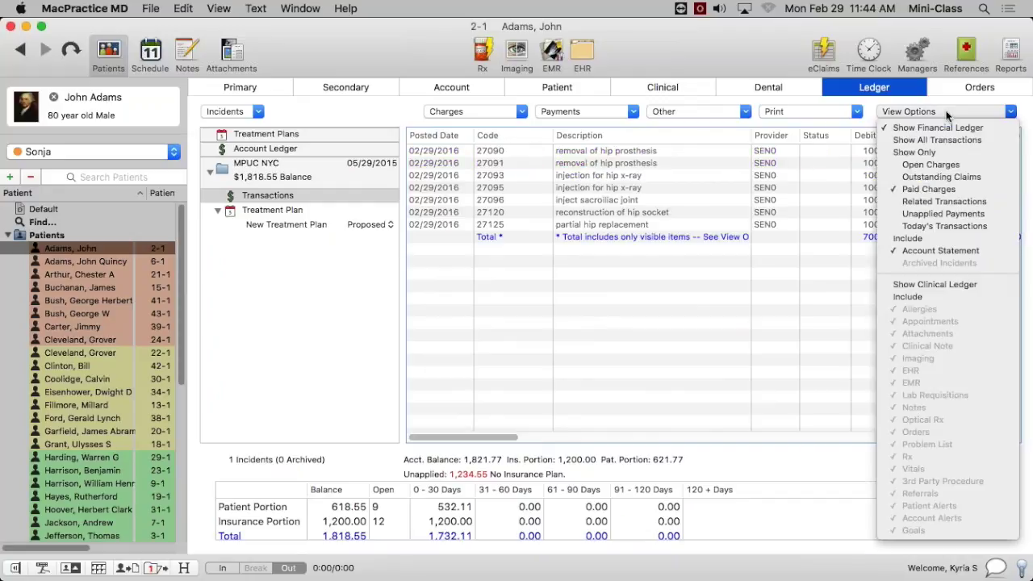
click(736, 328)
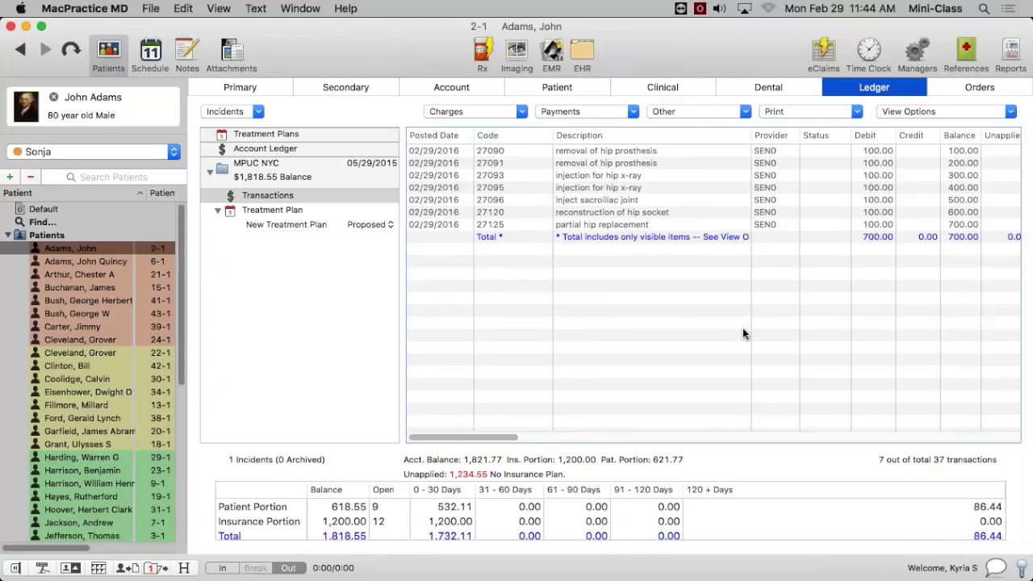
Filter the financial ledger to show only unapplied payments.
click(939, 111)
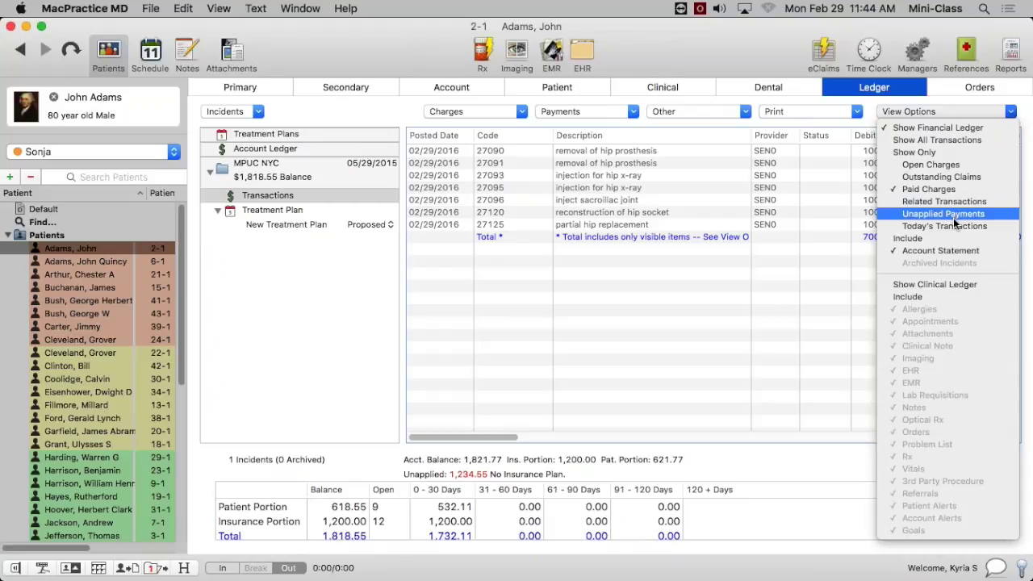
click(926, 215)
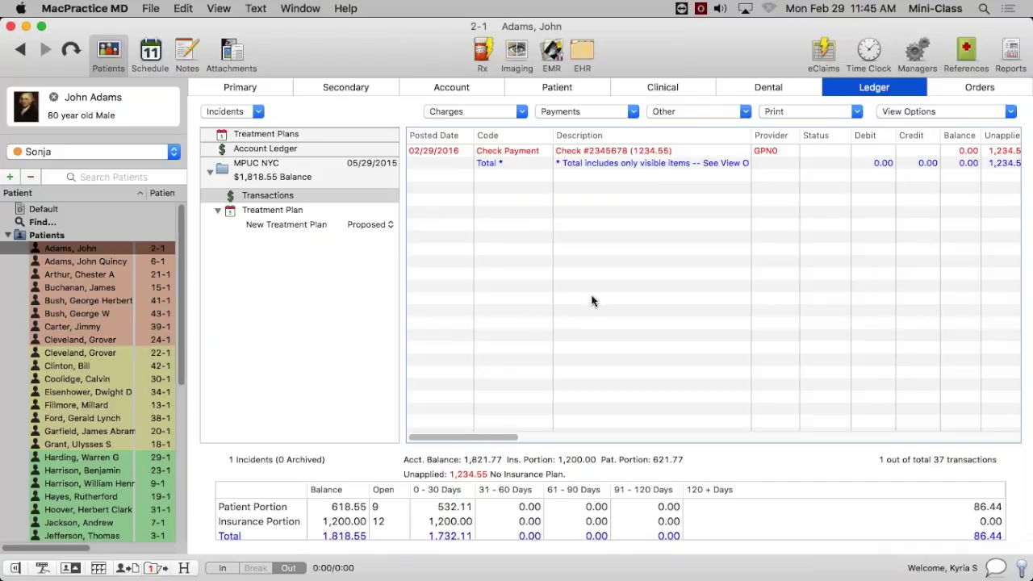
click(942, 111)
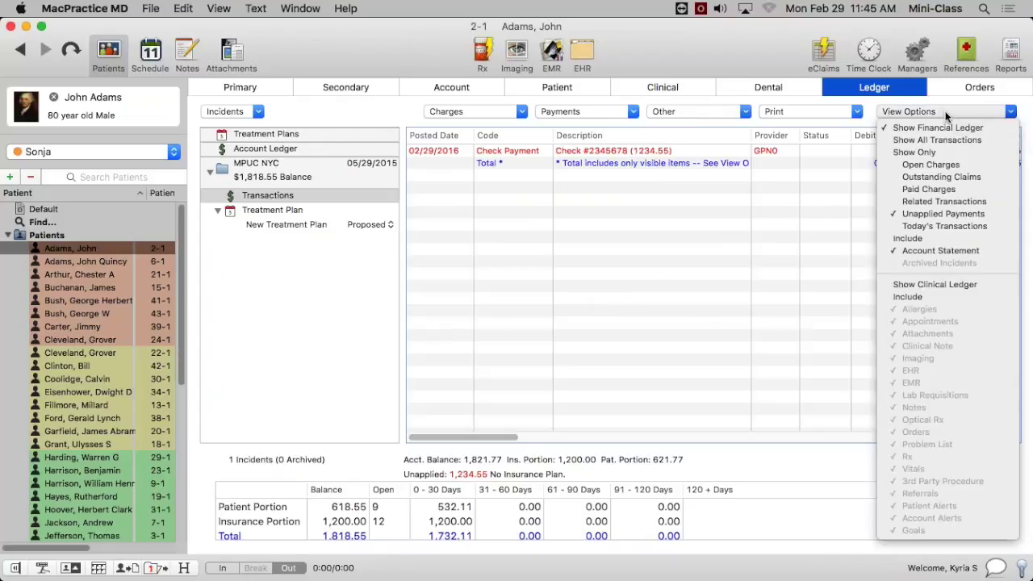
click(938, 128)
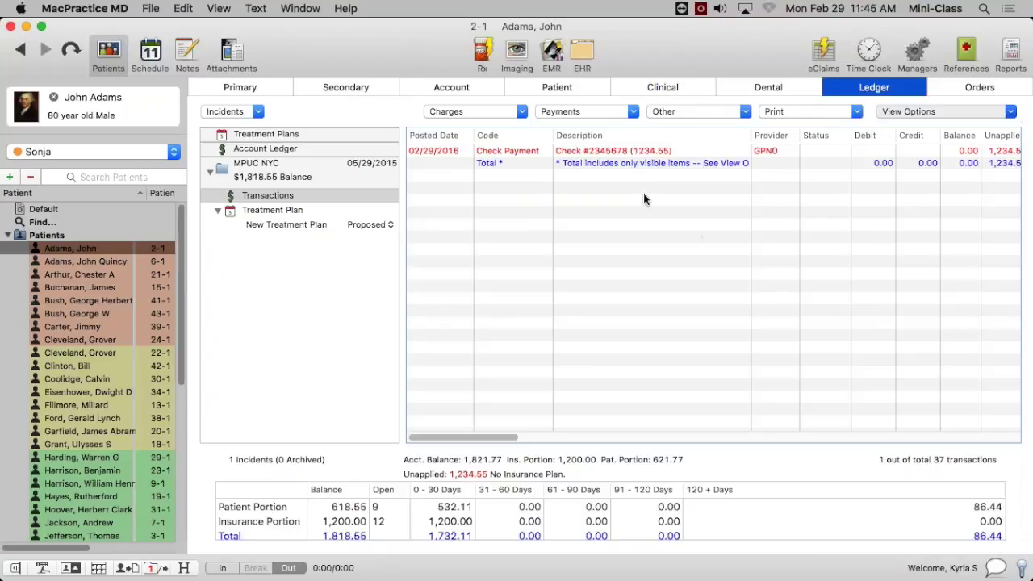
Open the unapplied check payment and apply it to all charges, limited to the patient portion.
double_click(640, 152)
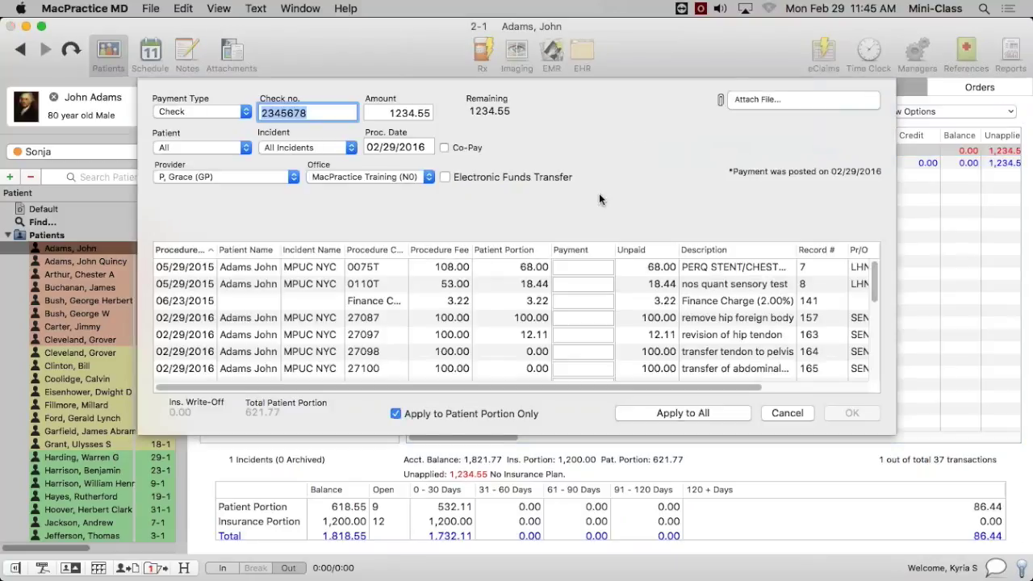
scroll(596, 298, down, 1)
scroll(596, 297, down, 5)
click(676, 413)
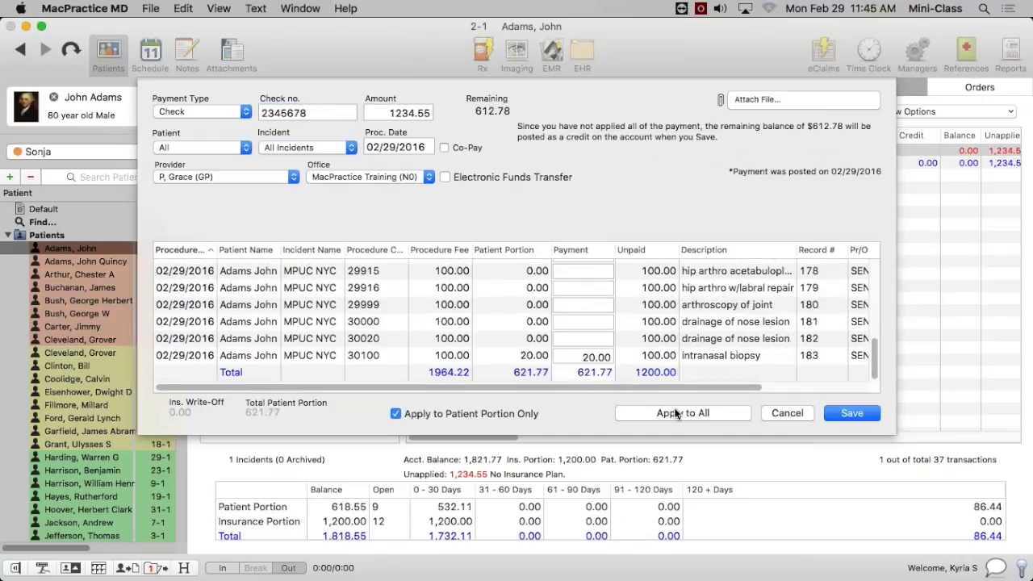
Turn off the restriction to the patient portion, apply the rest of the check payment to the charges, and save it.
scroll(659, 377, up, 10)
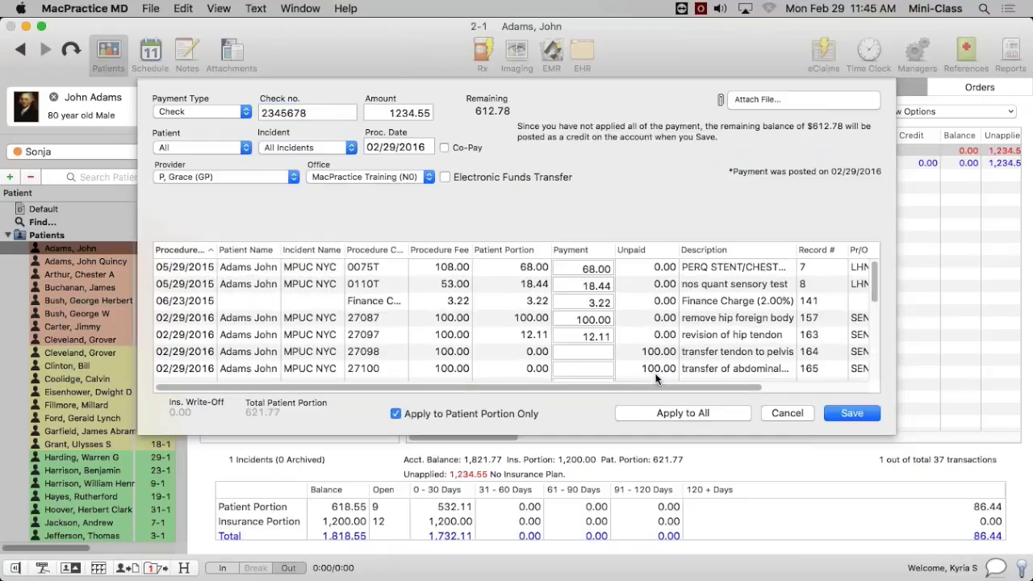
scroll(678, 370, down, 1)
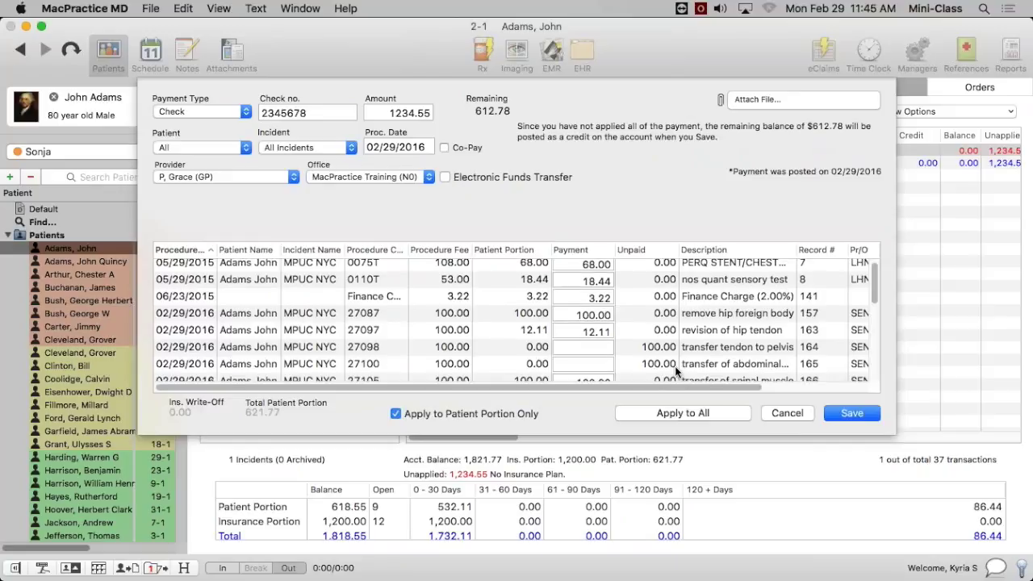
scroll(679, 370, down, 10)
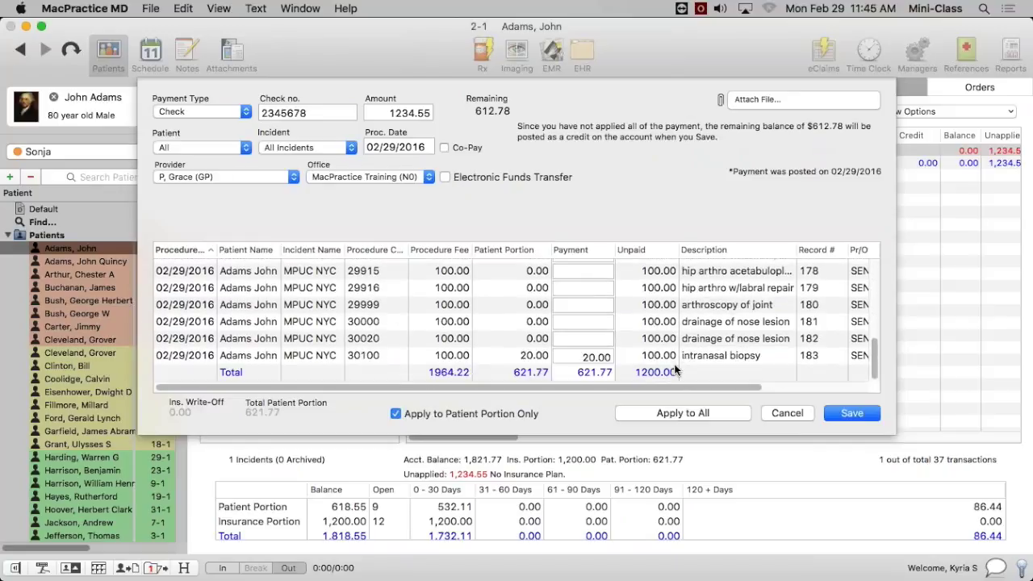
click(397, 414)
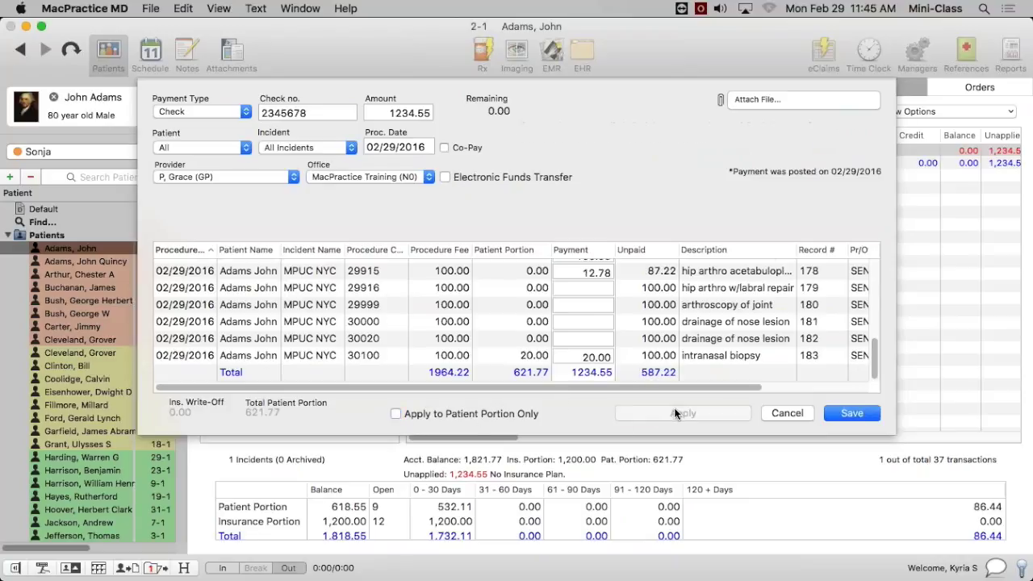
key(Return)
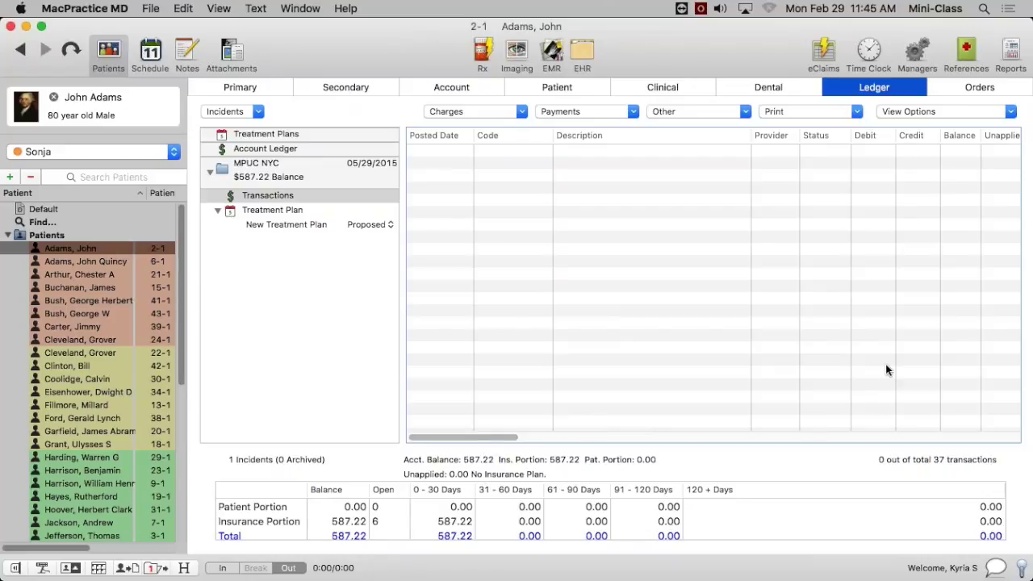
Filter the financial ledger to show only today's transactions and look over the list.
click(967, 112)
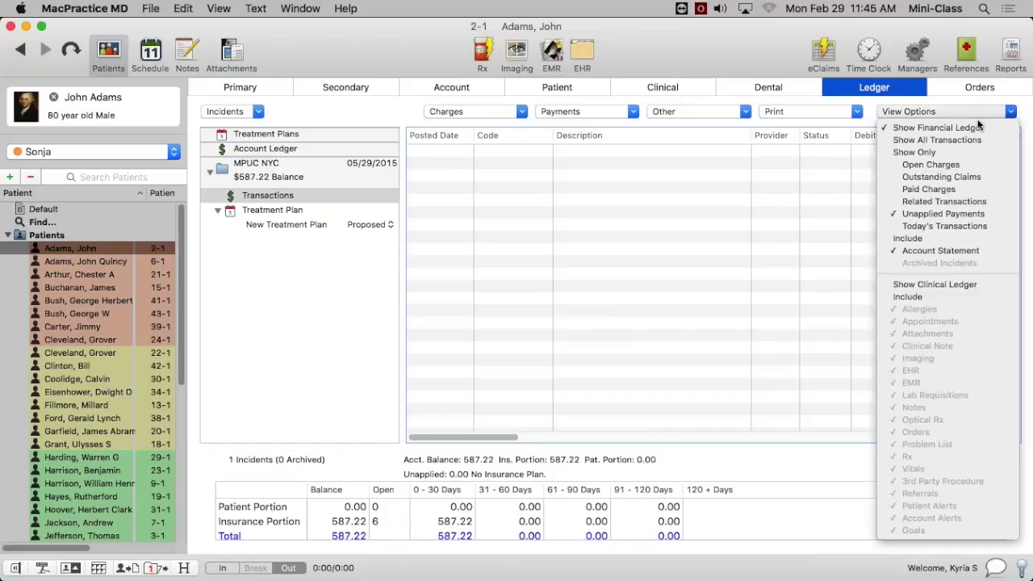
click(979, 227)
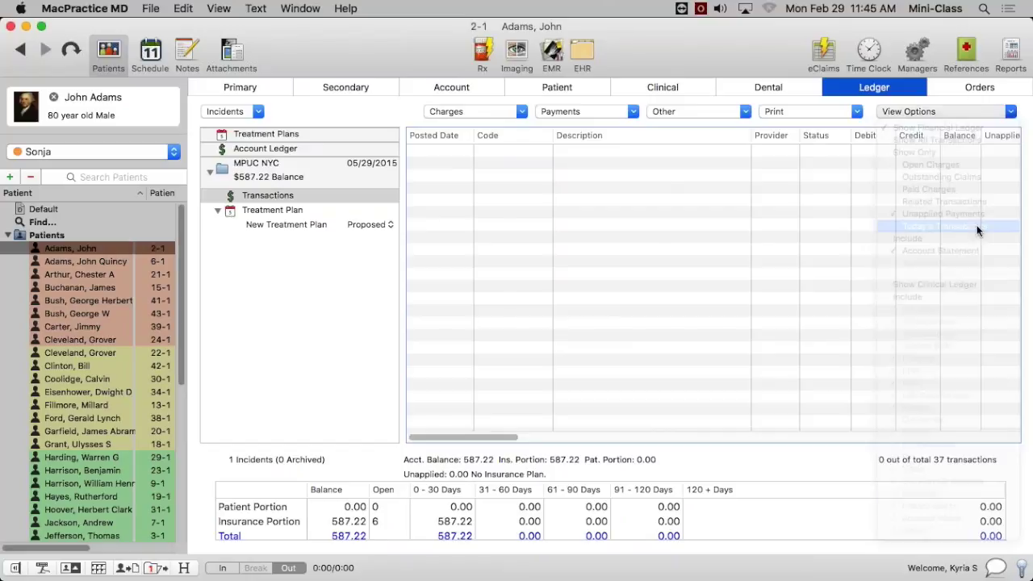
click(952, 110)
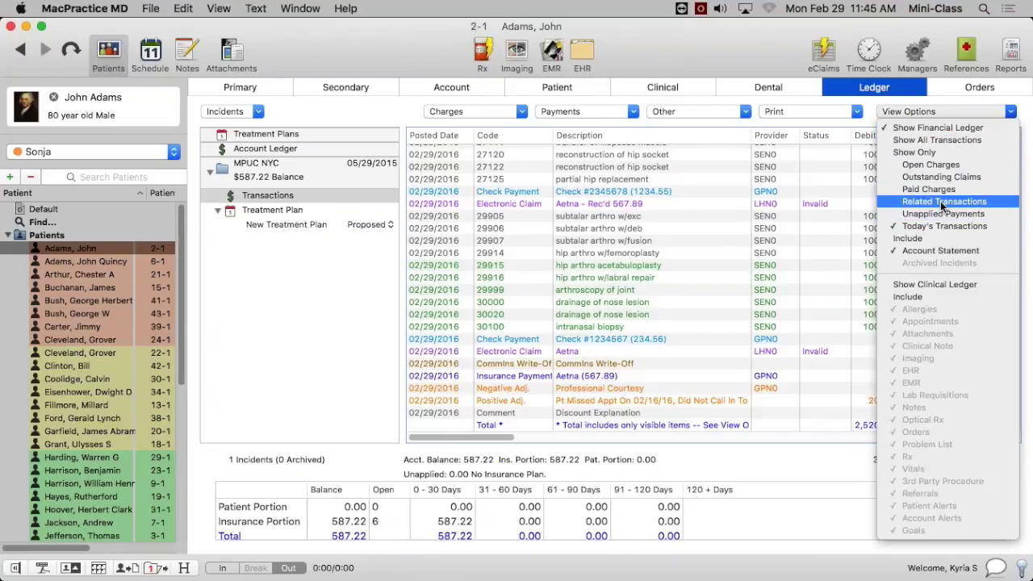
click(658, 172)
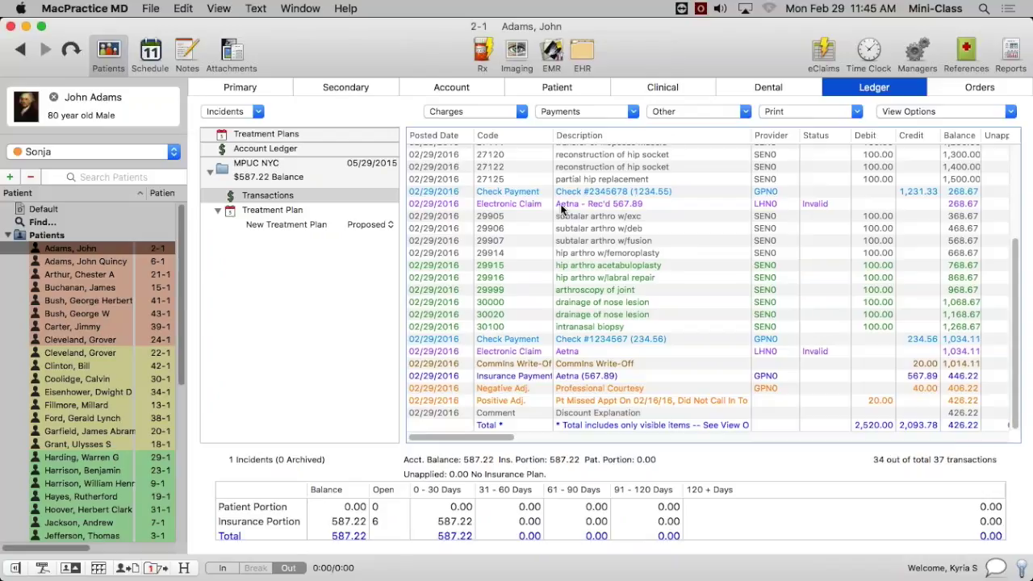
scroll(565, 212, up, 5)
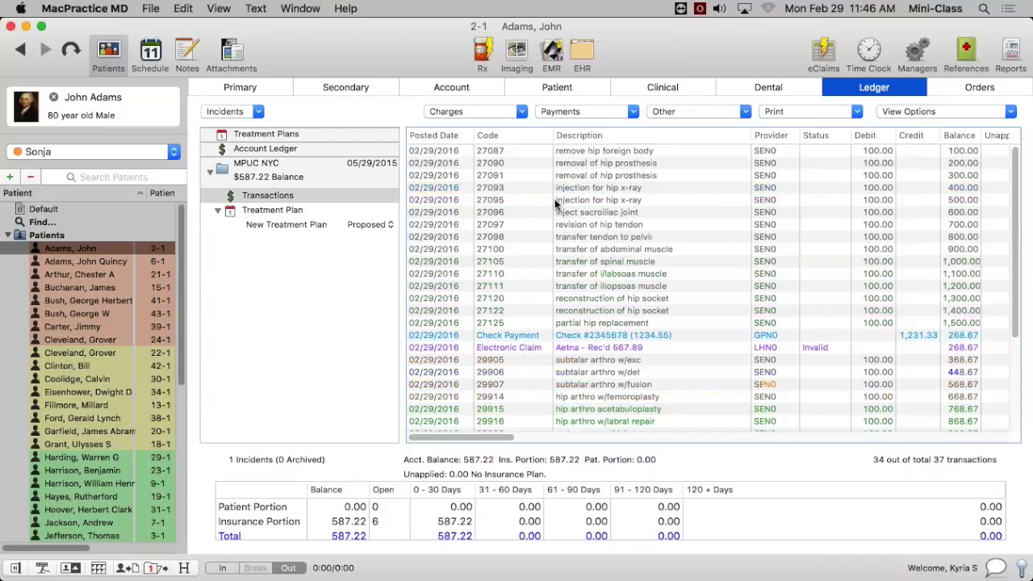
Select the Aetna electronic claim and try to show only the transactions related to it.
click(603, 348)
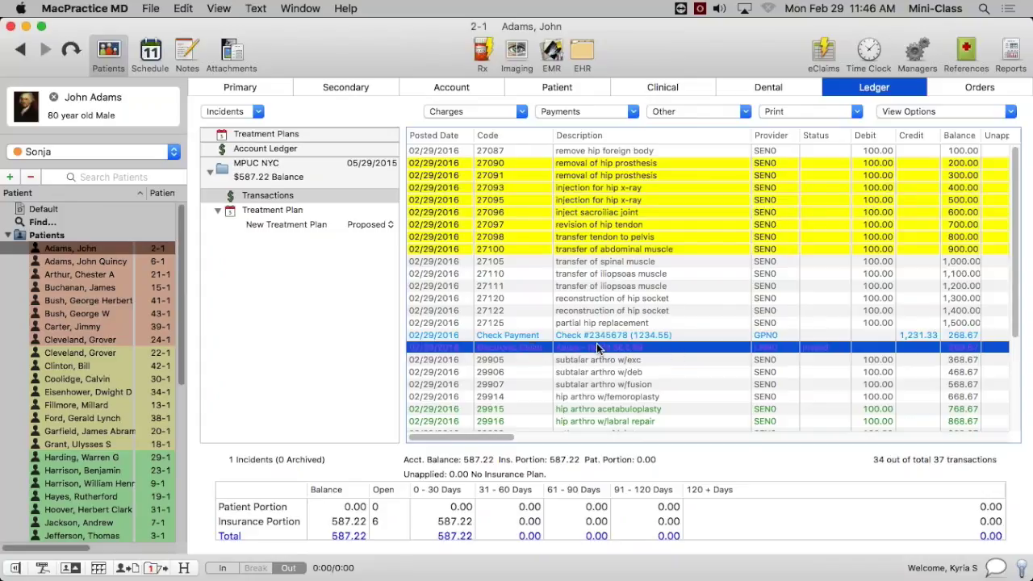
click(925, 113)
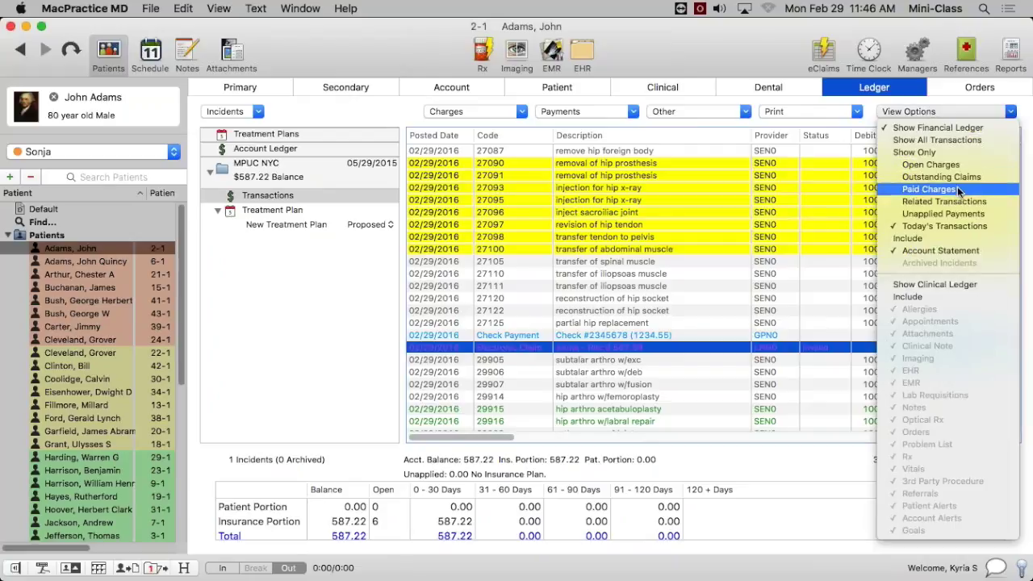
click(404, 309)
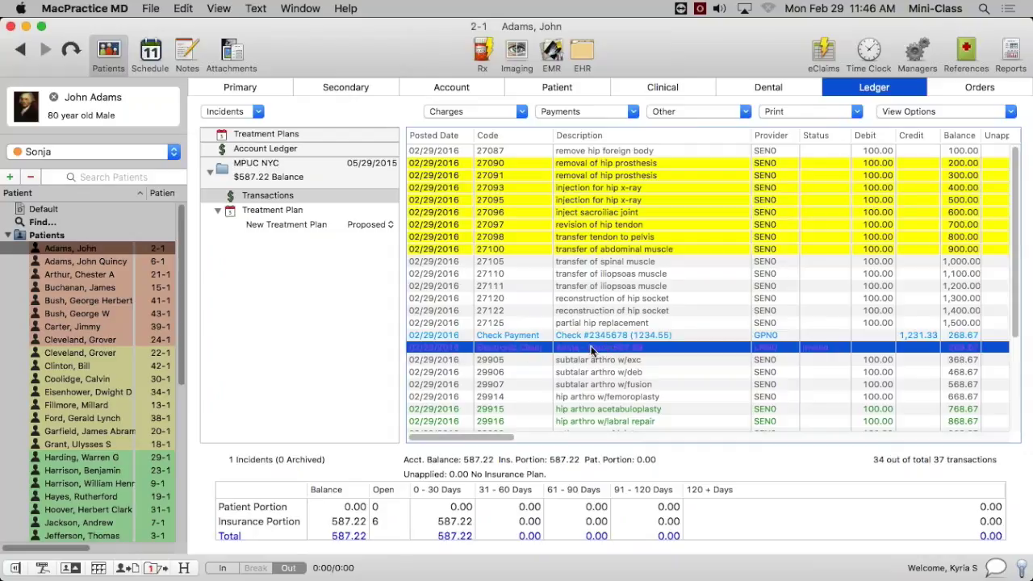
click(948, 114)
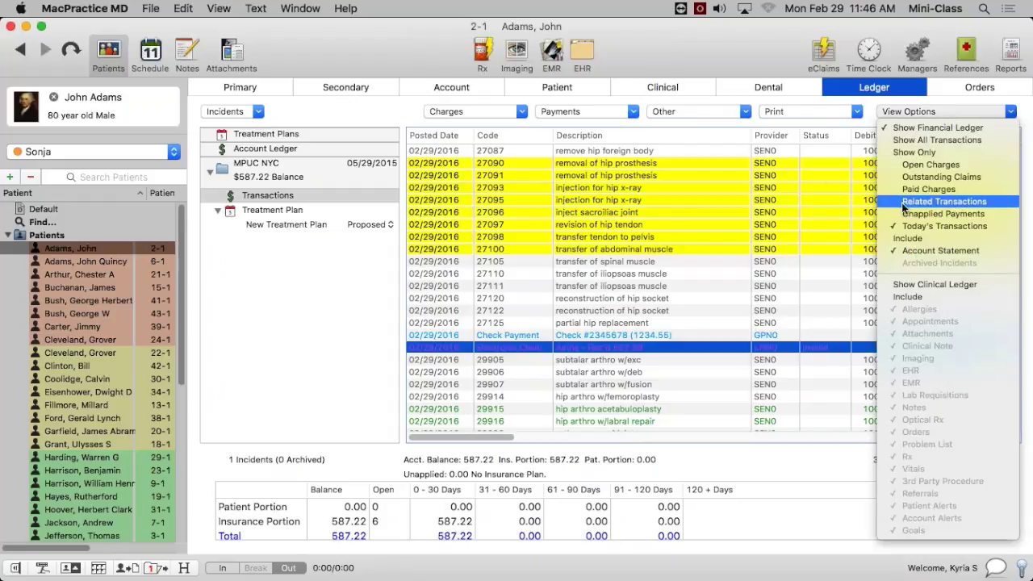
click(975, 203)
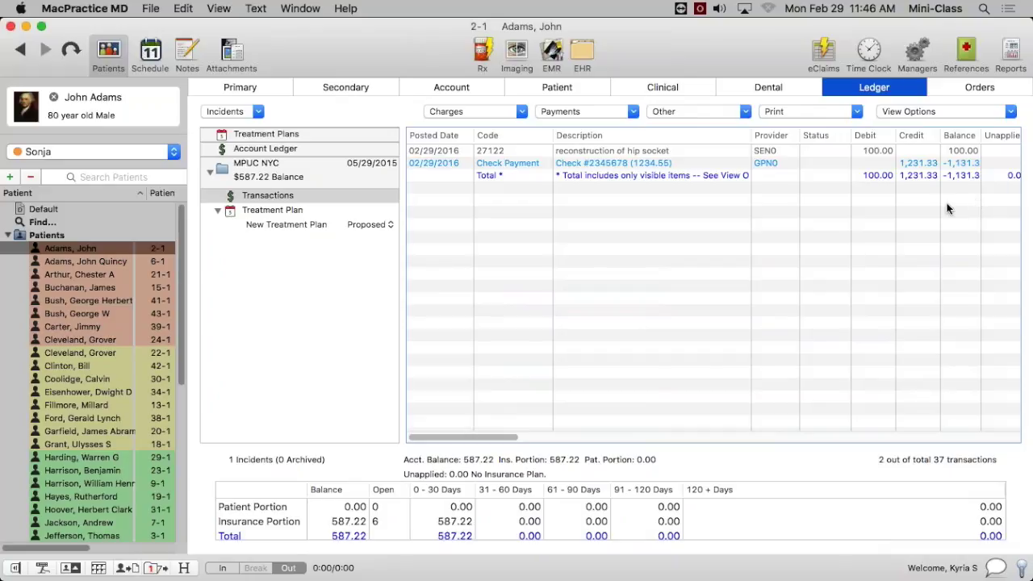
Show all transactions again, select the Aetna electronic claim, and limit the ledger to its related transactions.
click(939, 109)
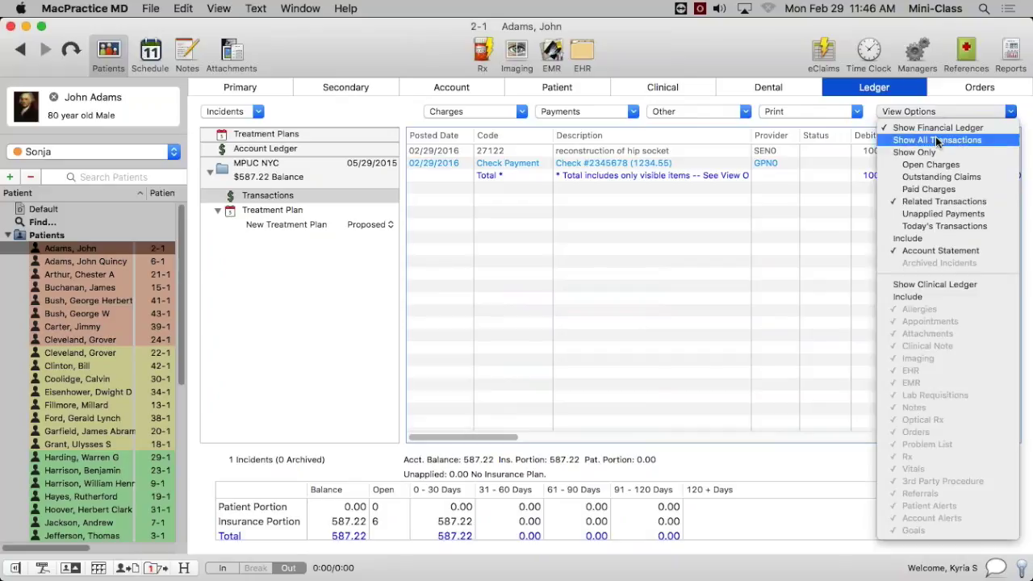
click(936, 141)
scroll(664, 215, up, 5)
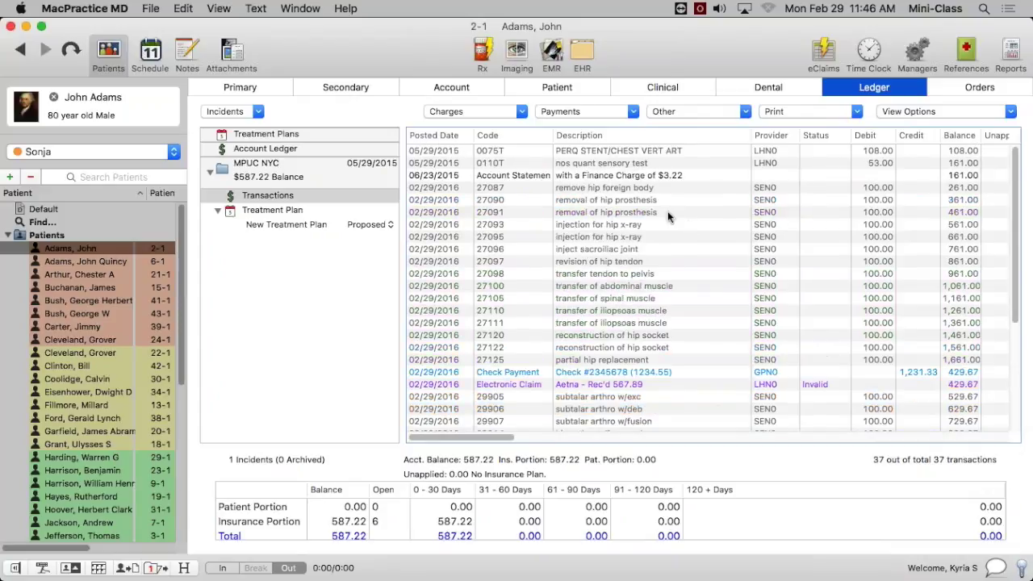
click(601, 384)
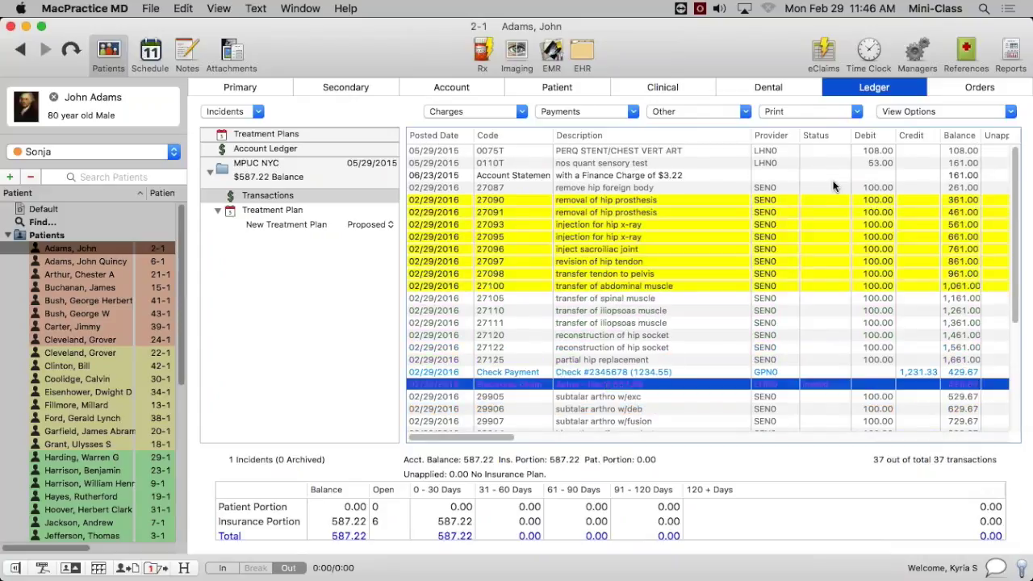
click(965, 114)
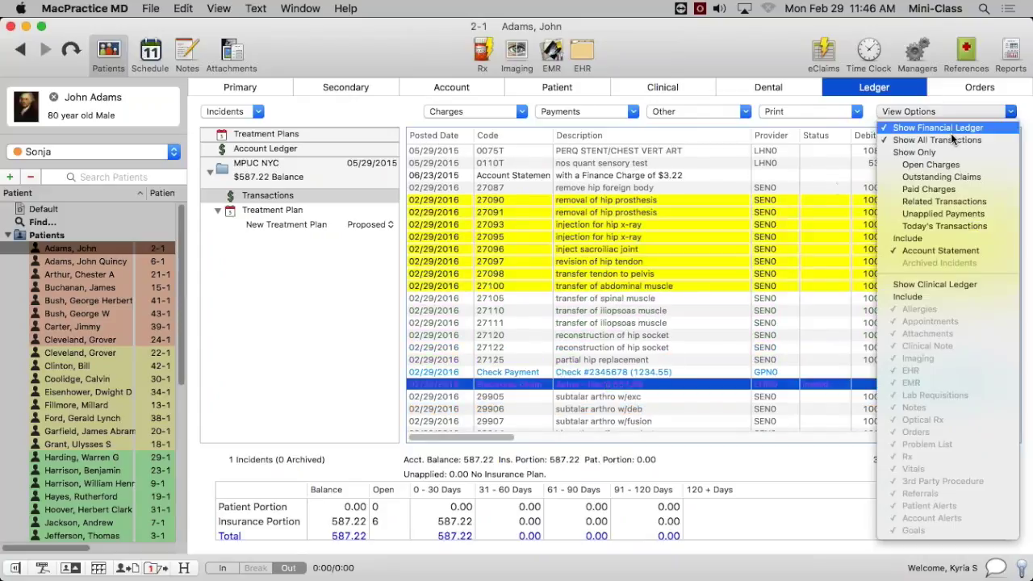
click(937, 206)
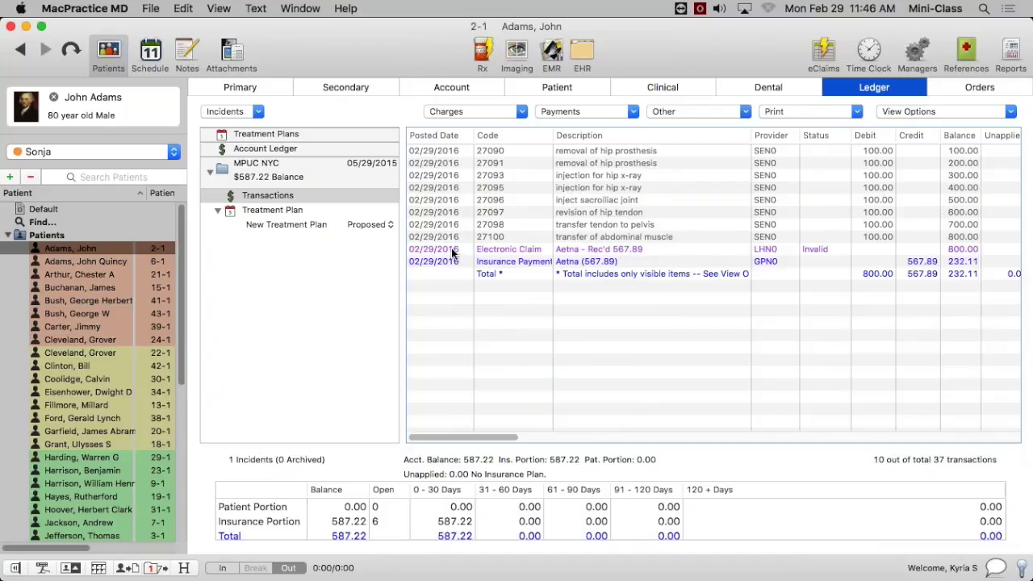
Open the Aetna insurance payment, enter 0.00 payments for procedures 27098 and 27100, and save it.
click(530, 250)
click(553, 262)
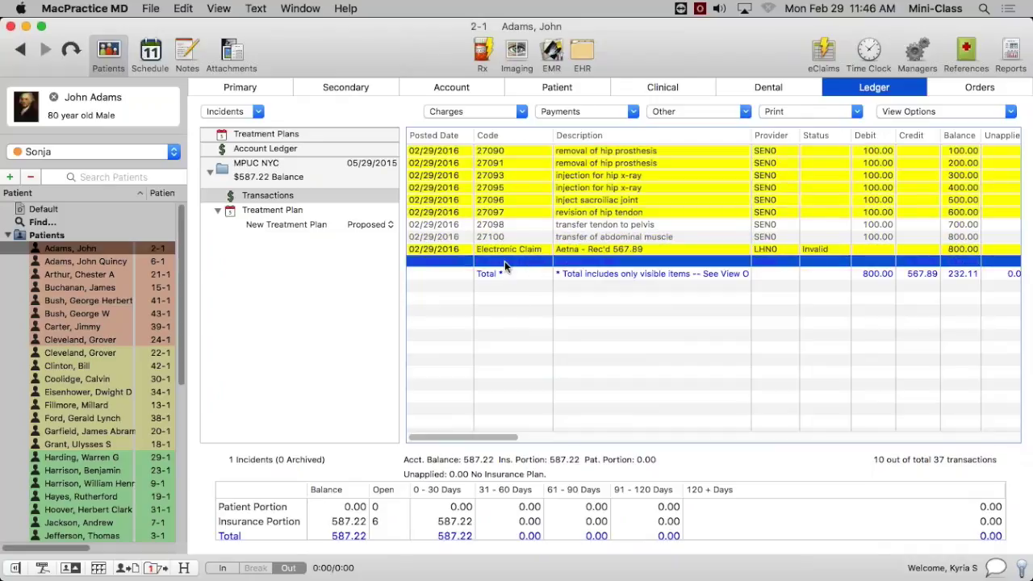
double_click(606, 263)
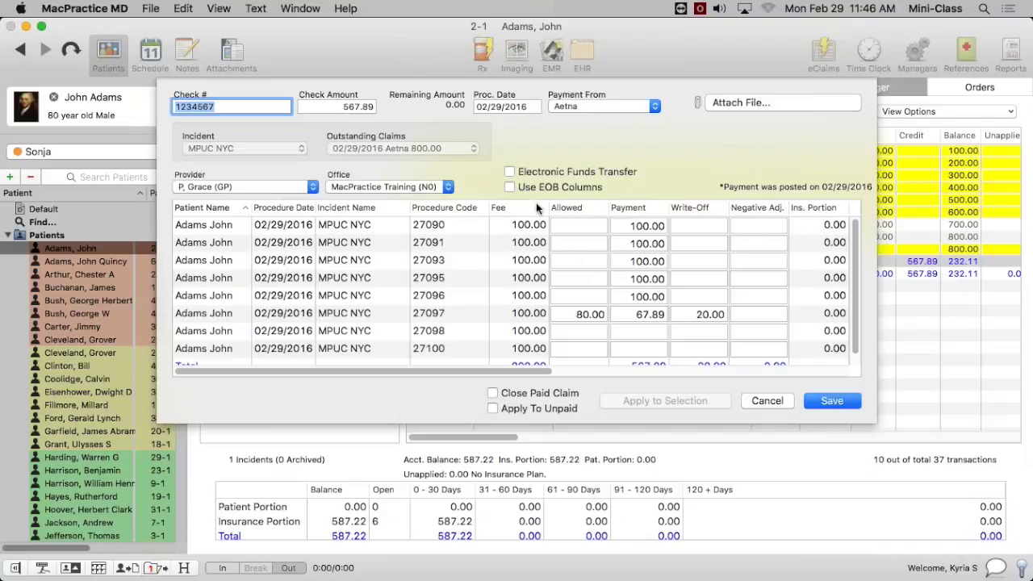
scroll(637, 320, down, 1)
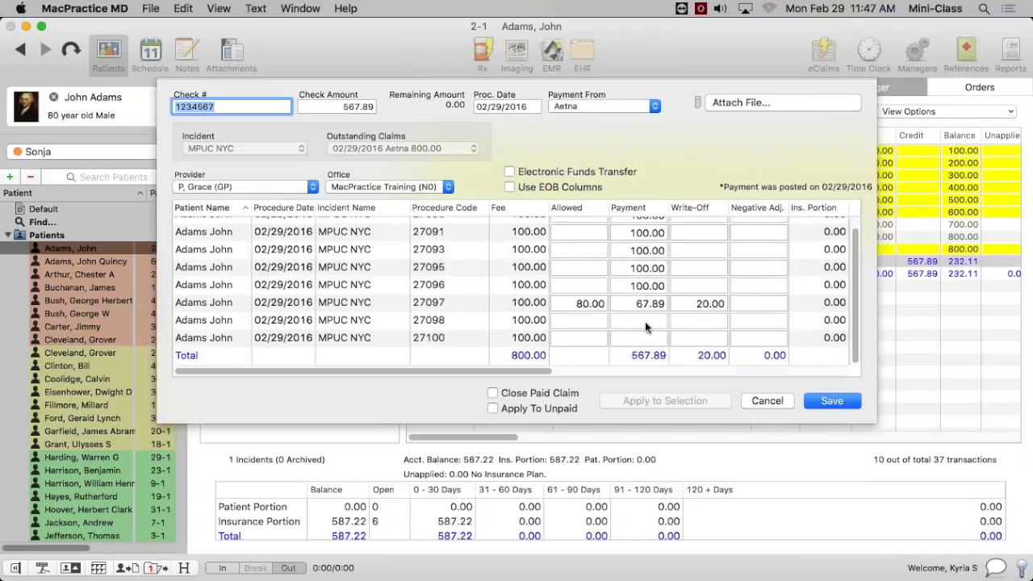
click(645, 321)
click(645, 322)
text(0.00)
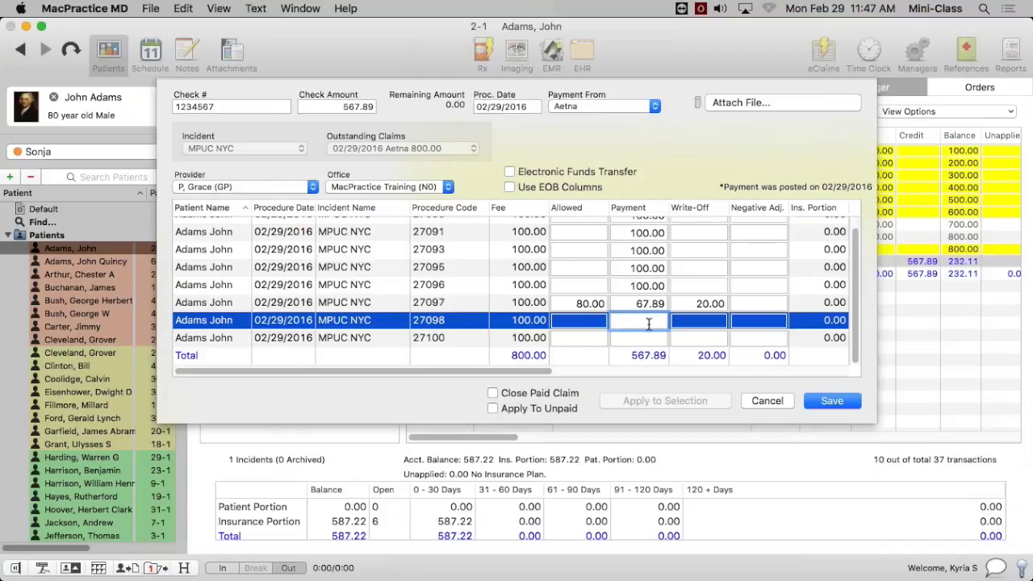
click(655, 339)
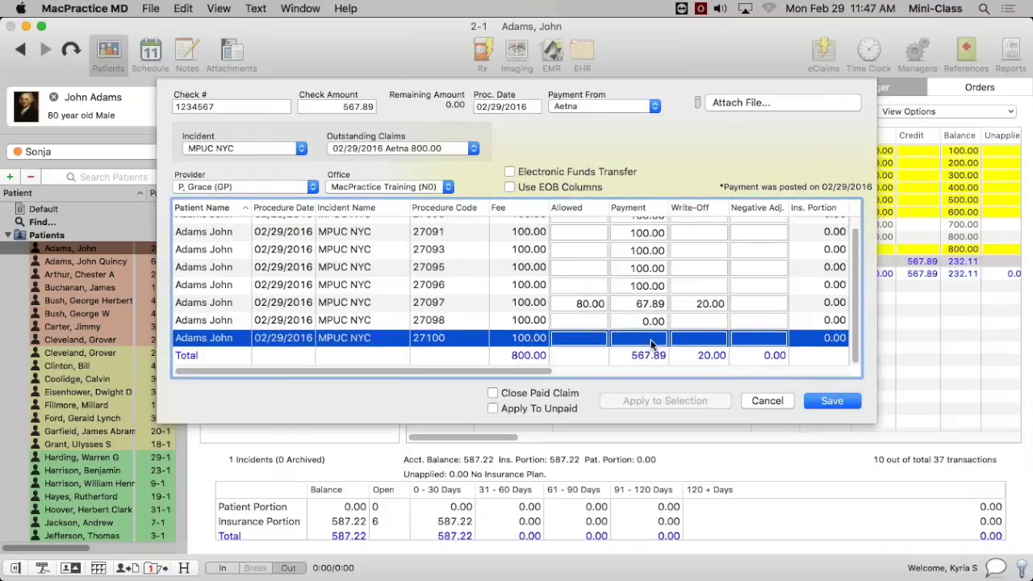
text(0.00)
key(Return)
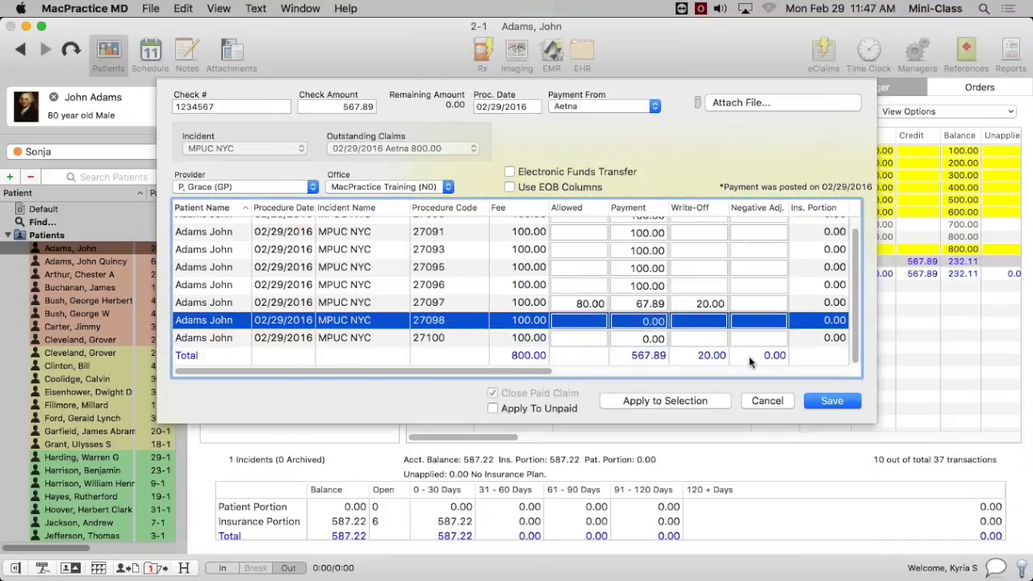
click(832, 401)
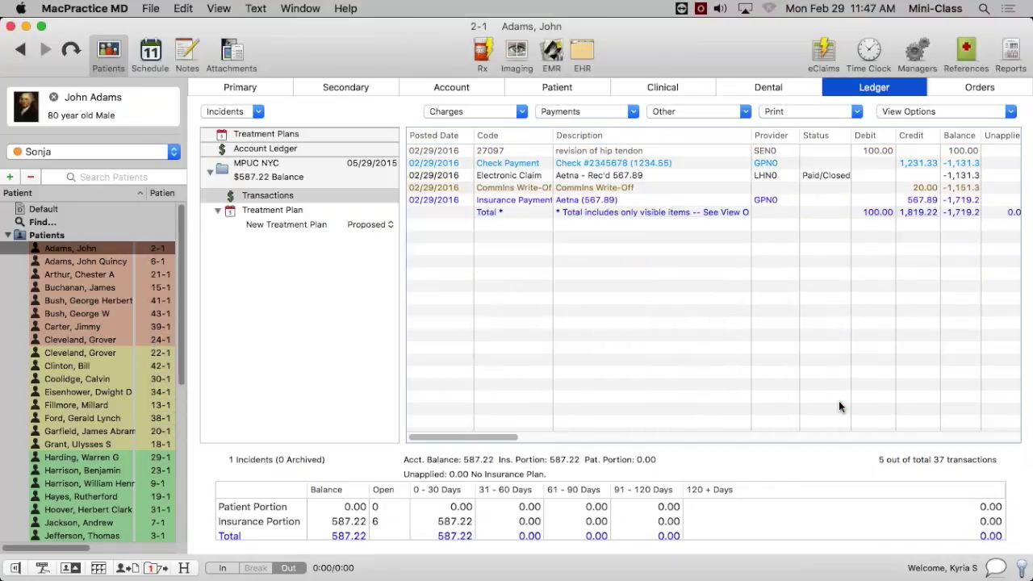
Check the Aetna electronic claim's status and linked entries, and return the ledger to showing all transactions.
click(631, 175)
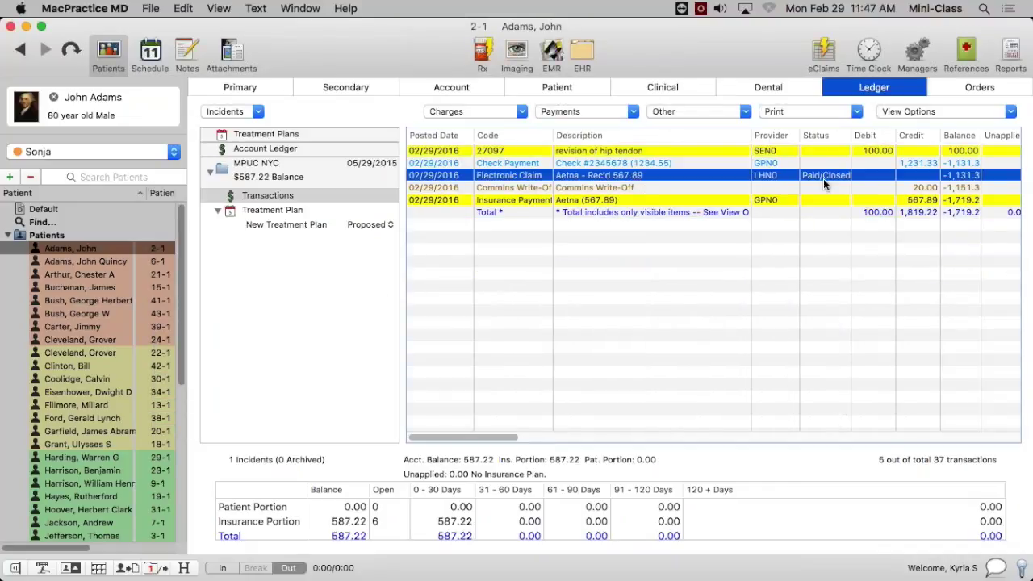
click(944, 110)
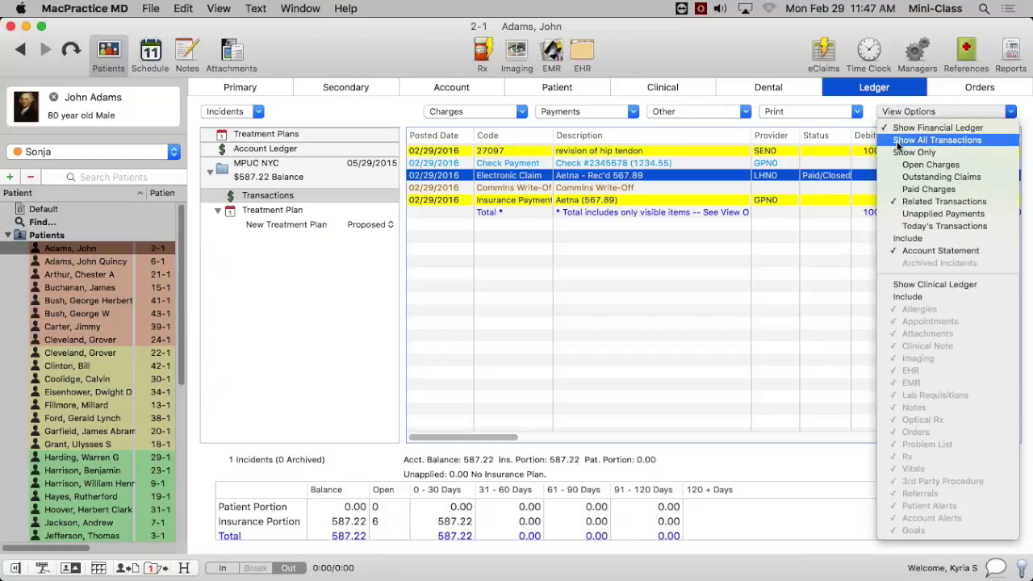
click(941, 139)
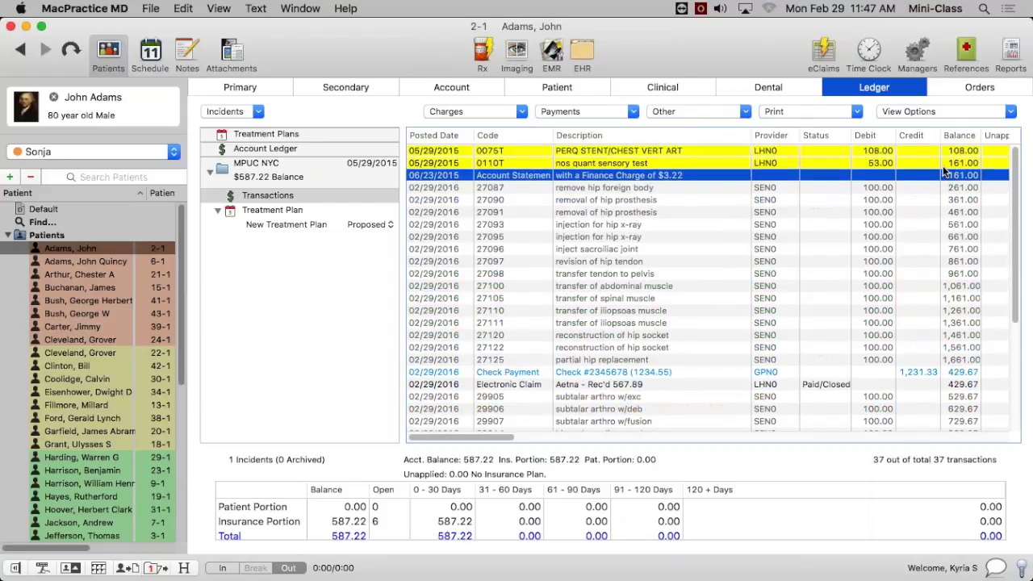
click(822, 198)
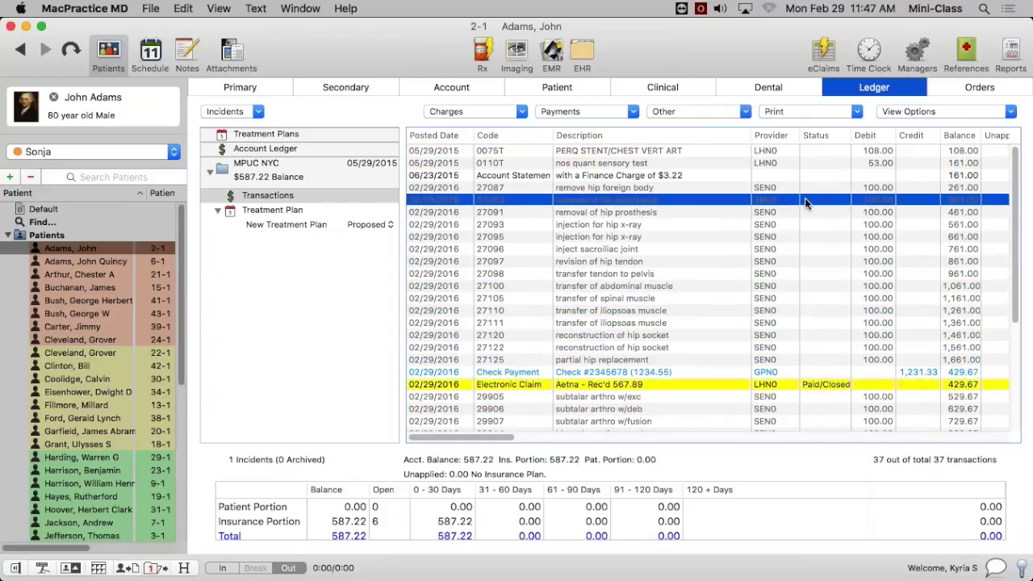
Show only the paid charges in the ledger and look through the other filter choices.
click(915, 116)
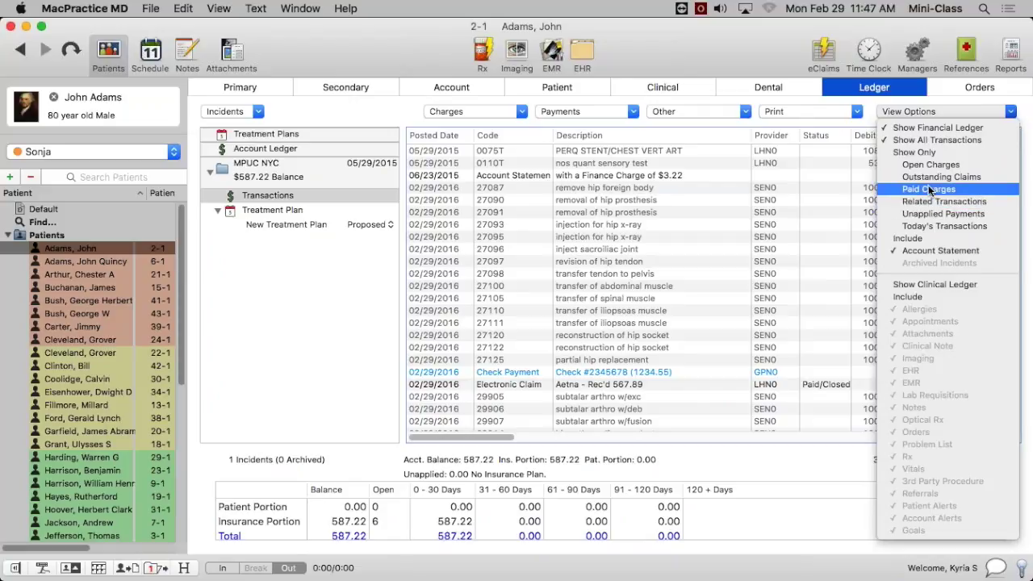
click(929, 188)
click(906, 112)
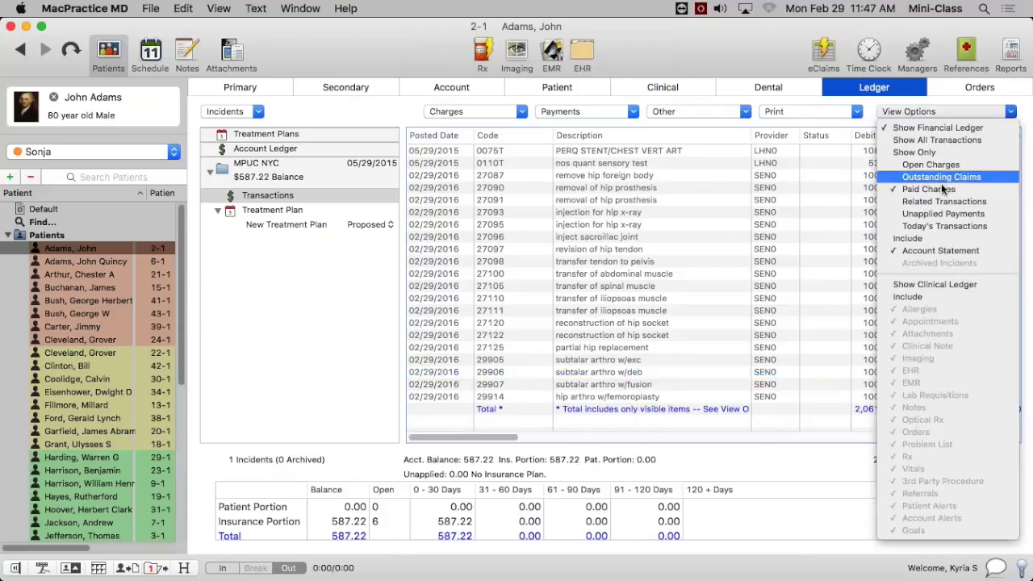
click(641, 125)
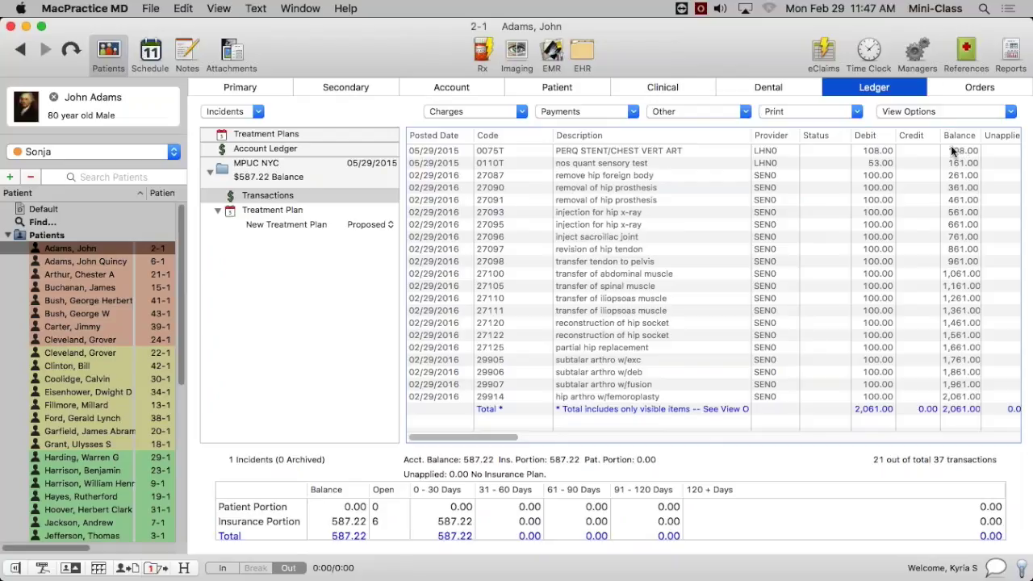
click(943, 111)
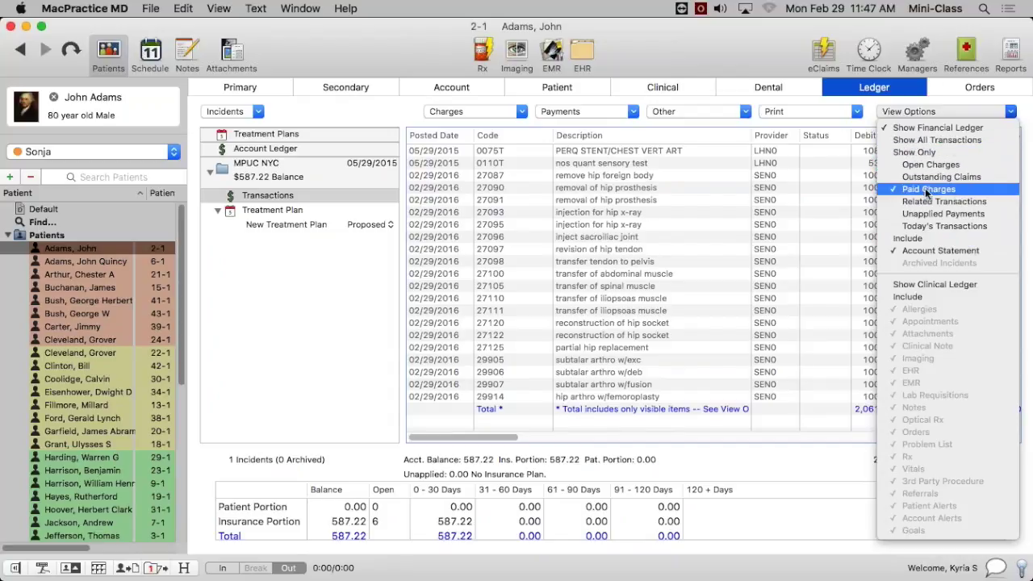
Show all transactions in the ledger again and look across its status, balance, and portion columns.
click(930, 140)
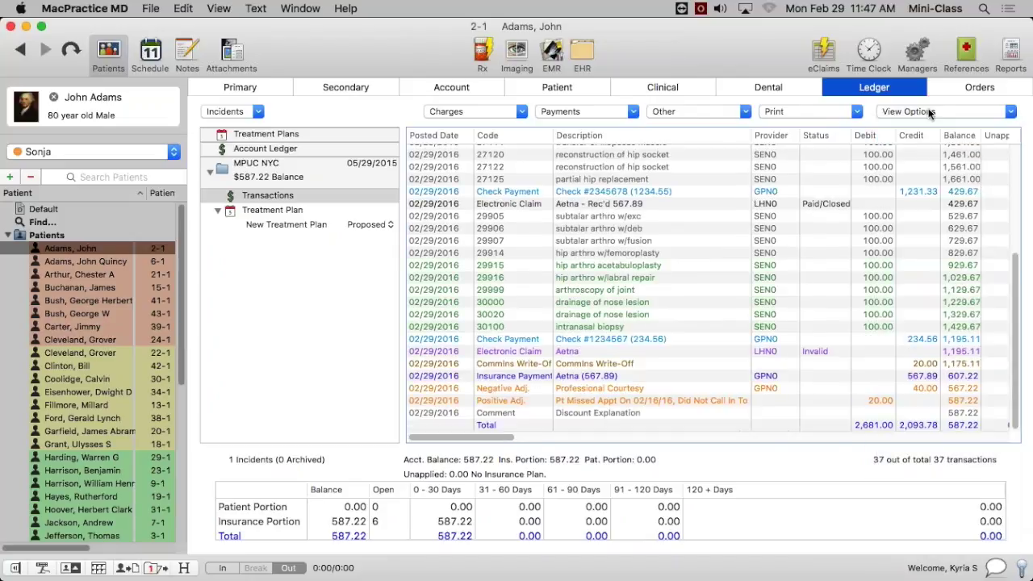
click(928, 111)
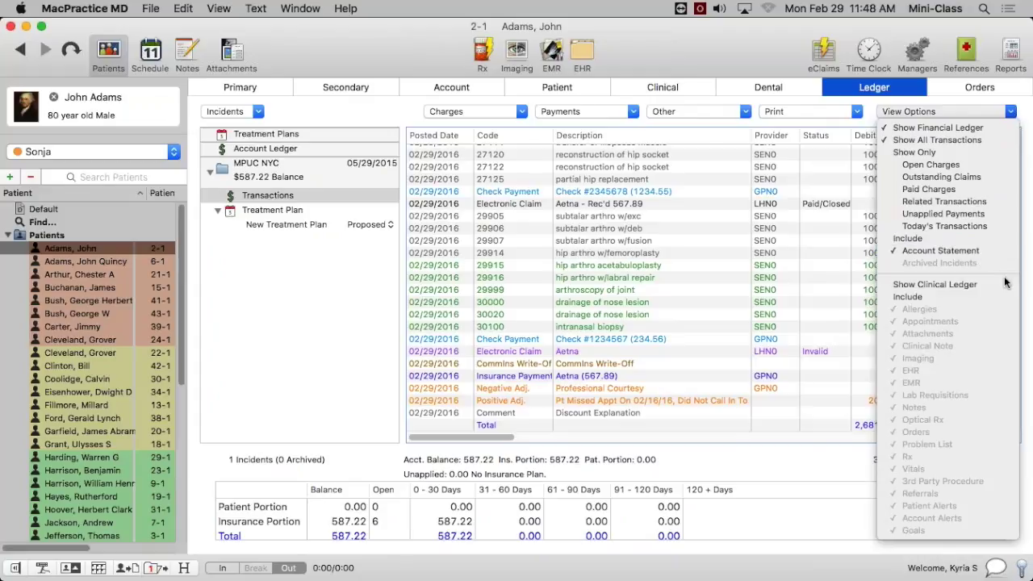
click(987, 99)
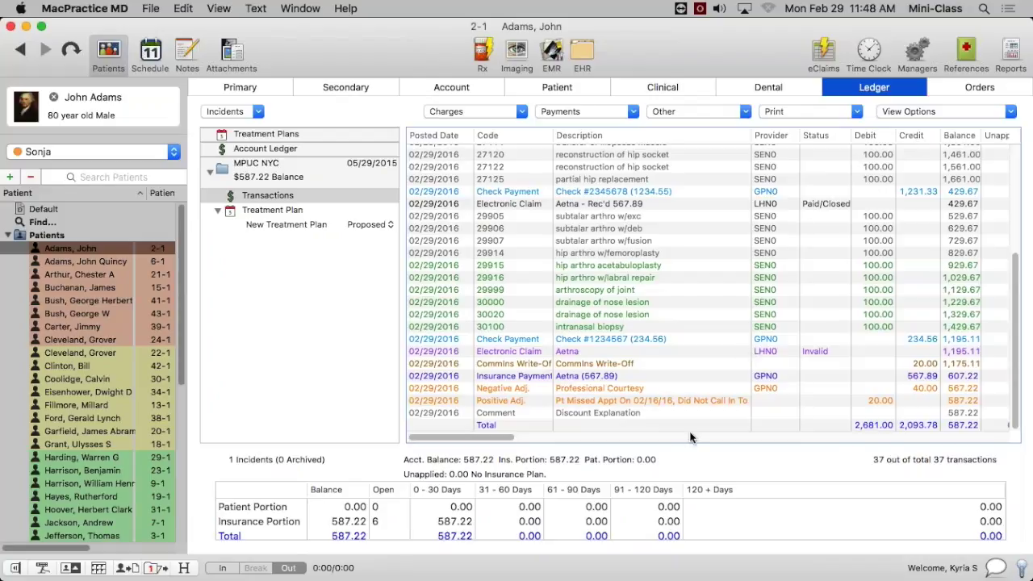
scroll(496, 440, right, 1)
drag(496, 440, 562, 440)
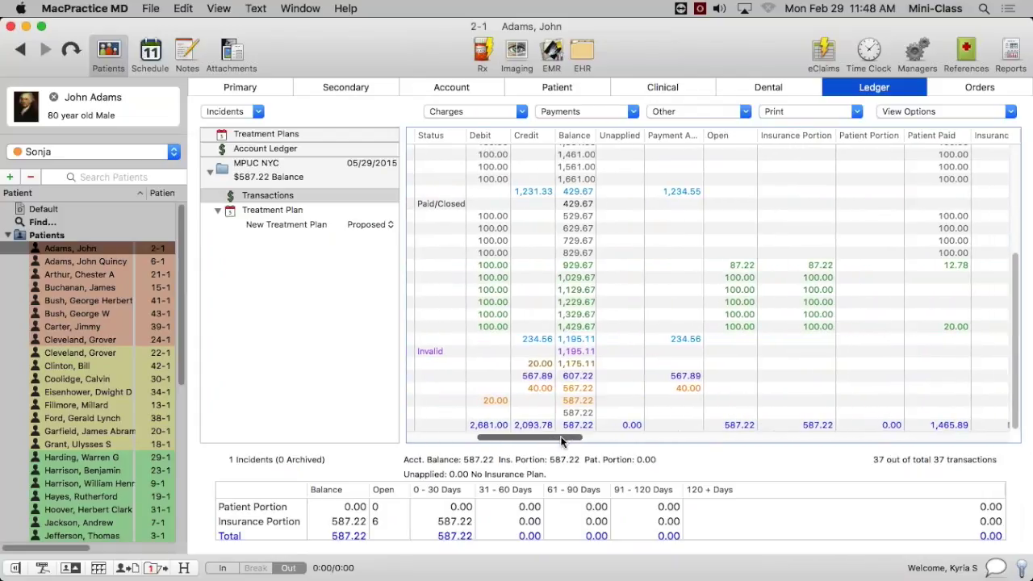
drag(561, 436, 481, 439)
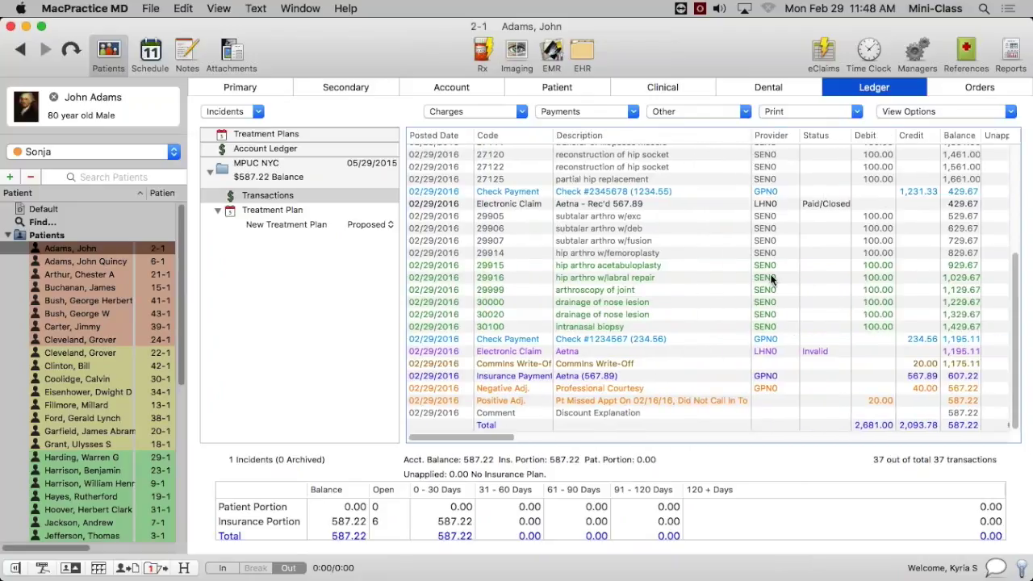
Move the Proc. Date column to the front of the ledger table, ahead of Posted Date.
mouse_move(834, 140)
mouse_down()
mouse_move(772, 145)
mouse_move(846, 141)
mouse_move(723, 155)
mouse_move(837, 154)
mouse_move(785, 159)
mouse_move(790, 168)
mouse_move(929, 169)
mouse_move(797, 176)
mouse_move(823, 177)
mouse_move(827, 137)
mouse_up()
drag(490, 438, 681, 443)
scroll(688, 444, right, 2)
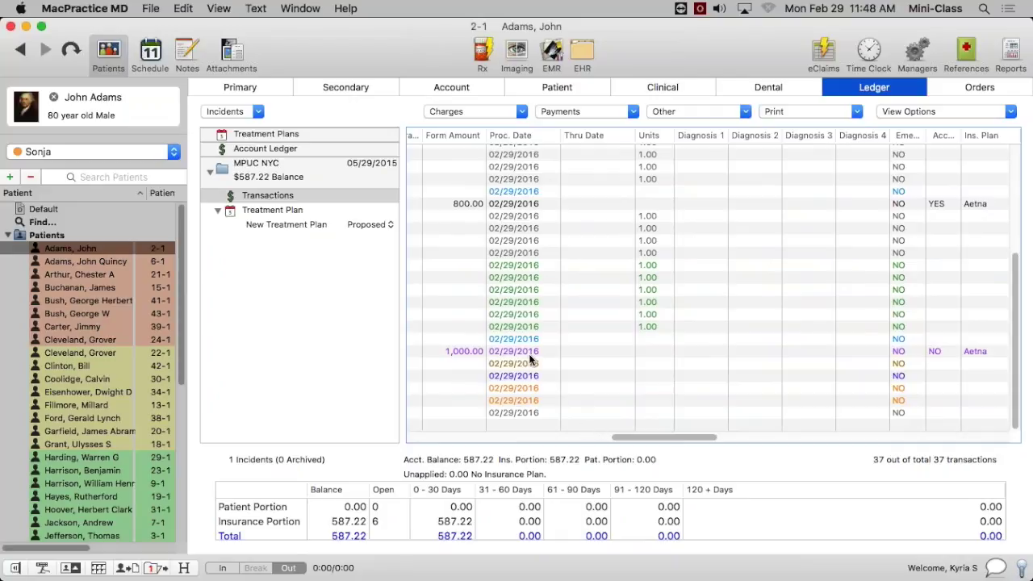
scroll(452, 142, left, 10)
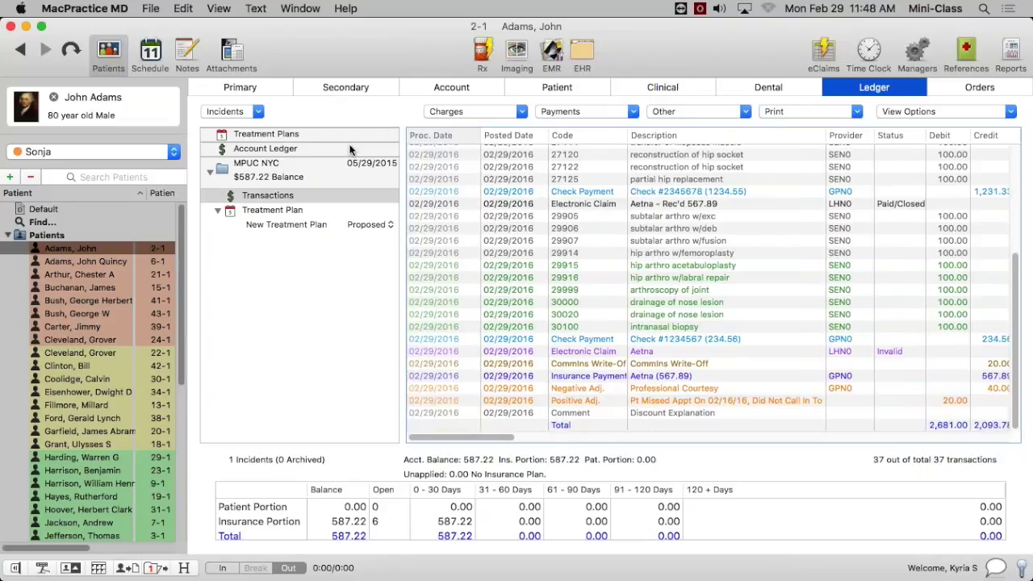
mouse_move(437, 146)
mouse_down()
mouse_move(545, 148)
mouse_move(423, 153)
mouse_move(452, 157)
mouse_up()
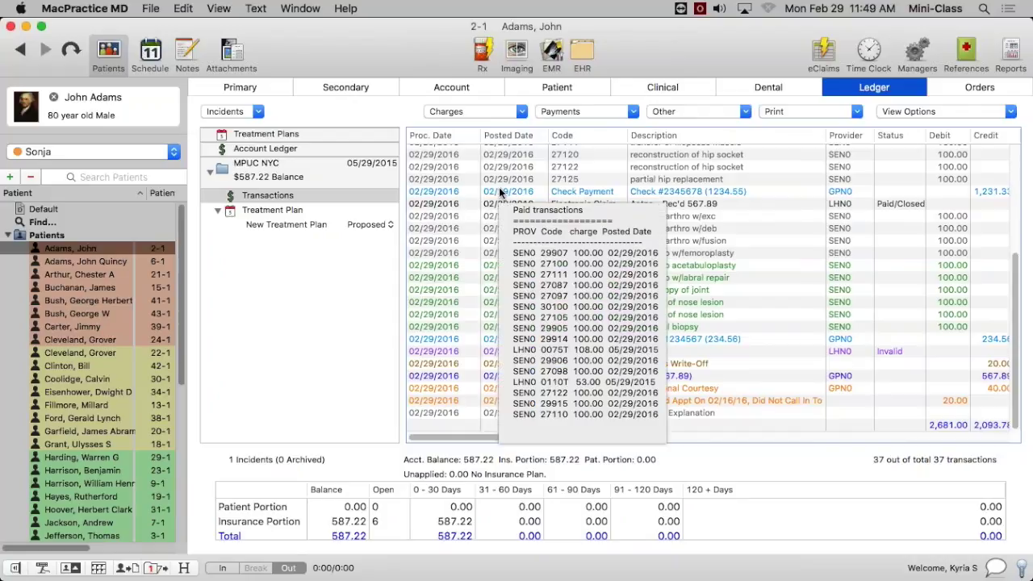
Change the procedure date of charge 27122, reconstruction of hip socket, to 02/28/2016 and save the charge.
click(509, 168)
double_click(510, 170)
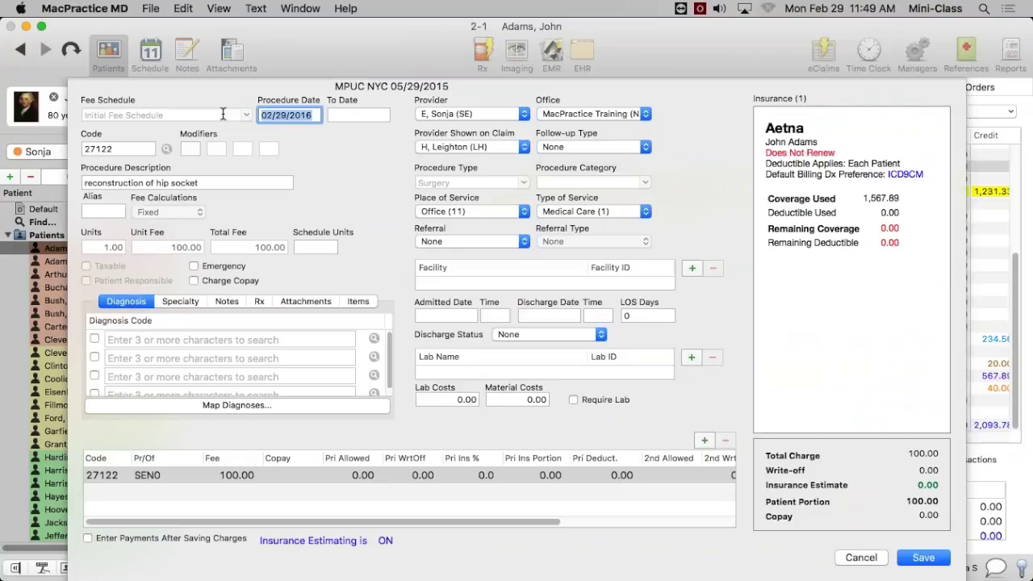
key(minus)
triple_click(298, 116)
click(923, 558)
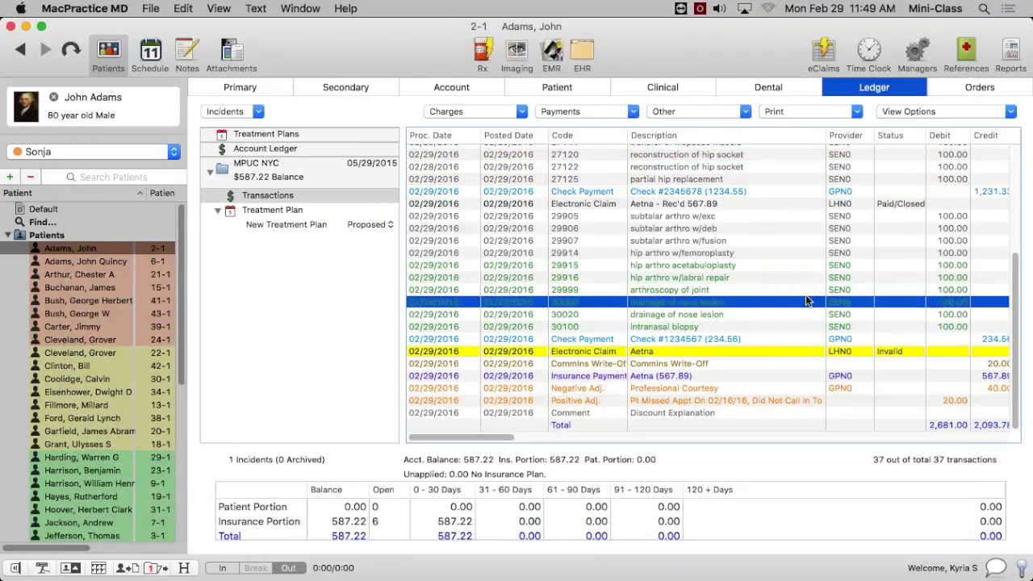
Look through the ledger to compare the order of the transactions with their procedure and posted dates.
drag(1022, 276, 1017, 362)
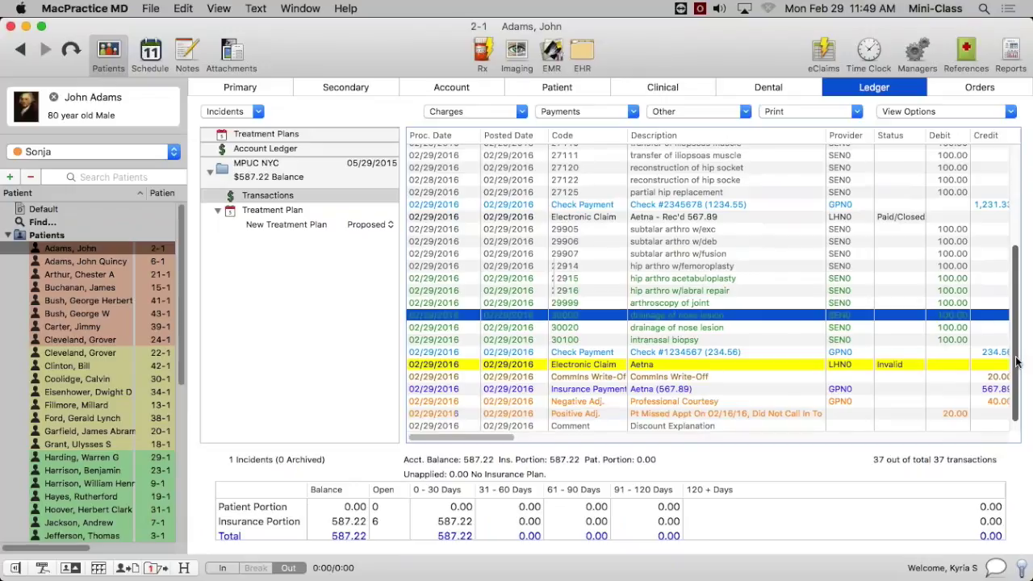
super+click(748, 318)
drag(1022, 325, 1017, 184)
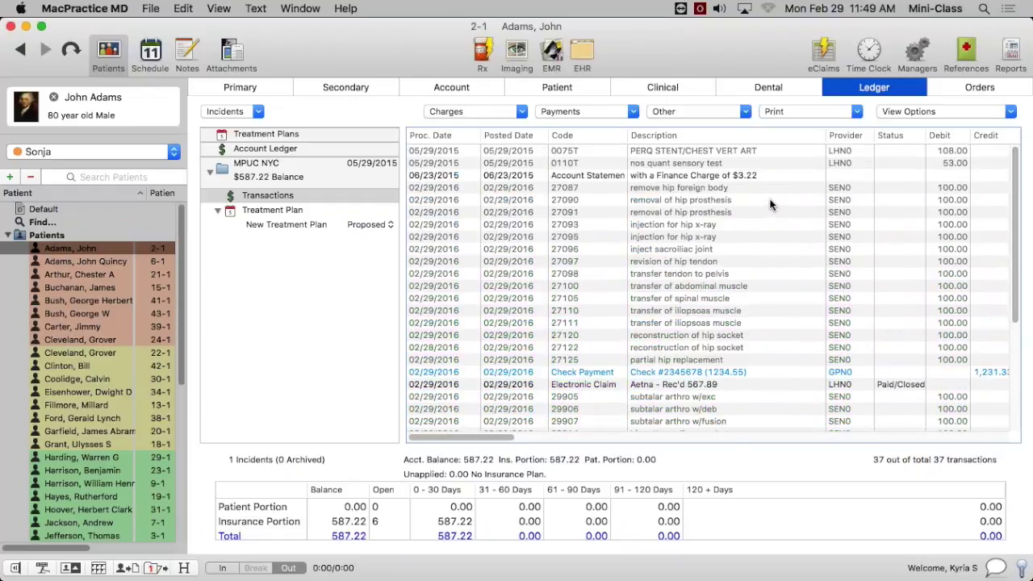
mouse_move(770, 205)
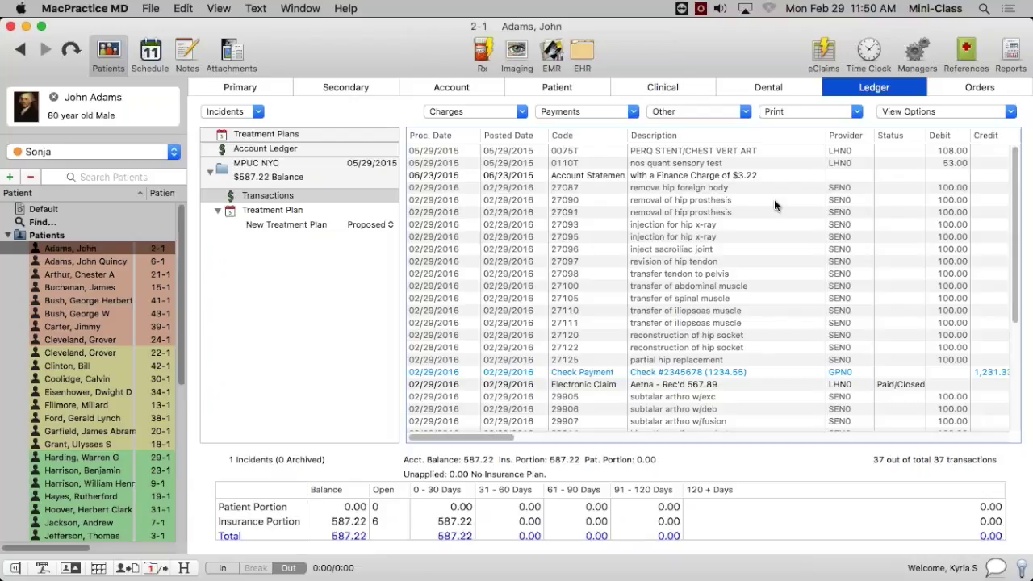
drag(1017, 260, 1017, 273)
scroll(1015, 267, up, 2)
mouse_move(977, 251)
Set the Ledger preferences to sort transactions by Procedure Date and close the preferences.
click(107, 8)
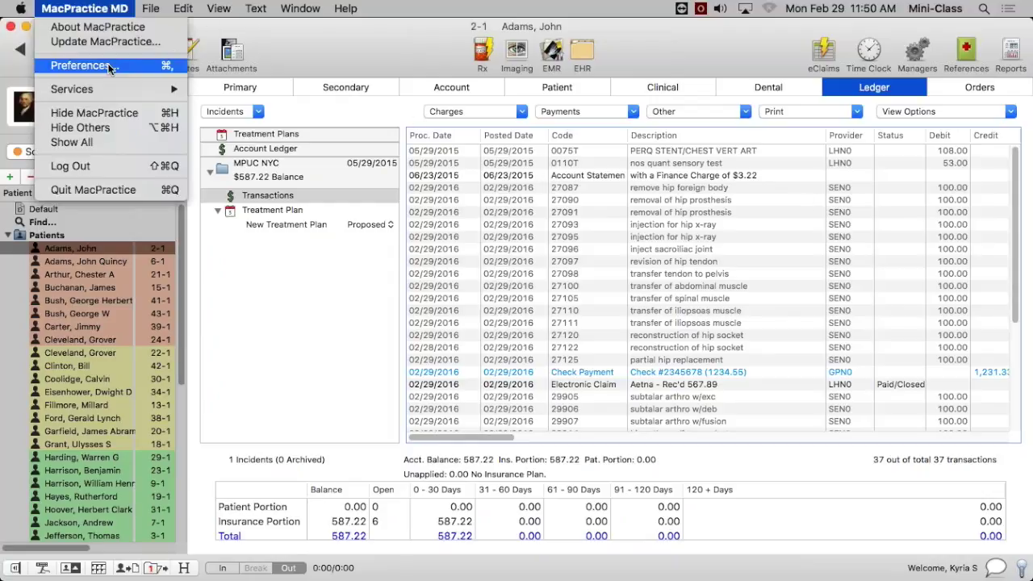
click(127, 66)
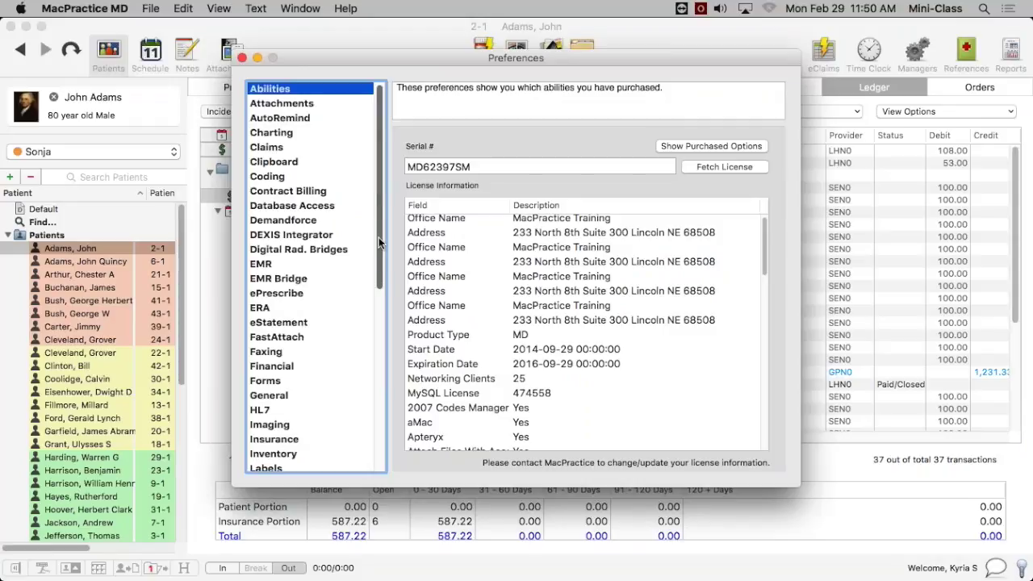
scroll(305, 374, down, 5)
click(305, 374)
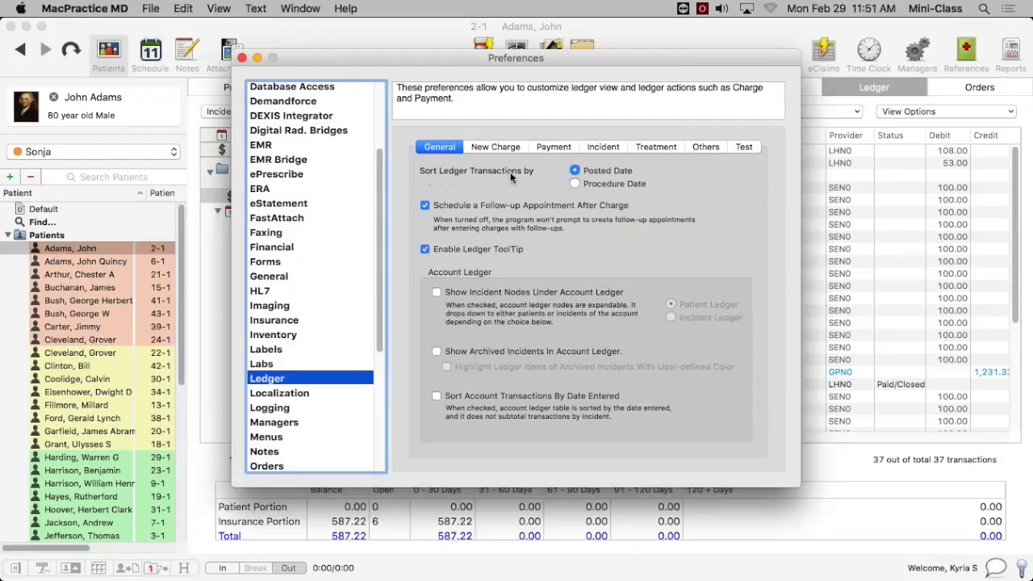
click(576, 186)
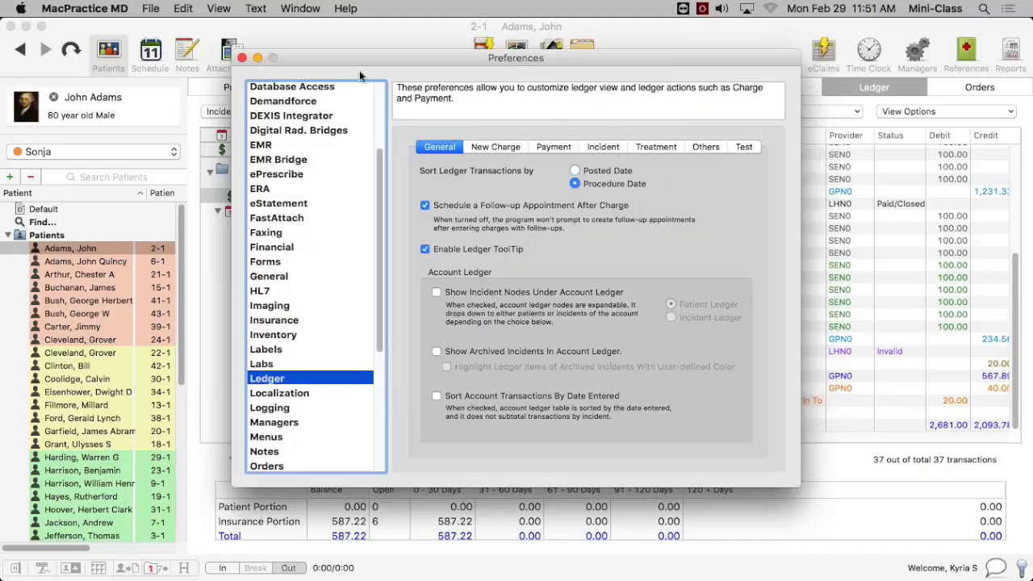
click(241, 59)
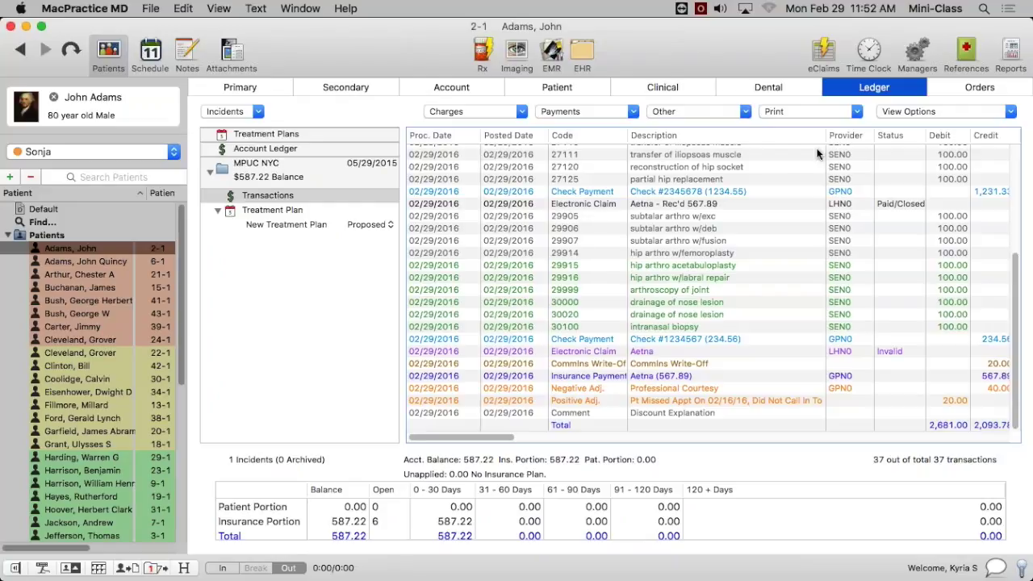
Open the Outstanding Claims list in the Claim Manager and look over its insurance company and date filters.
click(918, 55)
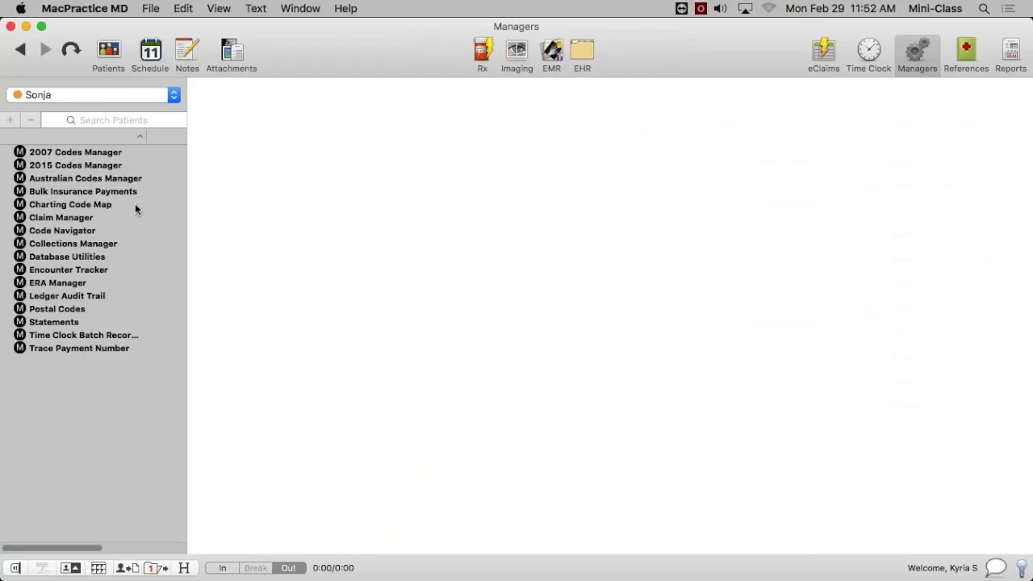
click(51, 218)
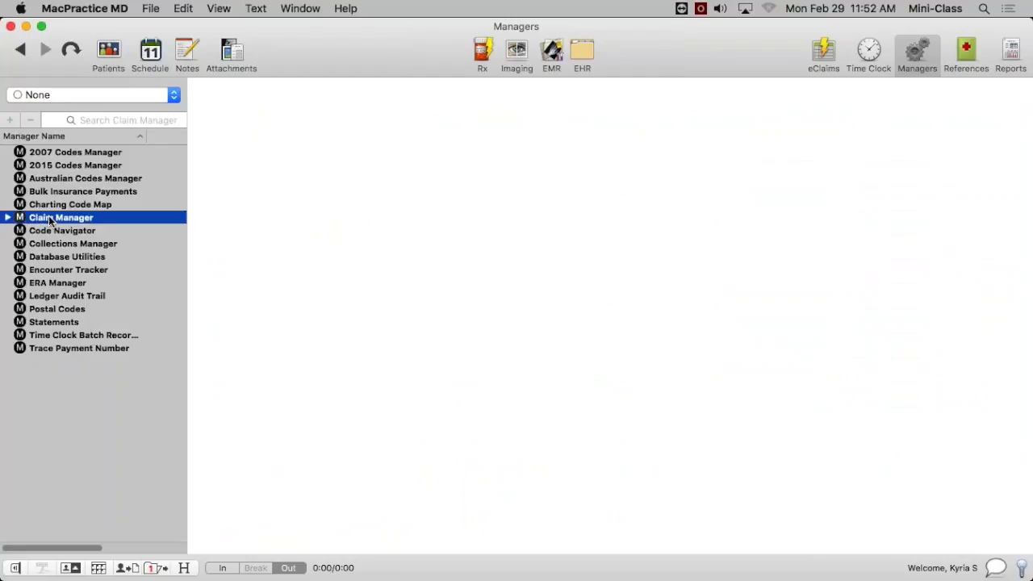
click(8, 218)
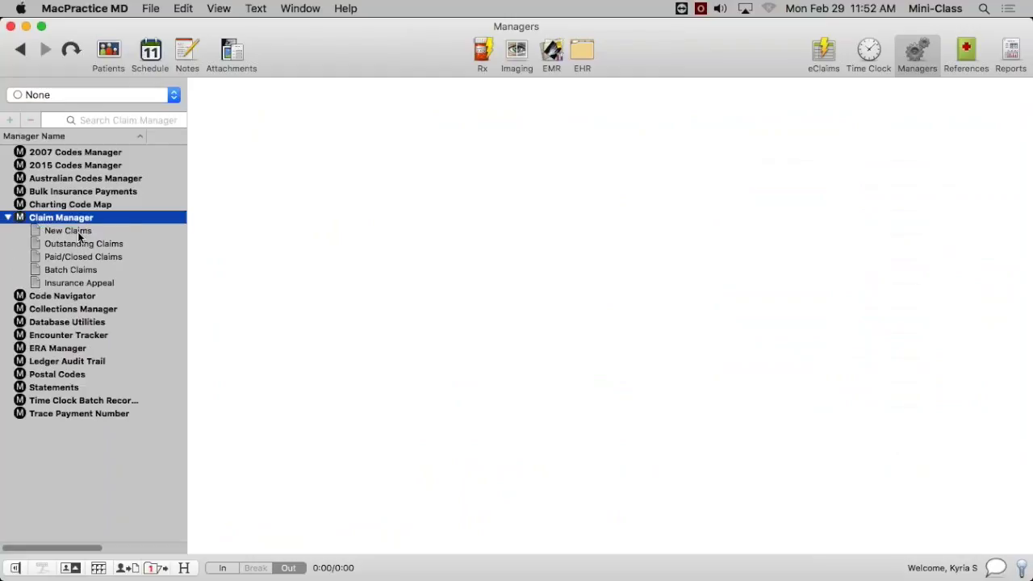
click(73, 247)
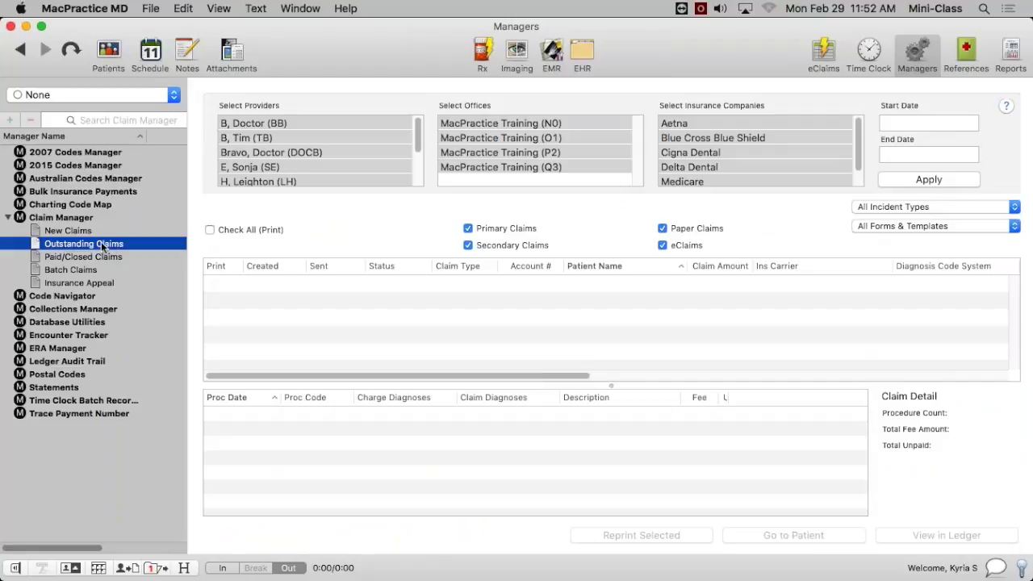
click(904, 122)
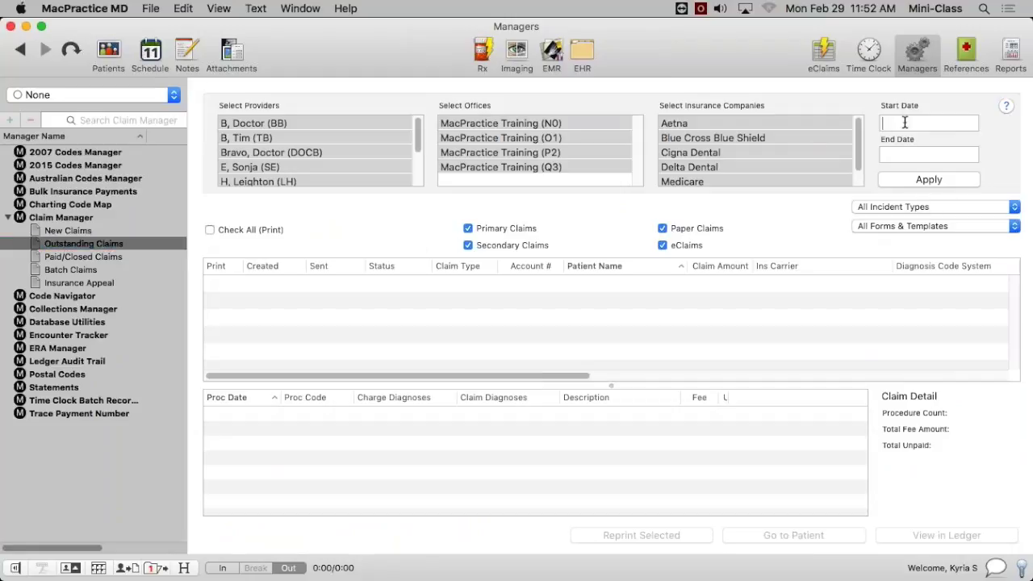
click(906, 155)
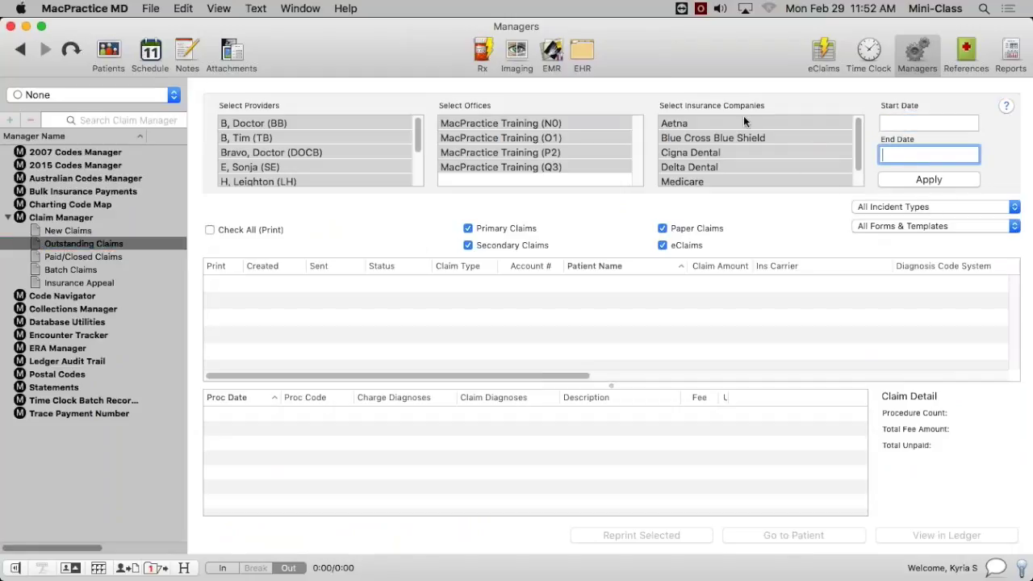
scroll(854, 142, down, 1)
scroll(854, 142, up, 1)
Set the outstanding claims date range from 01/01/2016 to 02/29/2016.
click(904, 120)
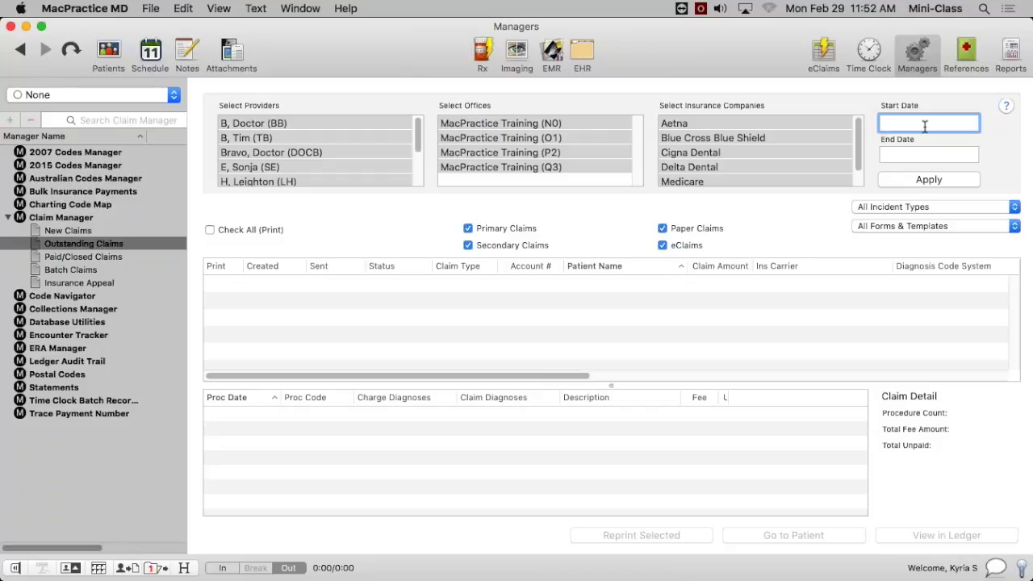
text(01/01/2016)
click(928, 152)
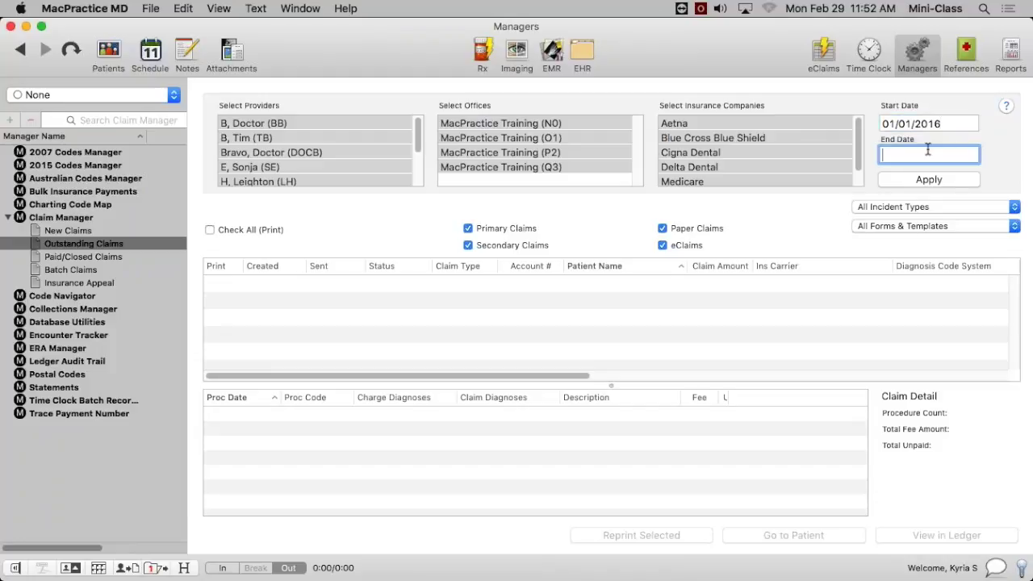
text(02/29/2016)
click(948, 121)
click(962, 158)
Go back to the patient's ledger and review the available view options without changing them.
click(112, 51)
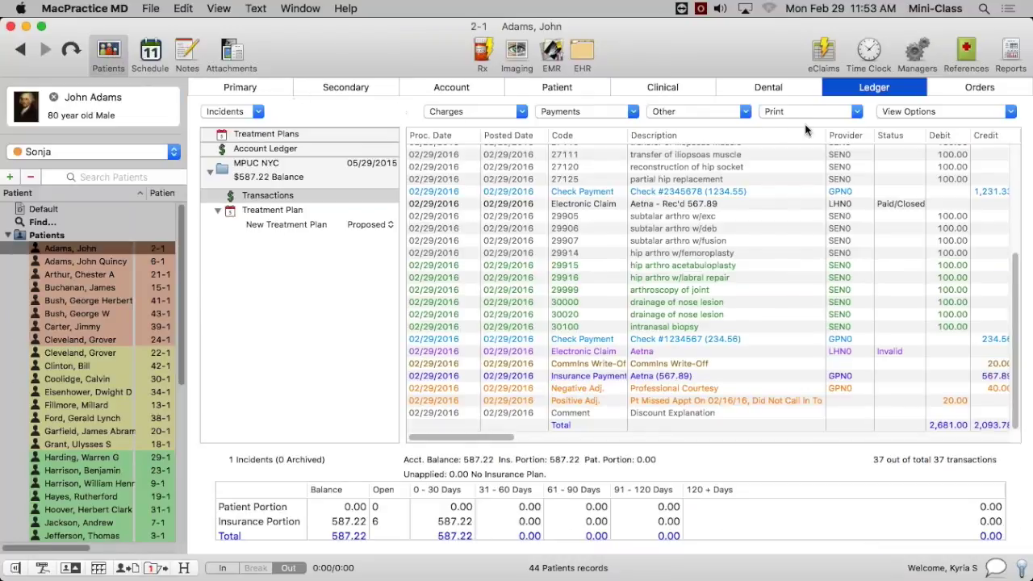
click(934, 113)
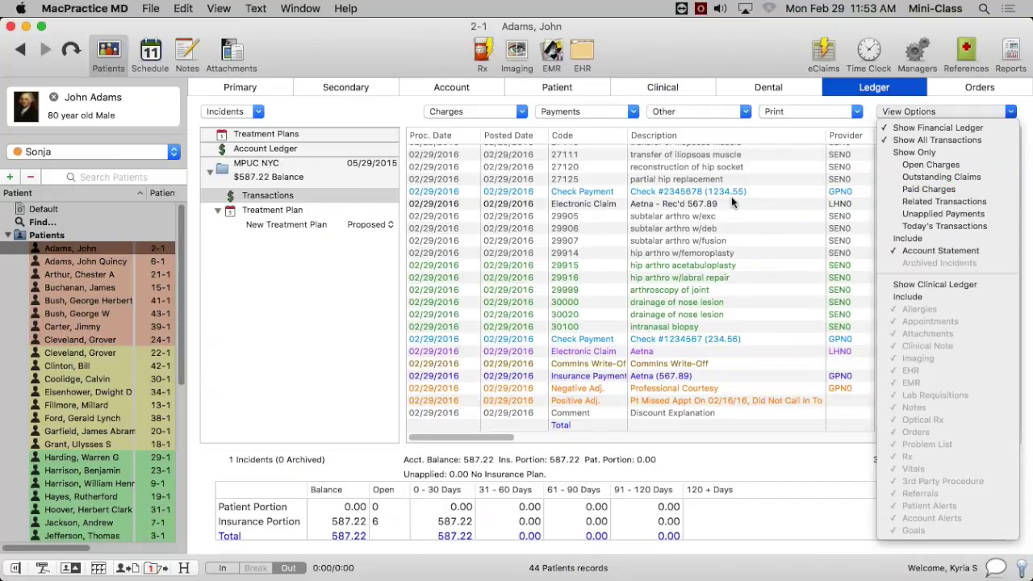
click(283, 304)
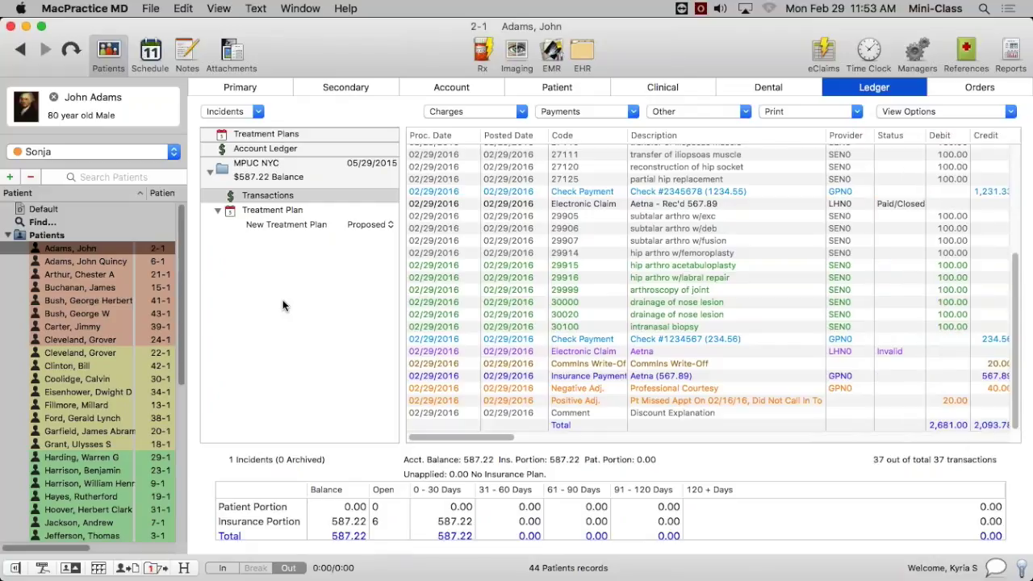
Return to the Outstanding Claims manager, apply the filters, and mark all listed claims for printing.
click(913, 64)
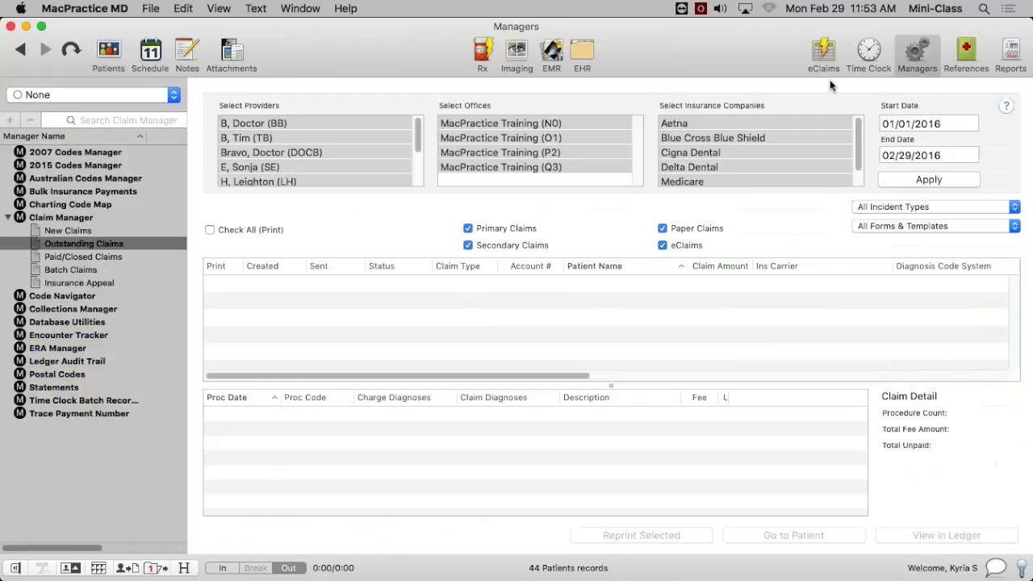
click(132, 241)
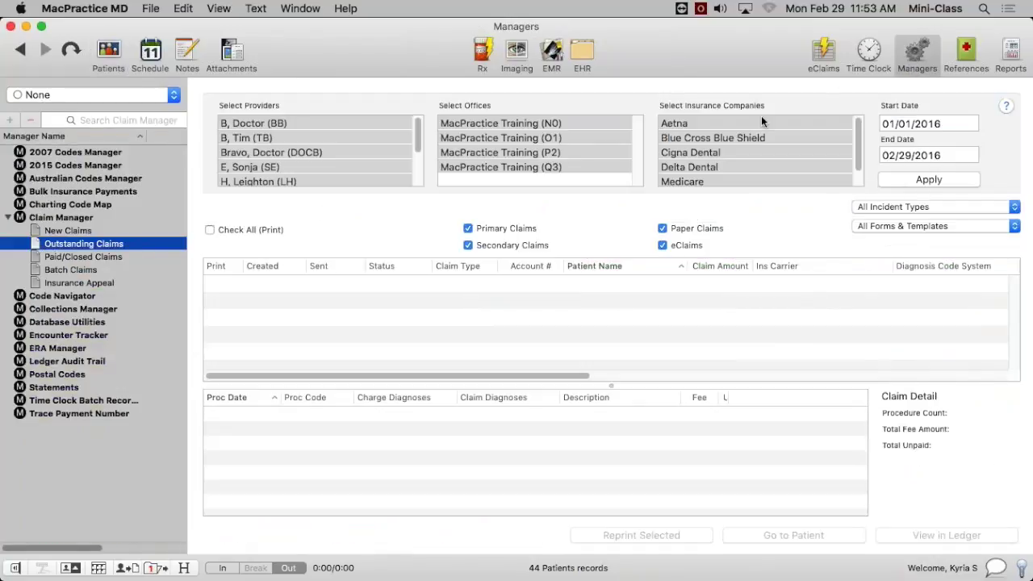
click(924, 182)
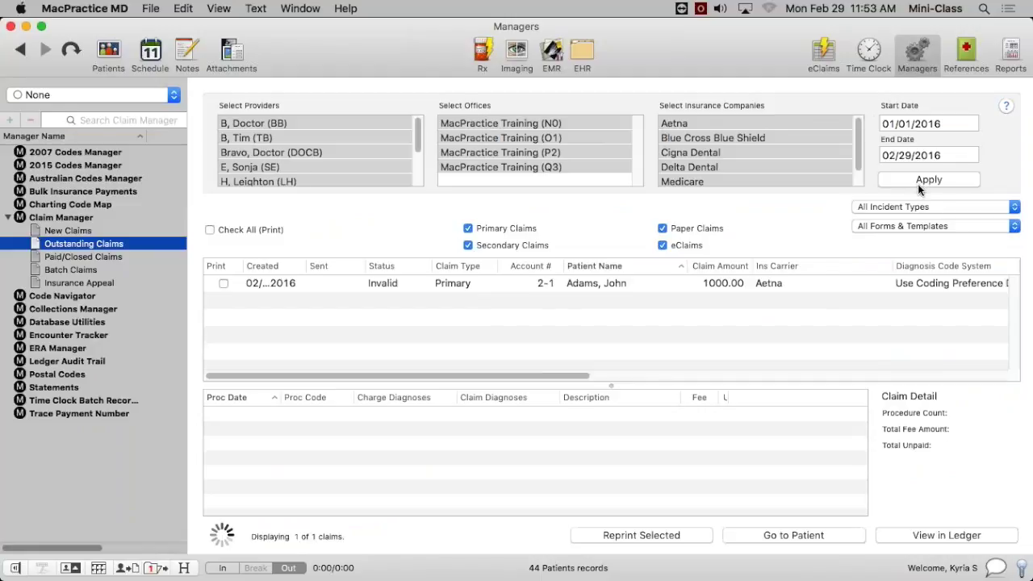
click(210, 230)
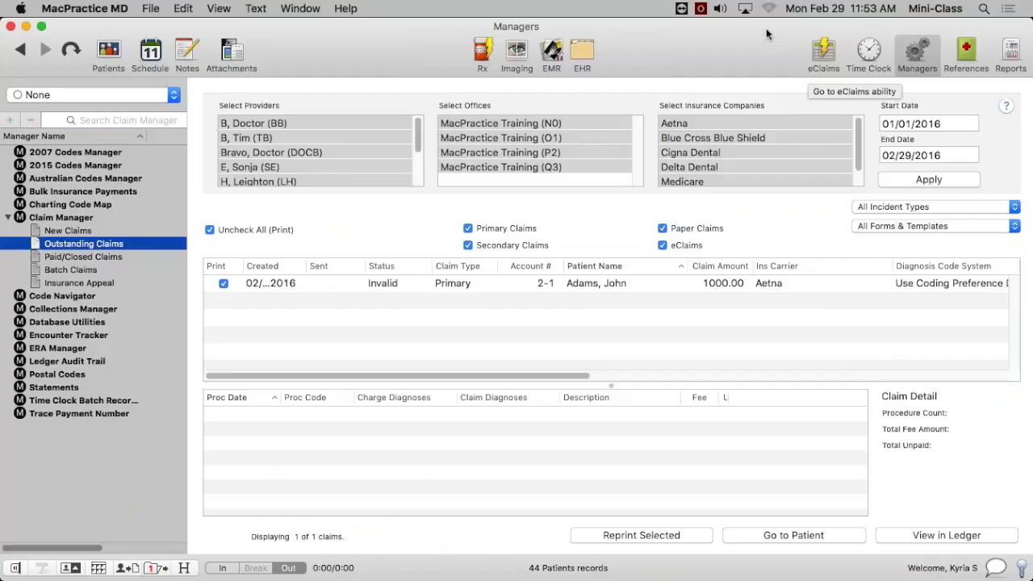
Return to the patient's ledger and check which transactions the payment by check #2345678 paid.
click(109, 52)
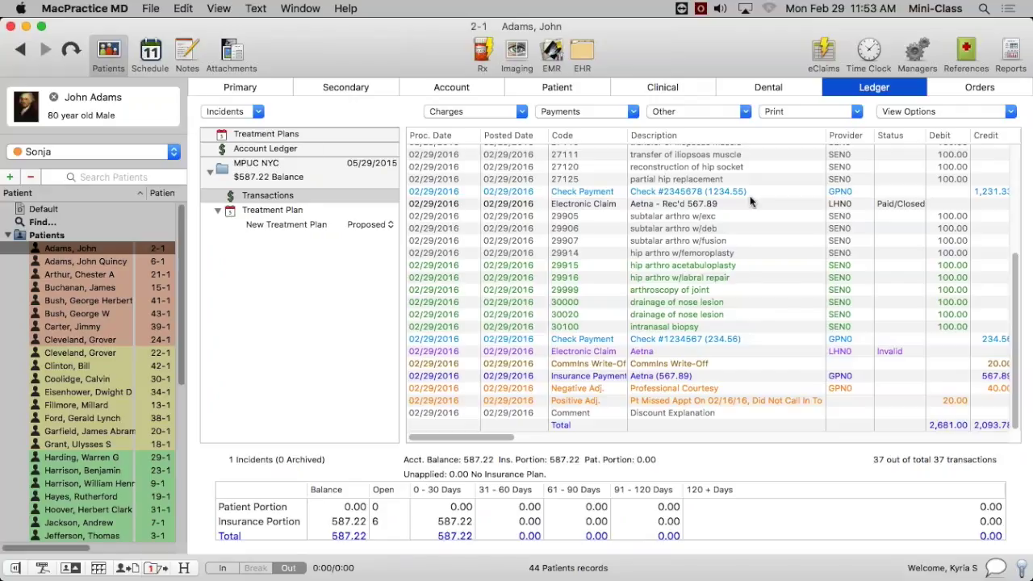
scroll(791, 203, up, 5)
scroll(790, 204, down, 5)
mouse_move(815, 198)
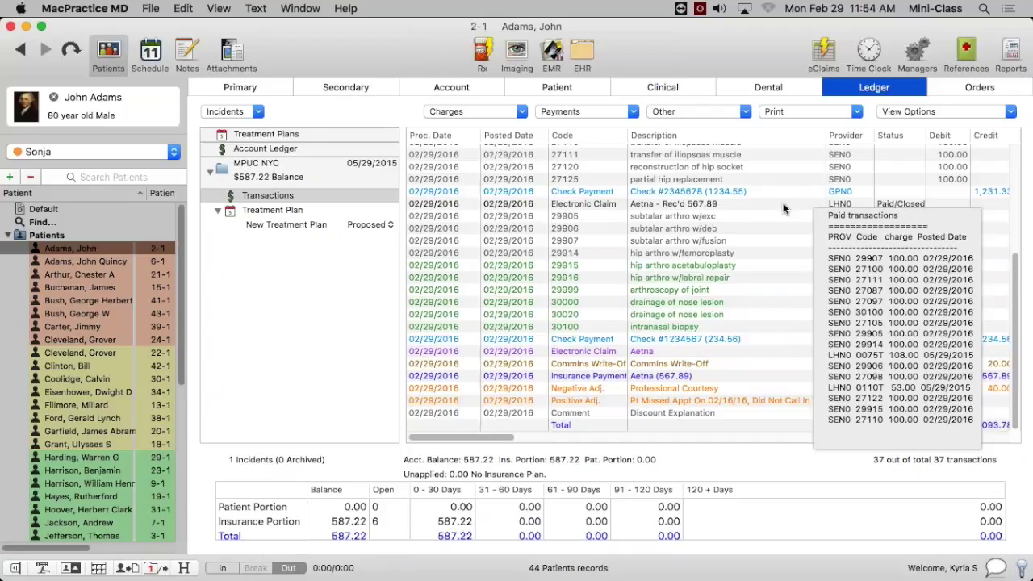
Open a new negative adjustment to review its adjustment type field, and close it without saving.
scroll(732, 195, up, 5)
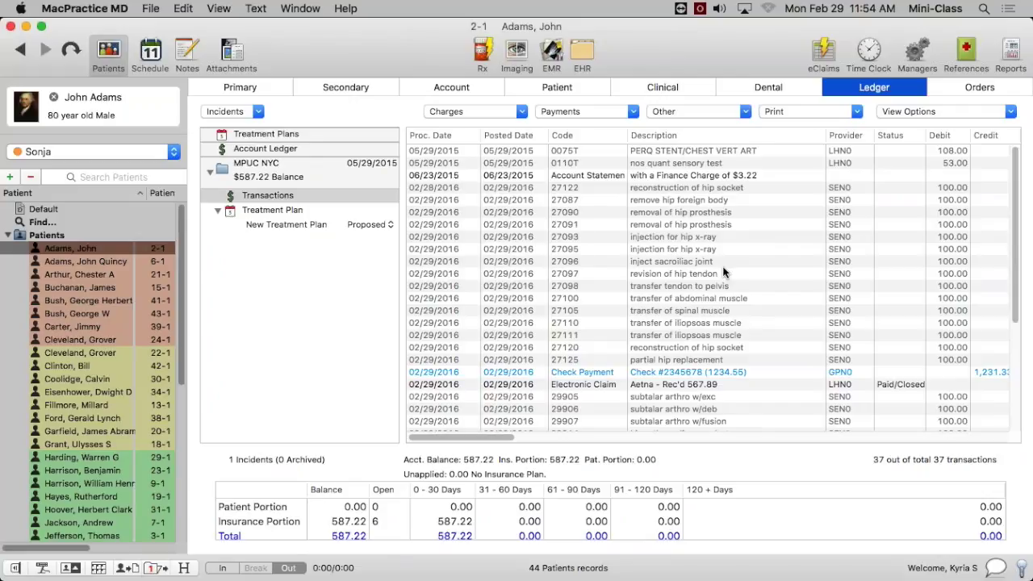
click(698, 116)
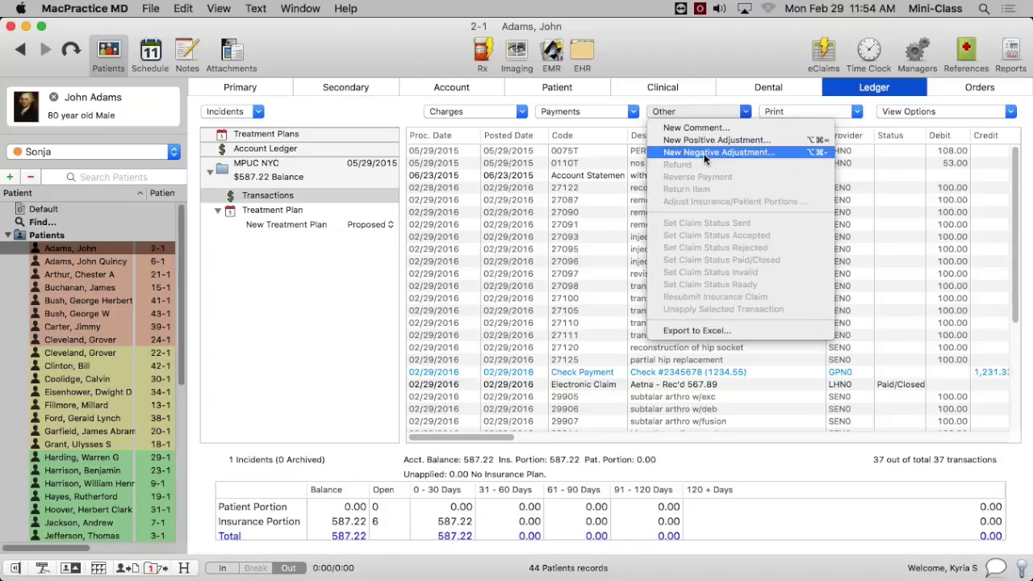
click(718, 152)
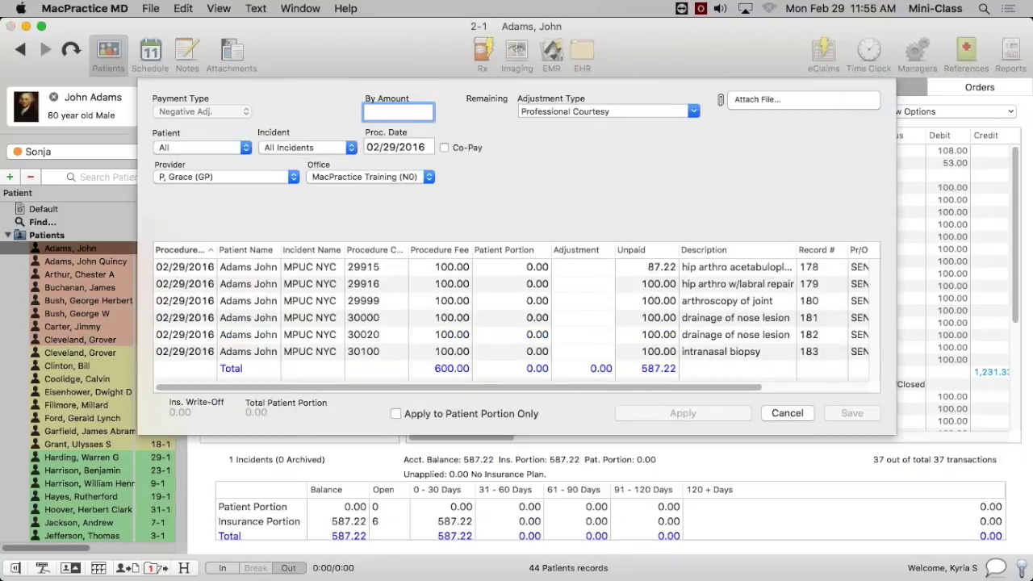
key(Tab)
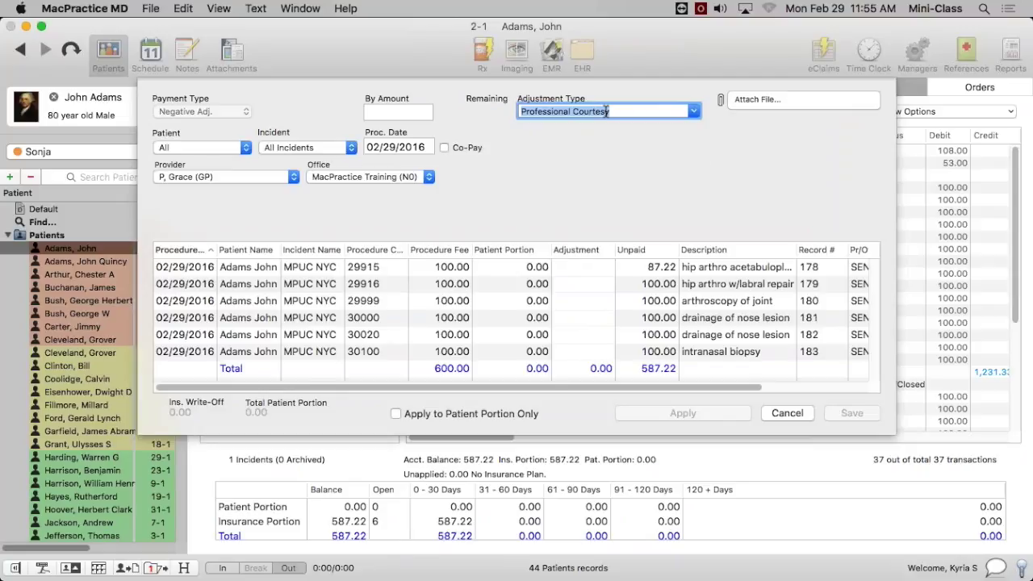
click(781, 413)
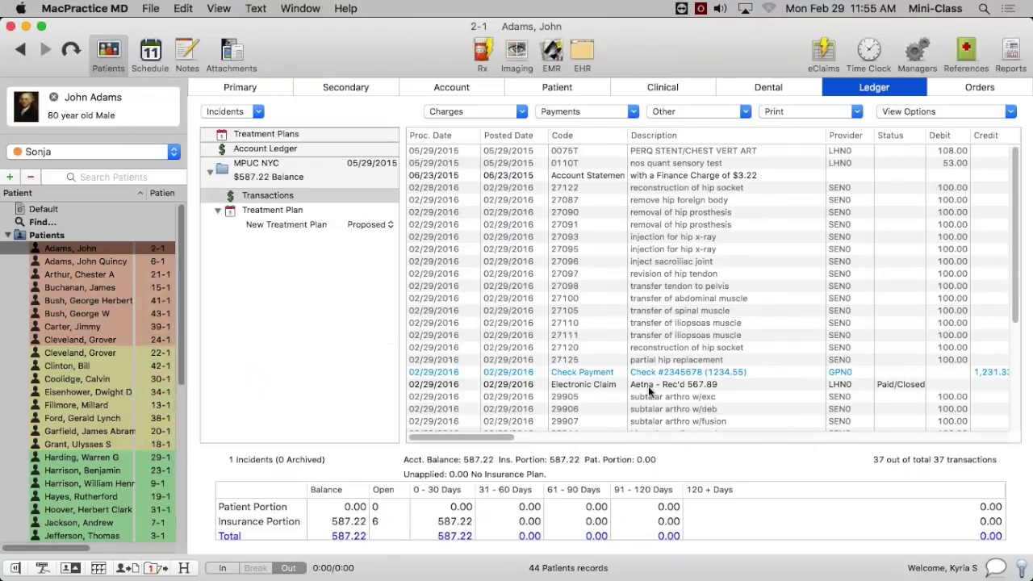
Check the charge details and payments made on procedure 27110 in the ledger.
scroll(649, 386, down, 5)
scroll(648, 388, up, 5)
mouse_move(650, 396)
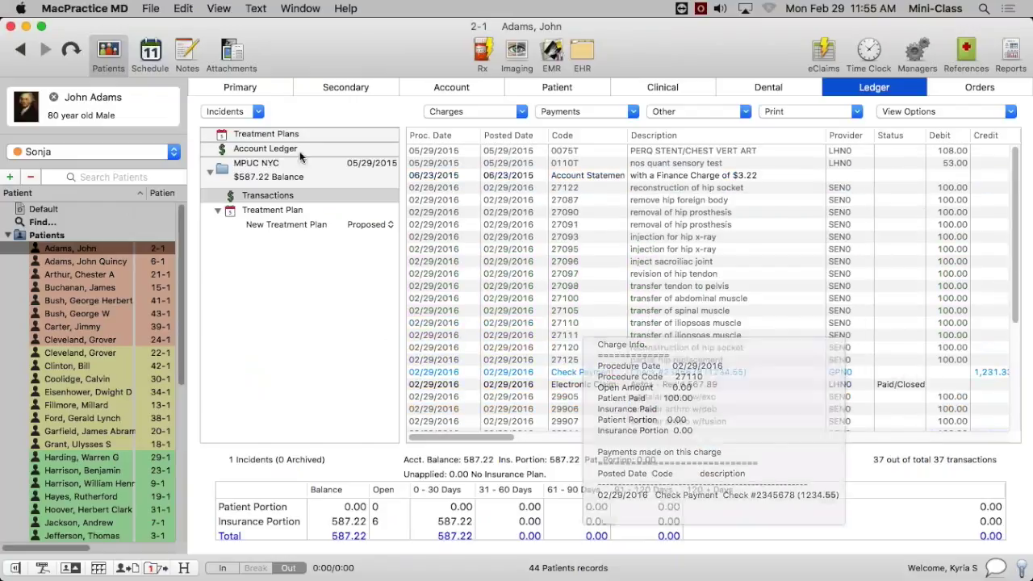
click(228, 112)
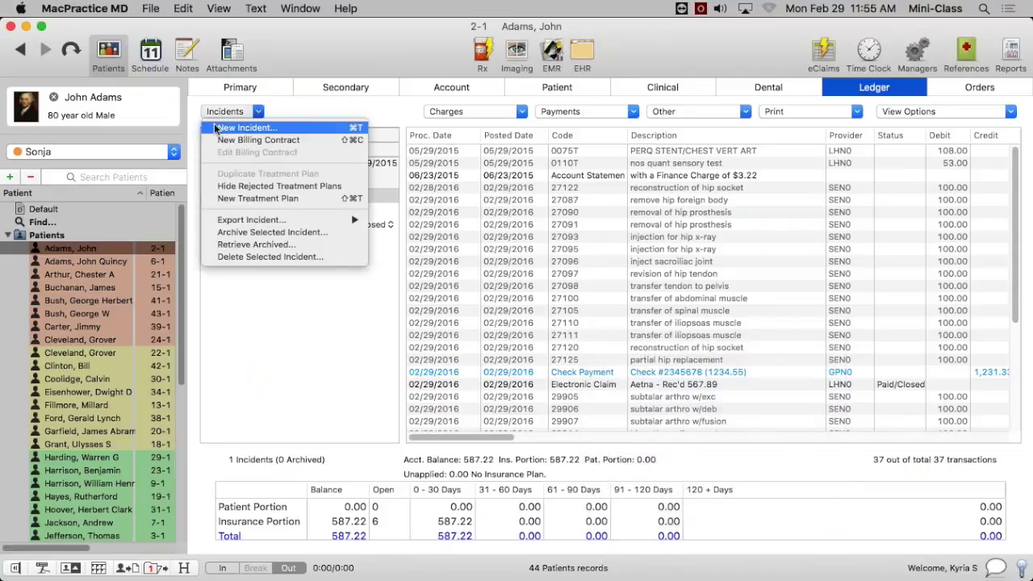
click(273, 130)
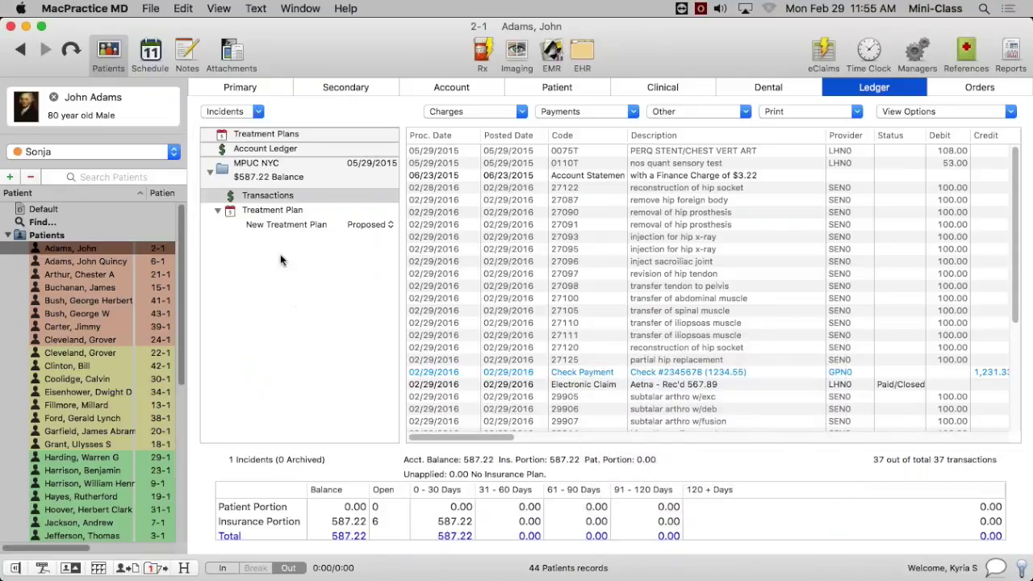
click(290, 196)
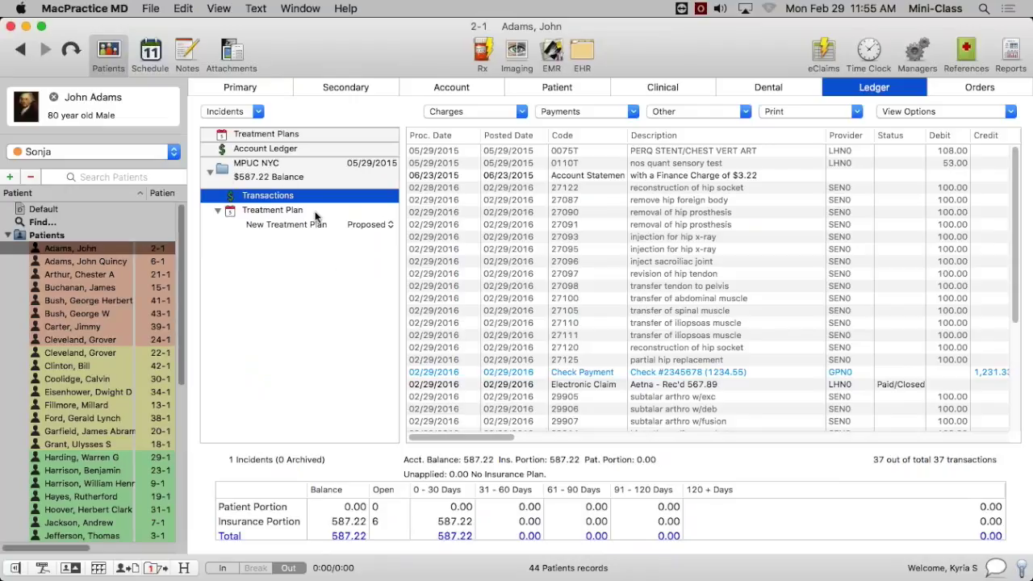
click(229, 113)
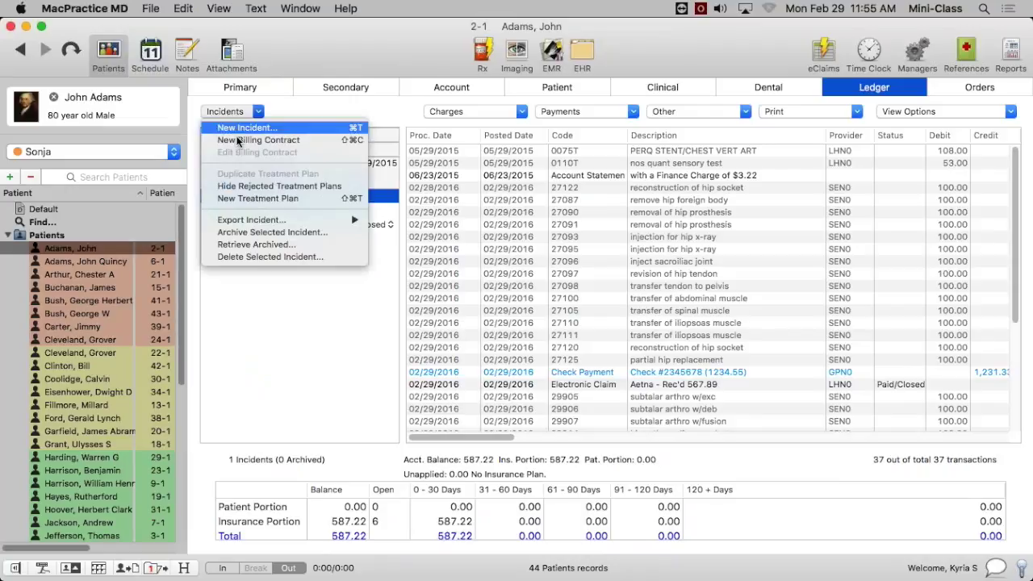
click(315, 303)
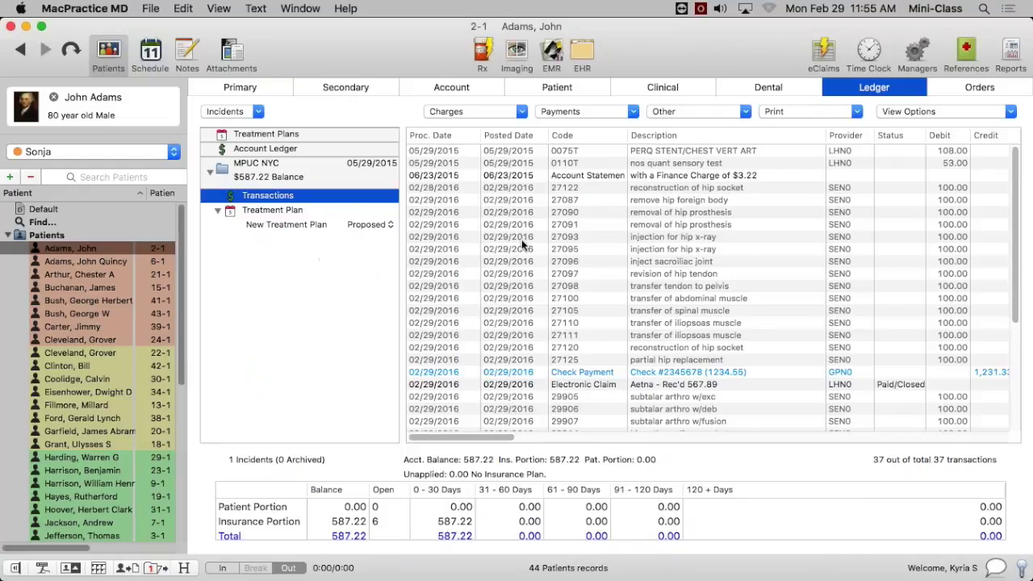
scroll(521, 242, down, 5)
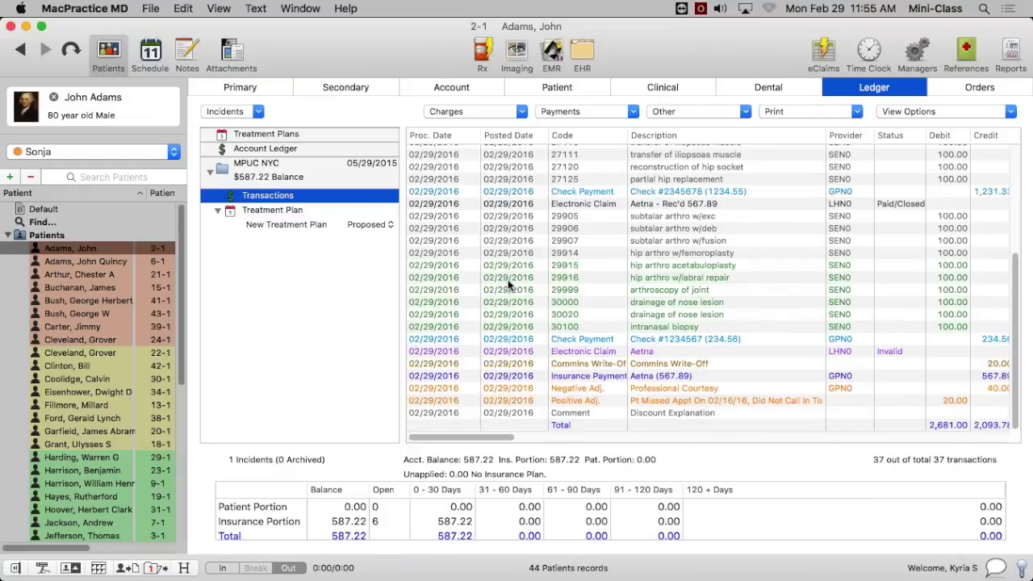
Create a new incident named Encounter dated 02/29/2016 and show its transactions ledger.
click(242, 113)
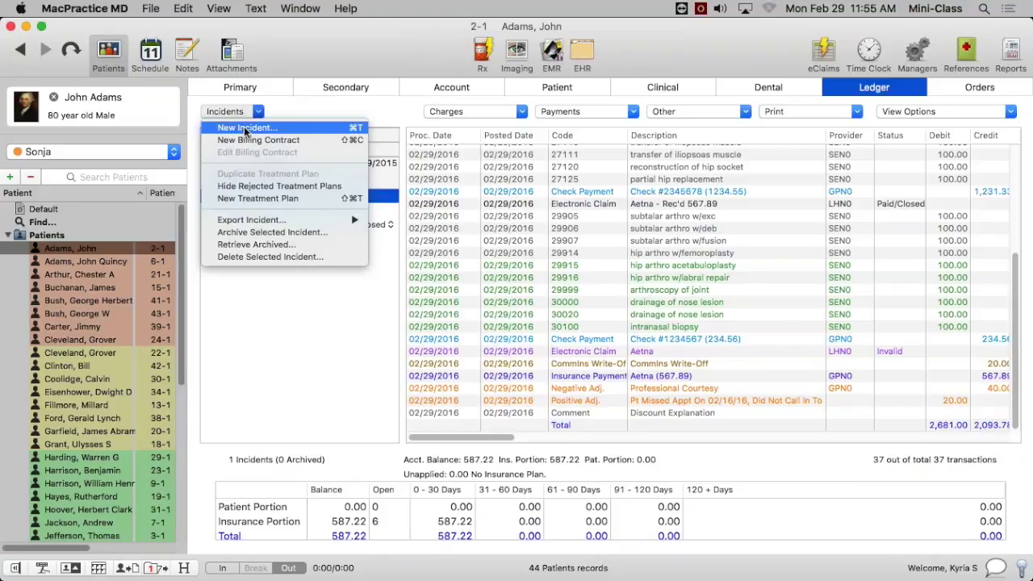
click(249, 130)
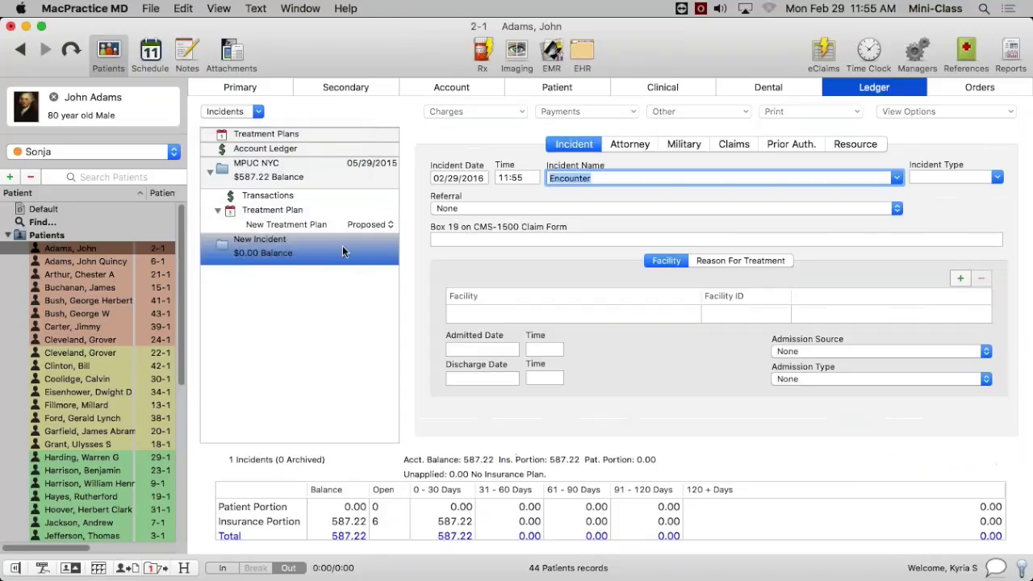
click(616, 179)
click(612, 190)
click(504, 187)
click(327, 275)
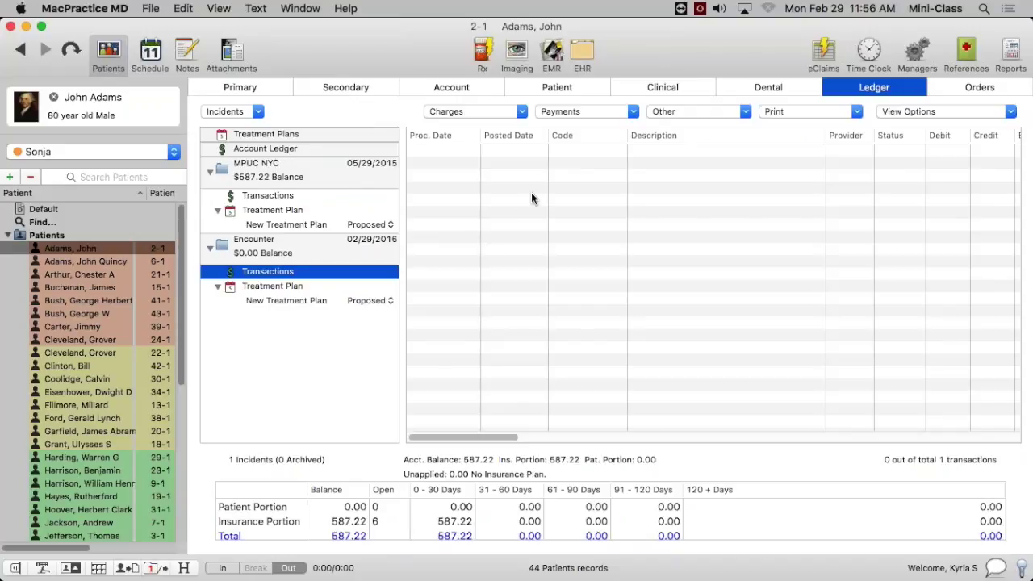
click(656, 214)
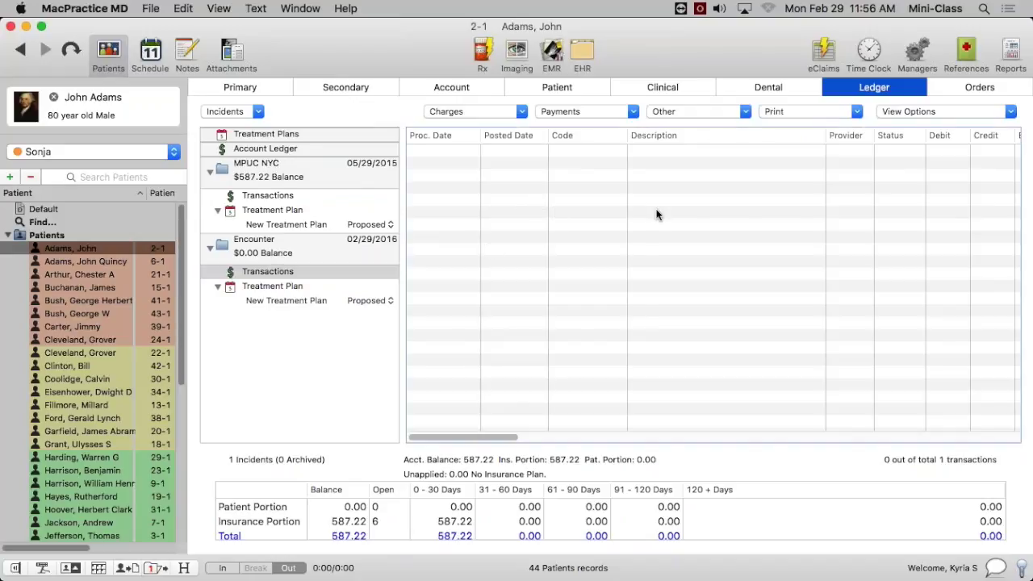